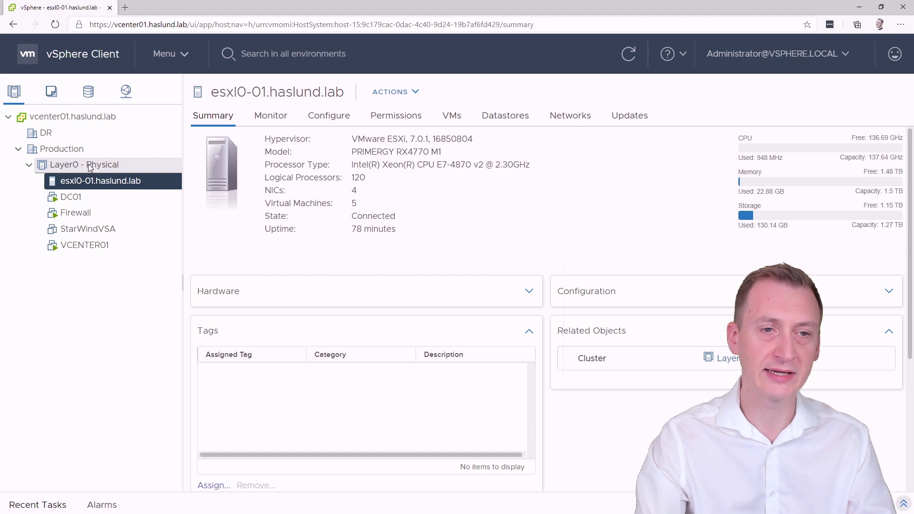
Step: Select the Layer0 - Physical cluster, glance at its actions menu, then open a new browser tab
left_click(88, 164)
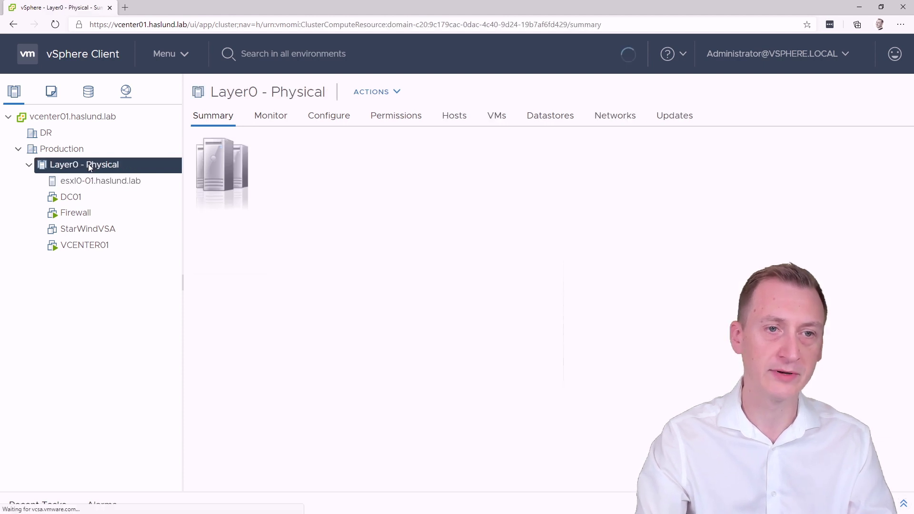
right_click(90, 166)
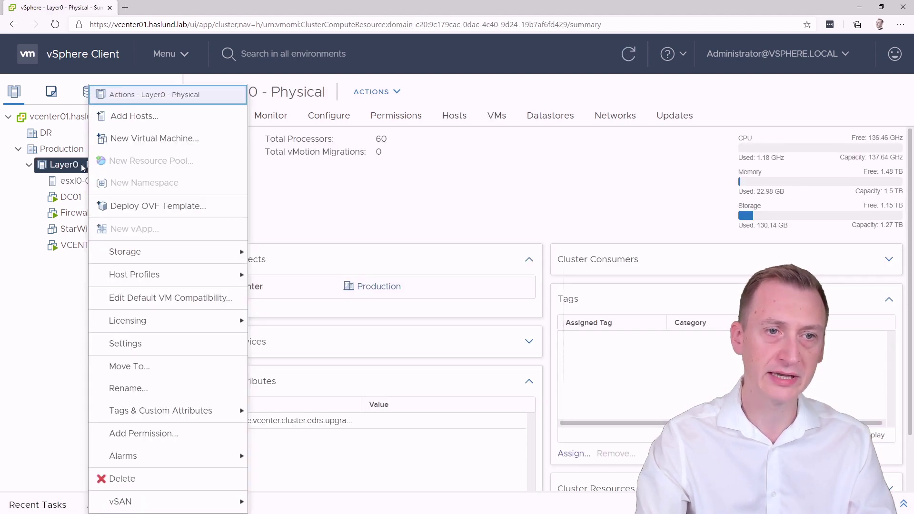
left_click(424, 207)
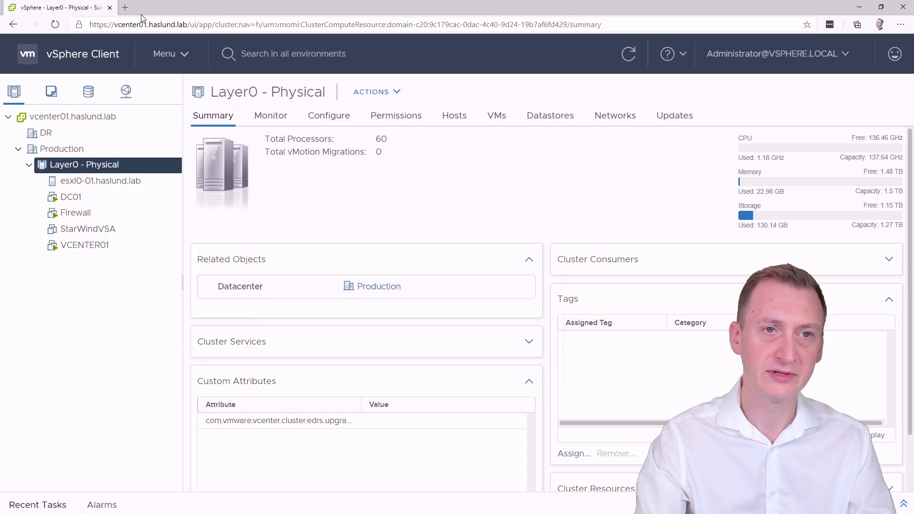
left_click(127, 8)
Step: Load the pasted ESXi Hardware Requirements URL and highlight the VMware Compatibility Guide link
type("https://docs.vmware.com/en/VMware-vSphere/7.0/com.vmware.esxi.upgrade.doc/GUID-DEB8086A-306B-4239-BF76-E354679202FC.html")
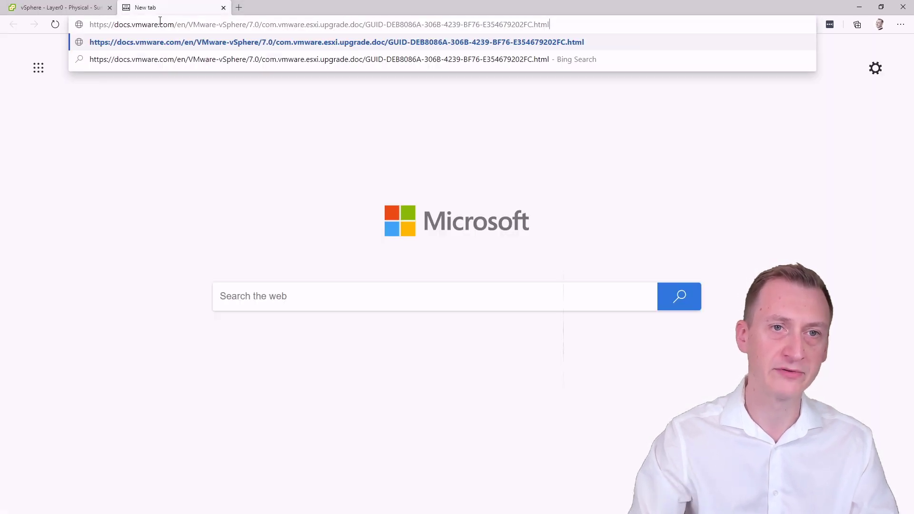
key("Return")
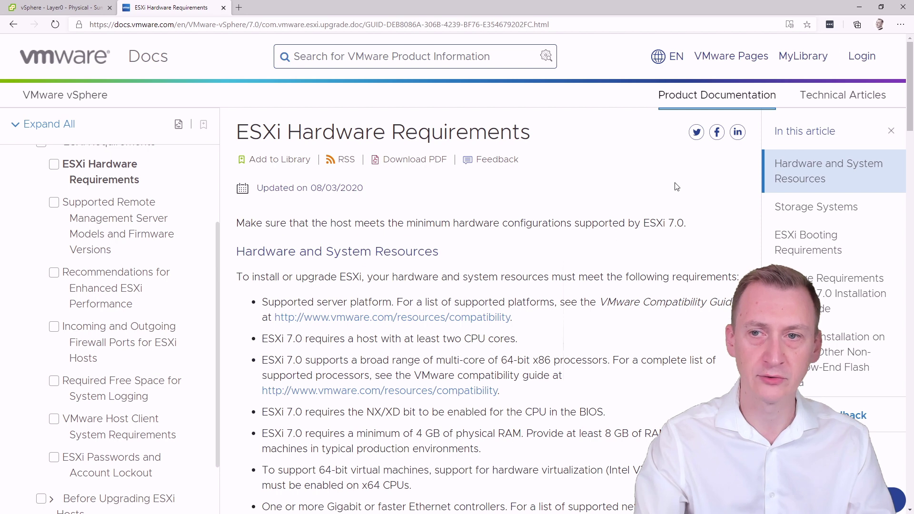
left_click_drag(909, 105, 904, 150)
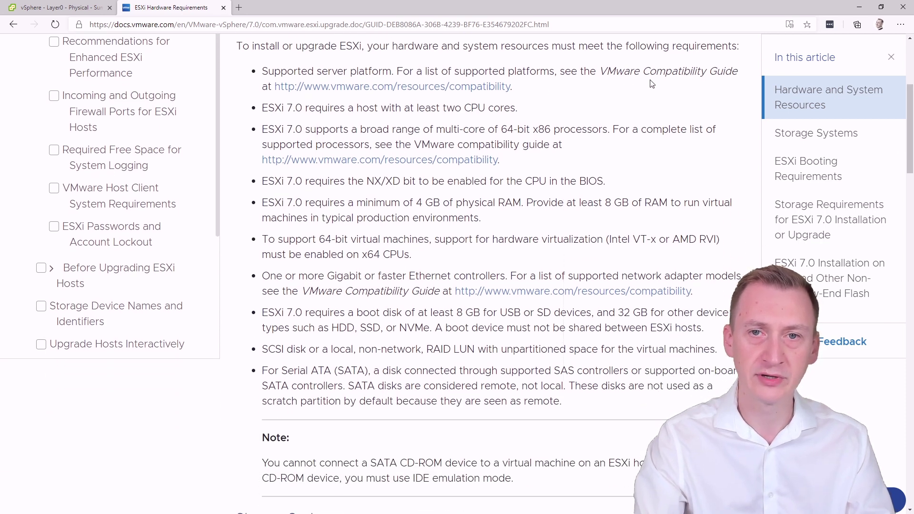
left_click_drag(652, 83, 605, 88)
left_click(603, 71)
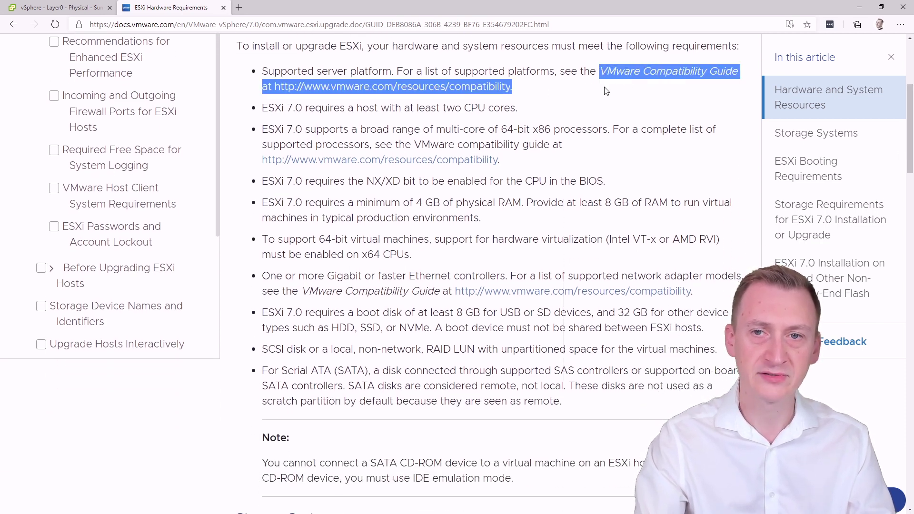
left_click(606, 91)
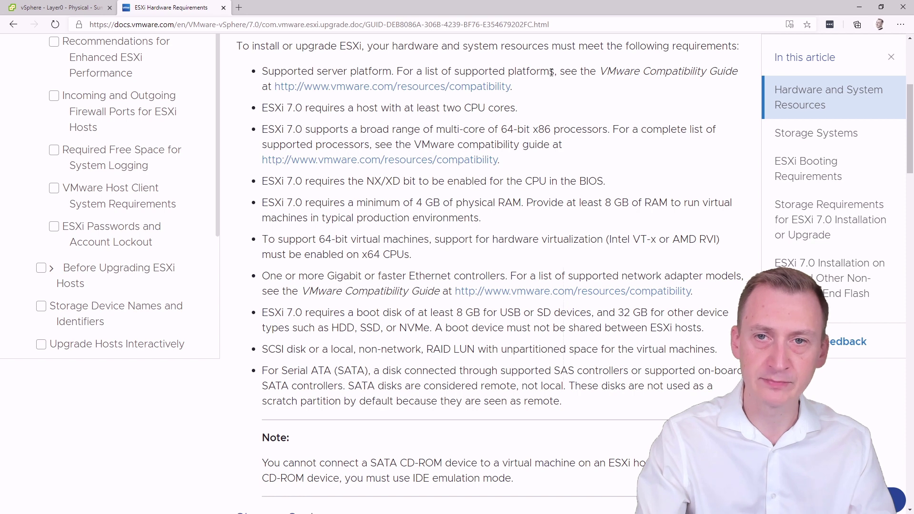
Step: Highlight 'supported platforms', the ESXi 7.0 version name and the two CPU cores requirement
left_click_drag(555, 71, 453, 71)
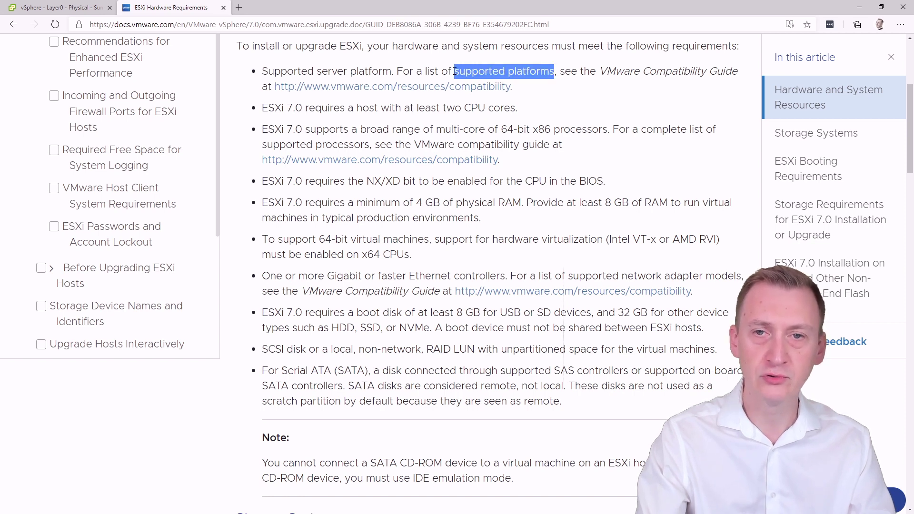
left_click(574, 72)
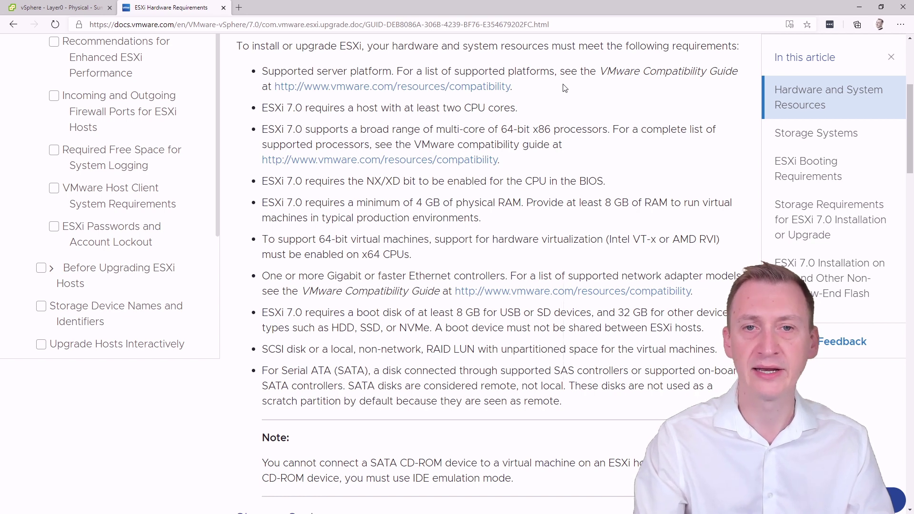
left_click_drag(301, 108, 262, 109)
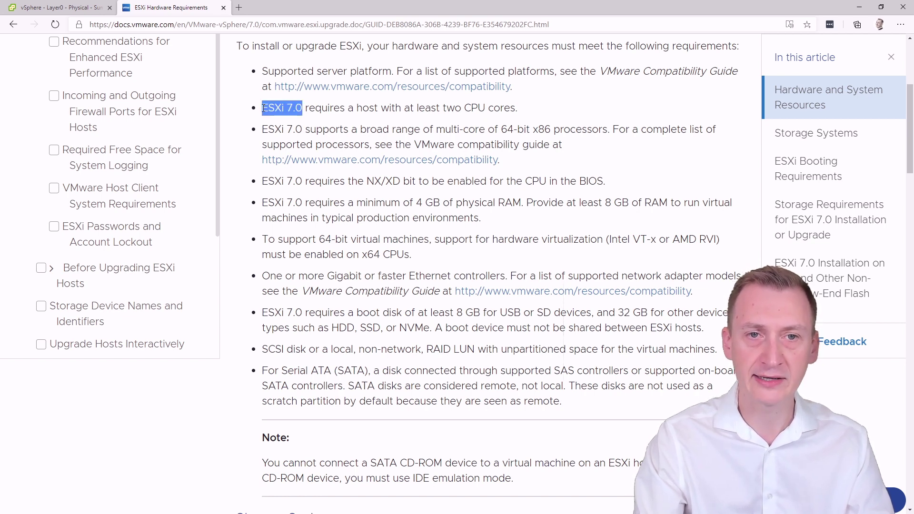
left_click(264, 110)
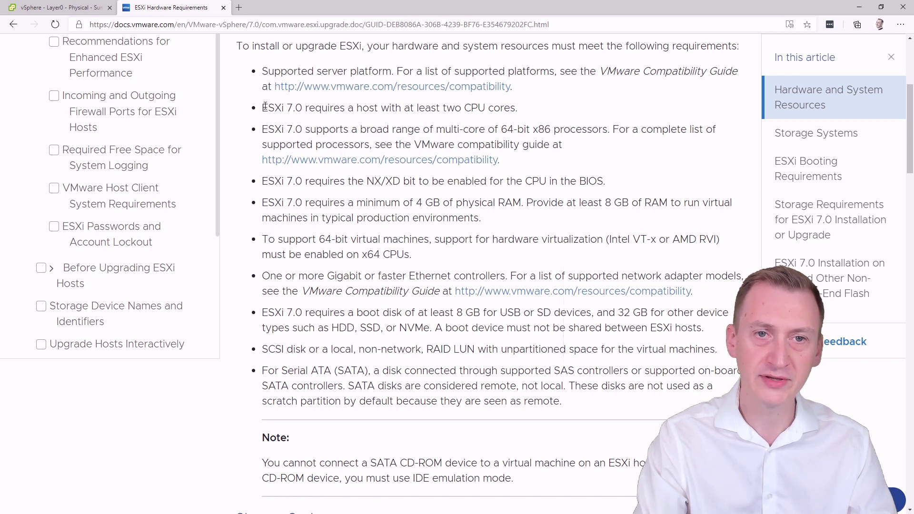
mouse_move(263, 108)
left_mouse_down()
mouse_move(524, 110)
mouse_move(254, 110)
left_mouse_up()
left_click(524, 110)
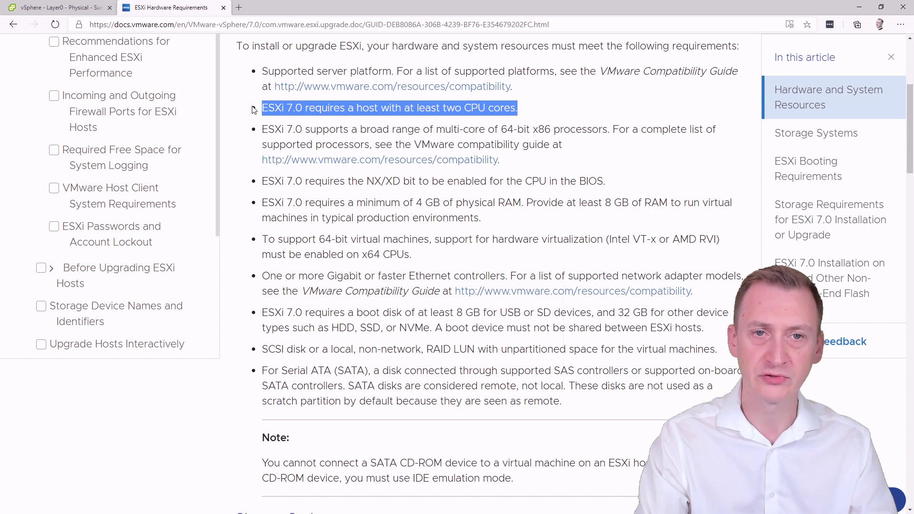
left_click(254, 109)
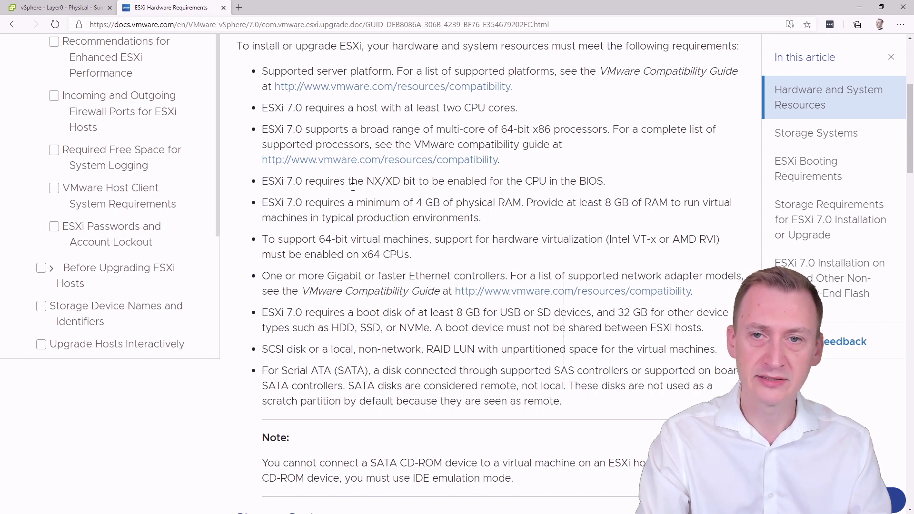
left_click_drag(366, 181, 386, 184)
left_click(399, 183)
left_click(389, 183)
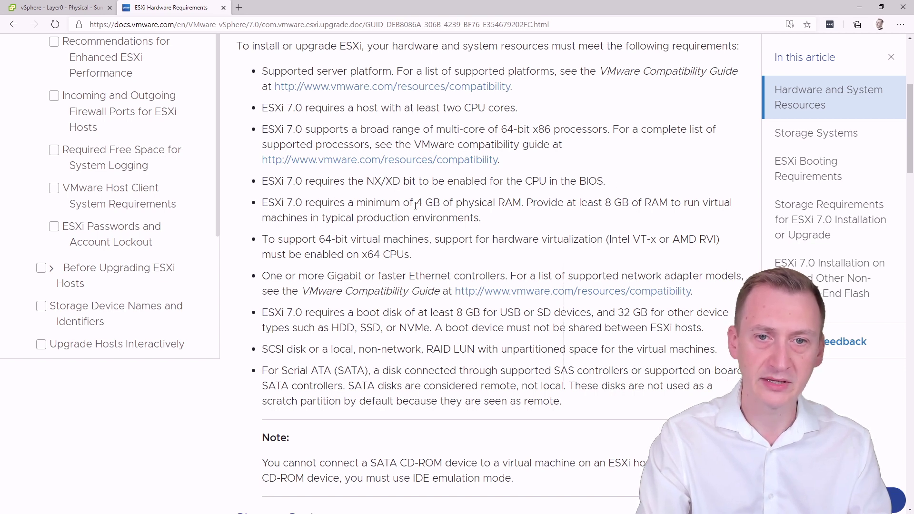
left_click_drag(418, 202, 520, 204)
left_click(520, 204)
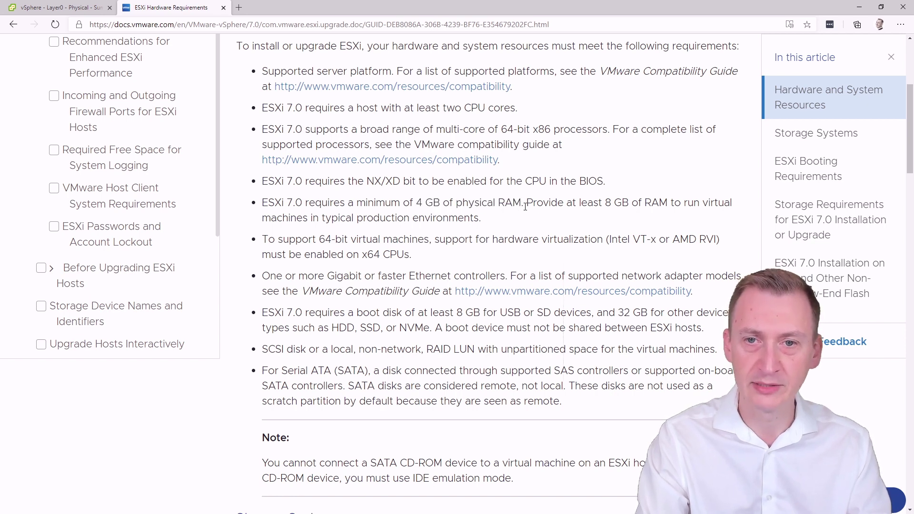
left_click_drag(524, 204, 262, 204)
left_click(271, 204)
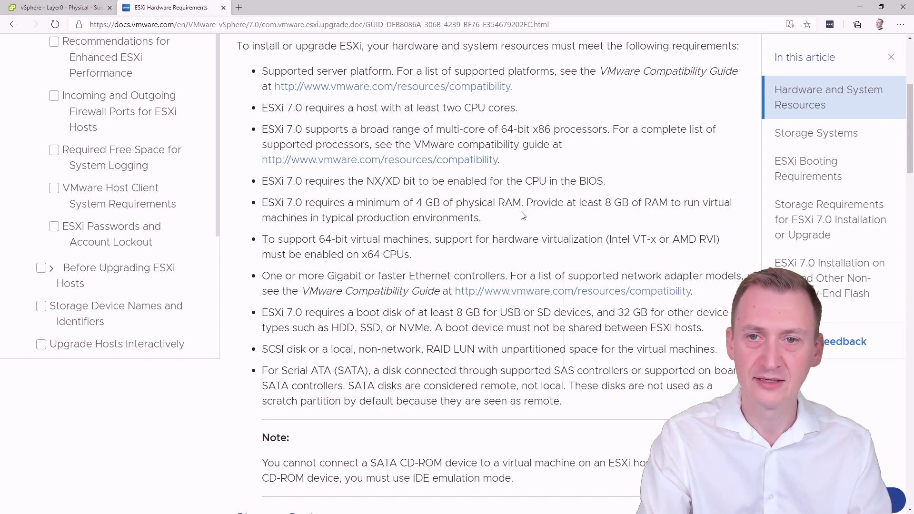
mouse_move(528, 204)
left_mouse_down()
mouse_move(643, 204)
mouse_move(719, 221)
mouse_move(668, 203)
mouse_move(530, 203)
left_mouse_up()
left_click(531, 203)
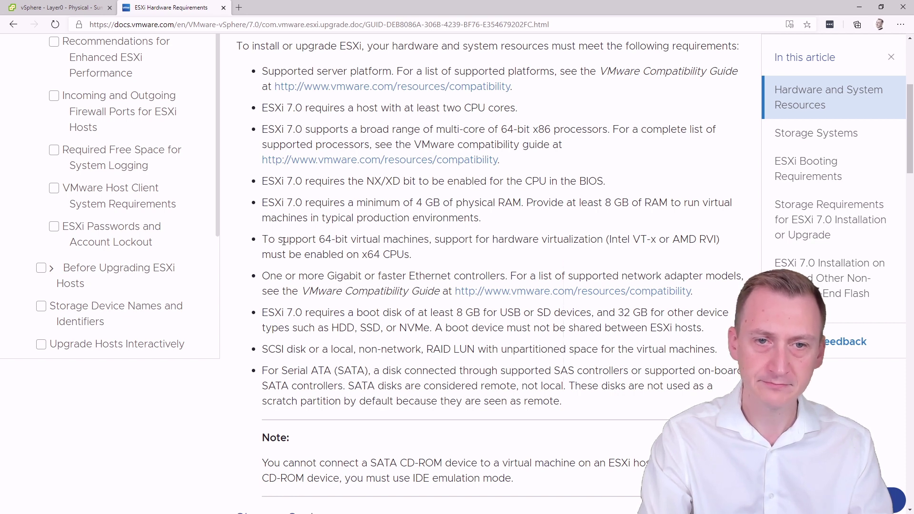
left_click_drag(265, 239, 658, 257)
left_click(652, 257)
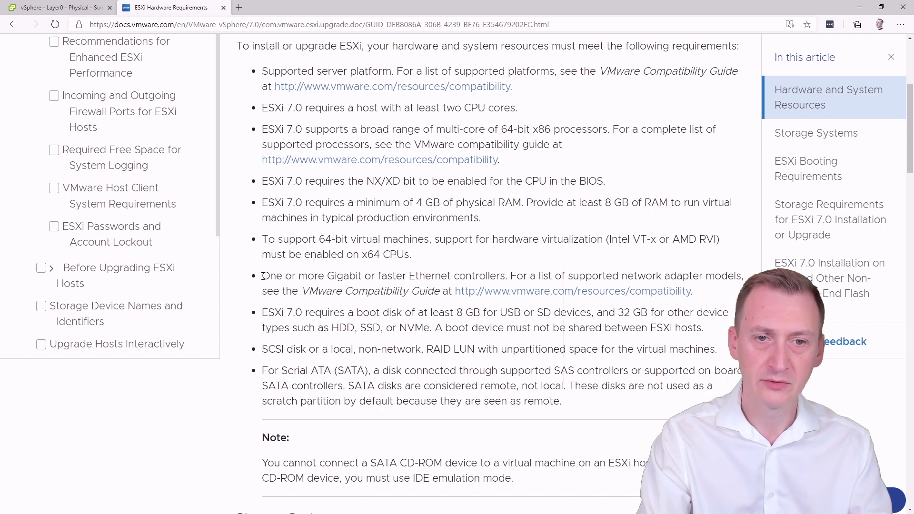
left_click_drag(262, 276, 506, 276)
left_click(506, 276)
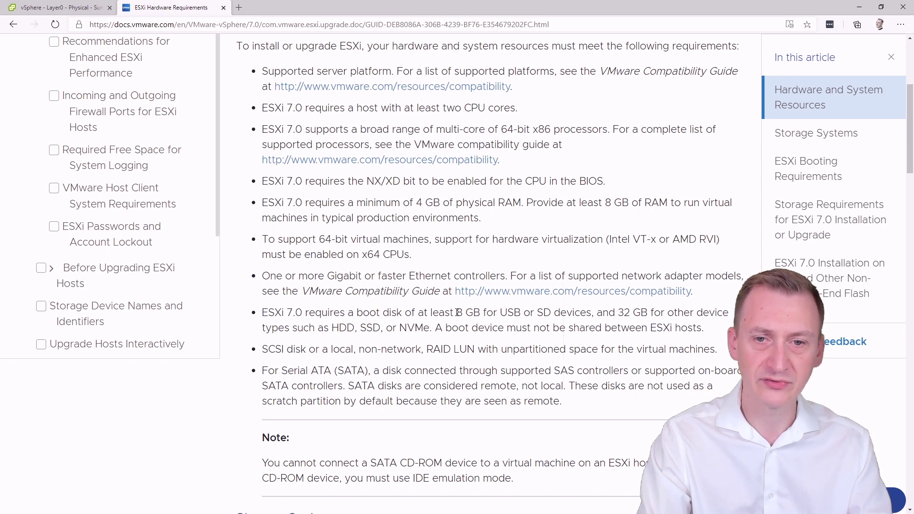
left_click_drag(457, 312, 264, 316)
left_click(481, 312)
left_click(336, 312)
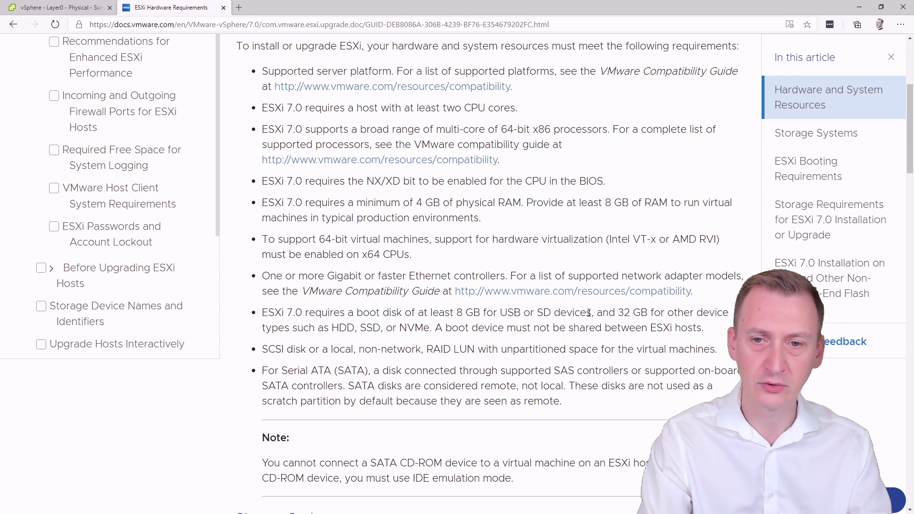
left_click_drag(589, 313, 482, 313)
left_click(535, 311)
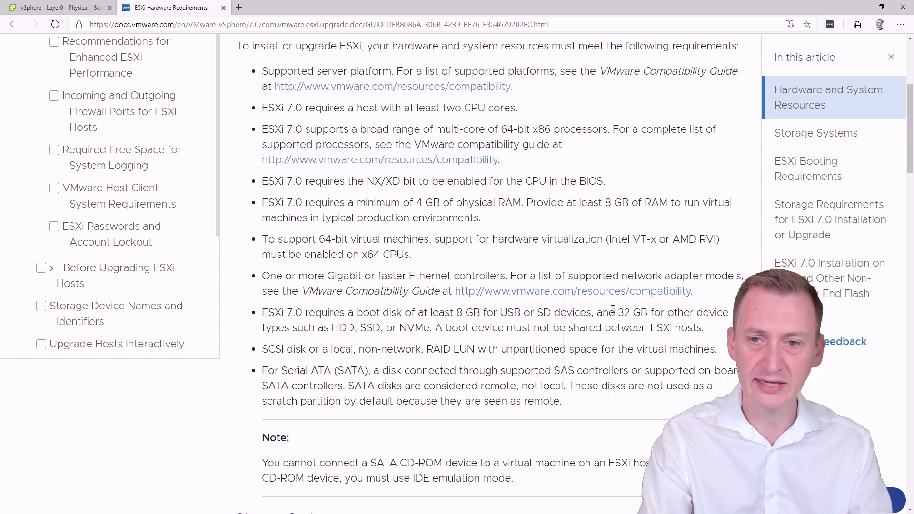
left_click_drag(618, 313, 431, 326)
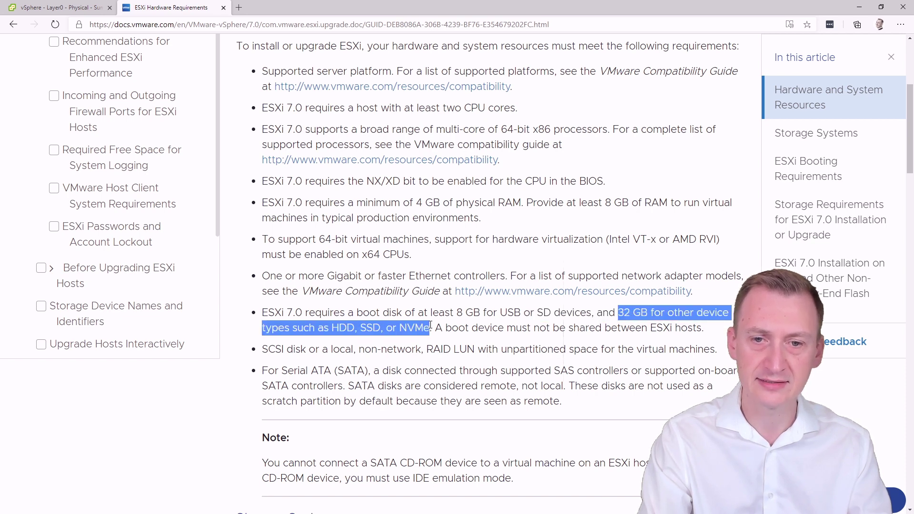
left_click(430, 326)
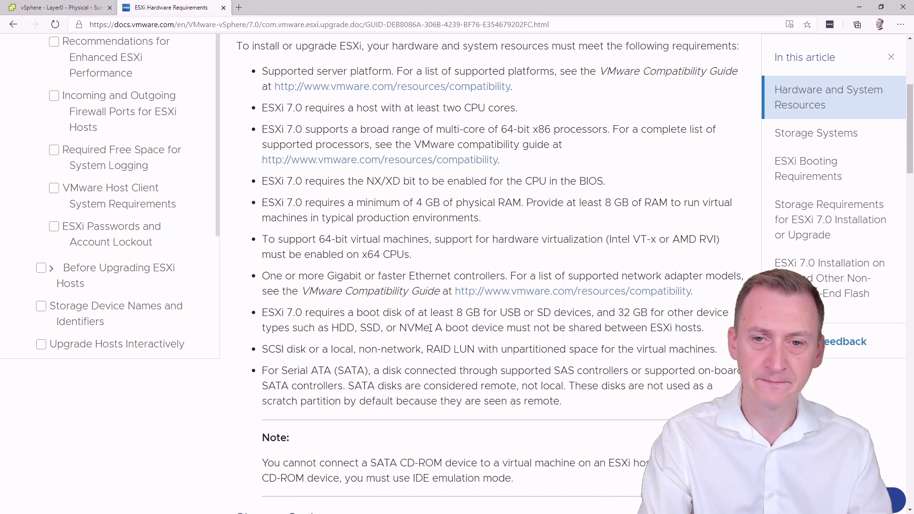
left_click_drag(438, 327, 704, 329)
left_click(709, 335)
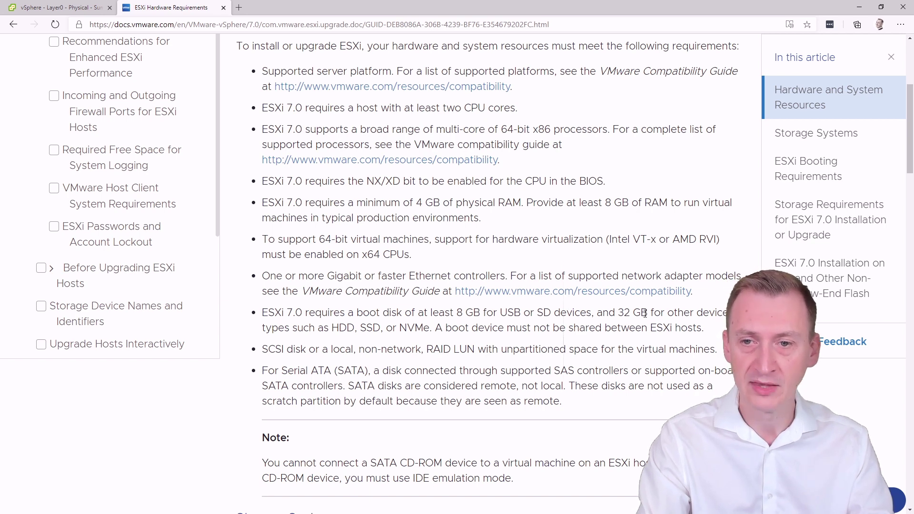
left_click_drag(644, 313, 620, 313)
left_click(619, 313)
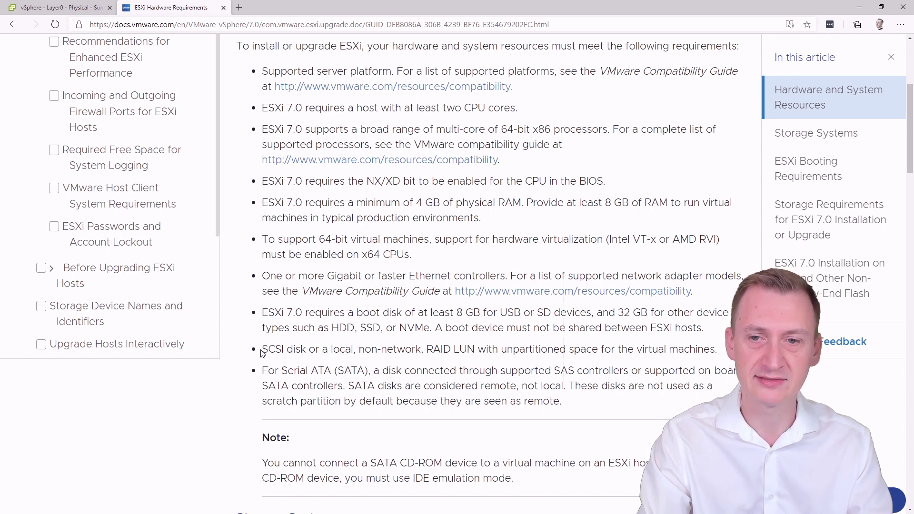
Step: Highlight the SCSI disk or local RAID LUN requirement, then close the requirements tab
left_click_drag(263, 350, 713, 349)
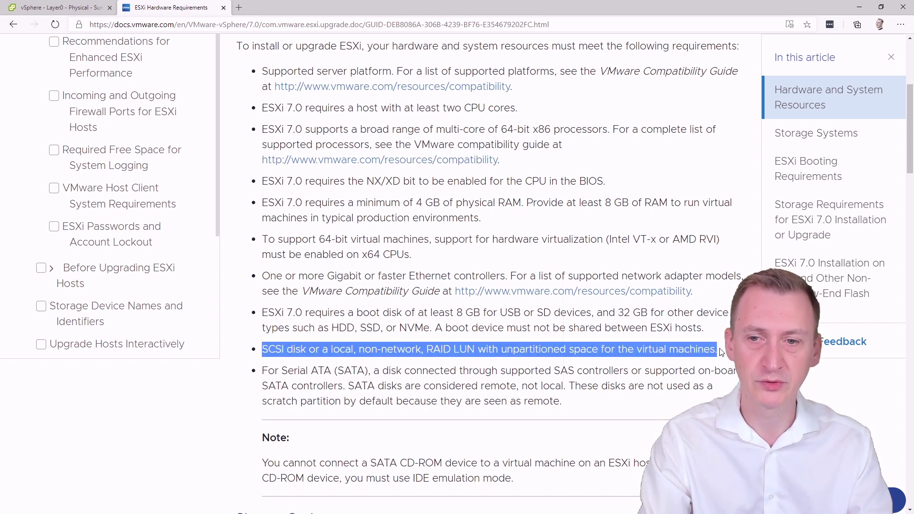
left_click(721, 352)
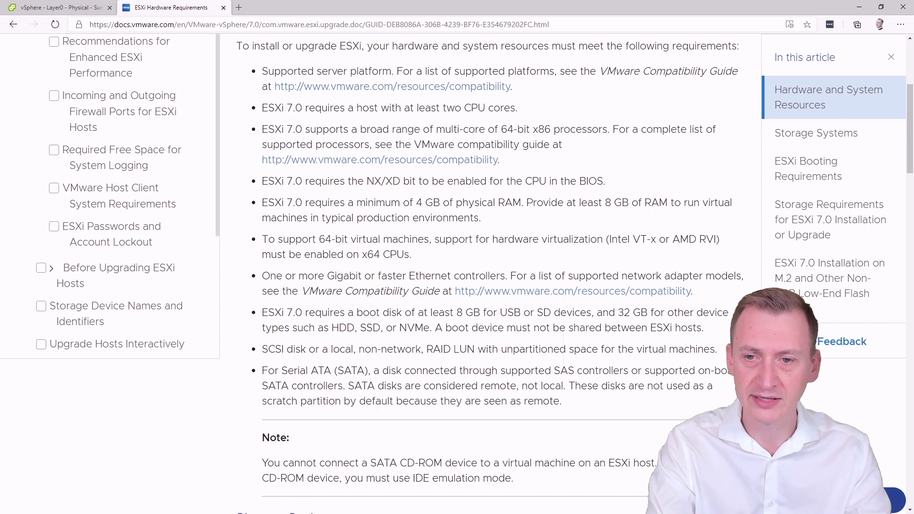
left_click_drag(717, 350, 264, 354)
left_click(264, 355)
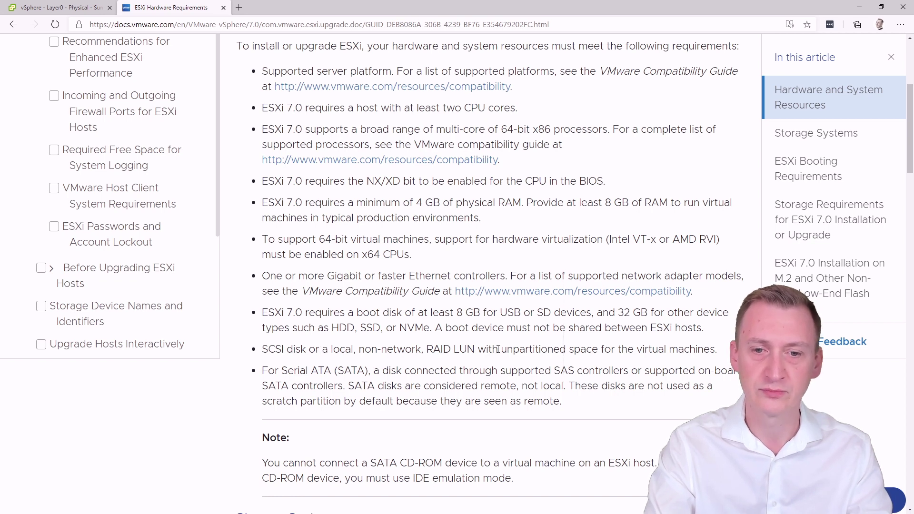
left_click(223, 7)
Step: Start the New Virtual Machine wizard on Layer0 - Physical with Create a new virtual machine
right_click(115, 169)
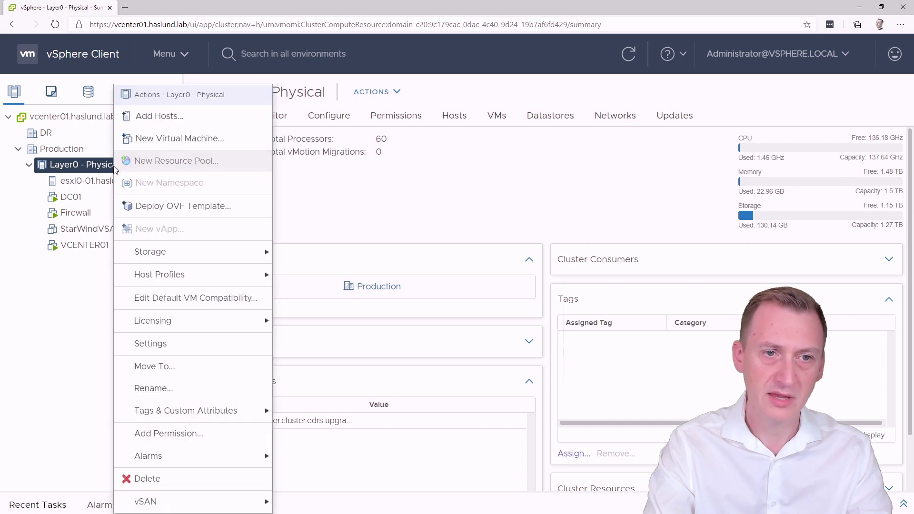
left_click(172, 143)
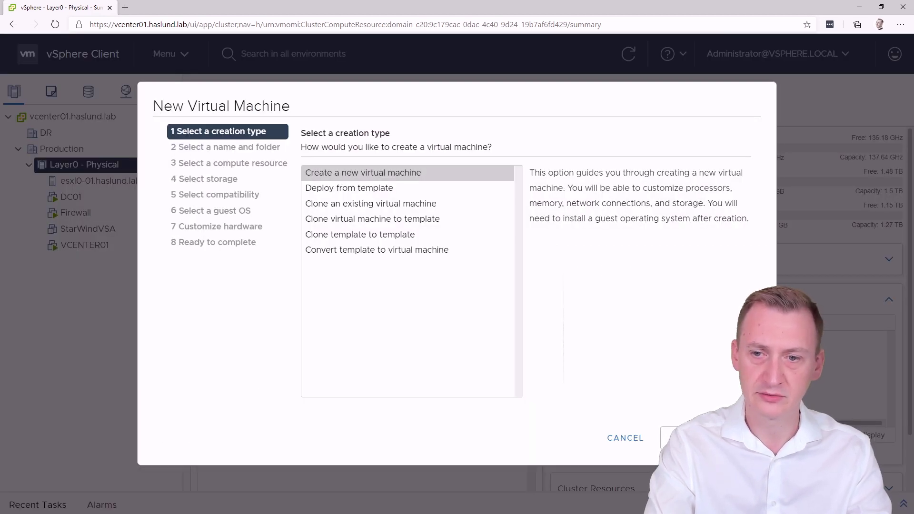
left_click(690, 438)
Step: Name the VM esxi1-202, place it in the Production datacenter, and continue
left_click_drag(526, 176, 383, 187)
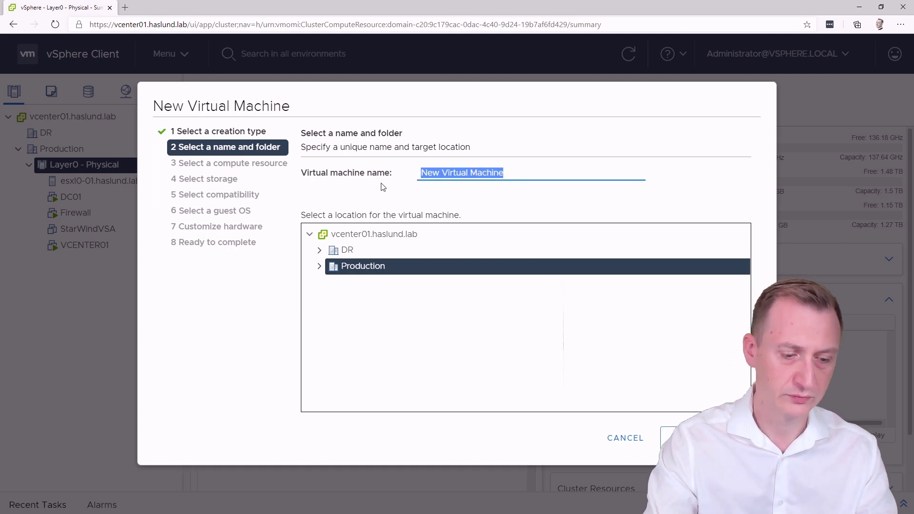
type("esxl1-01")
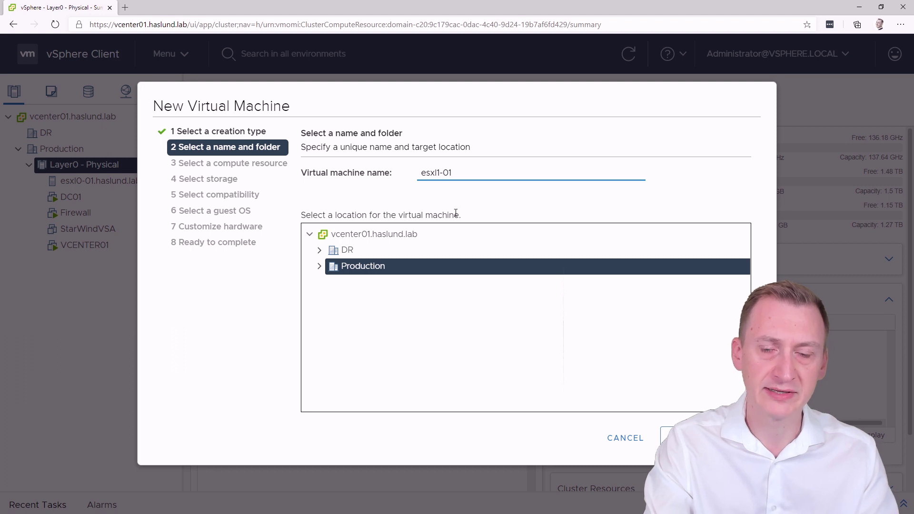
left_click_drag(444, 172, 465, 172)
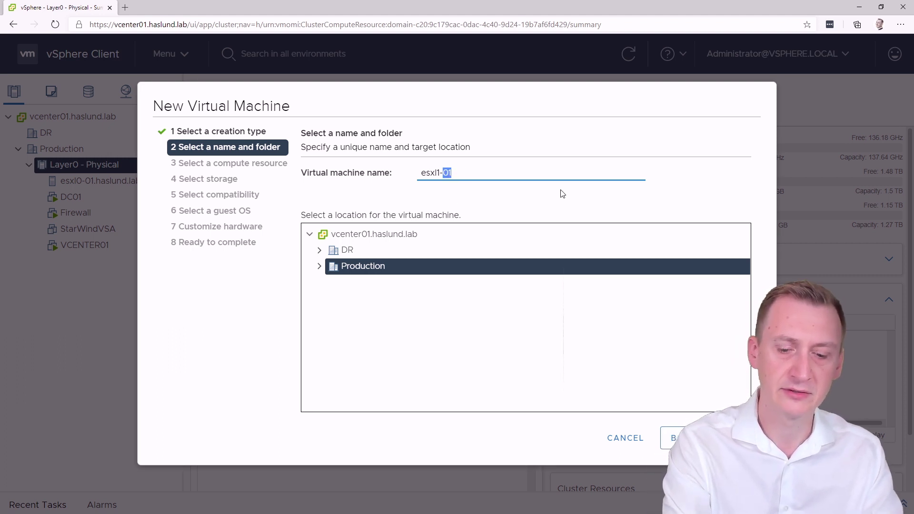
key("BackSpace")
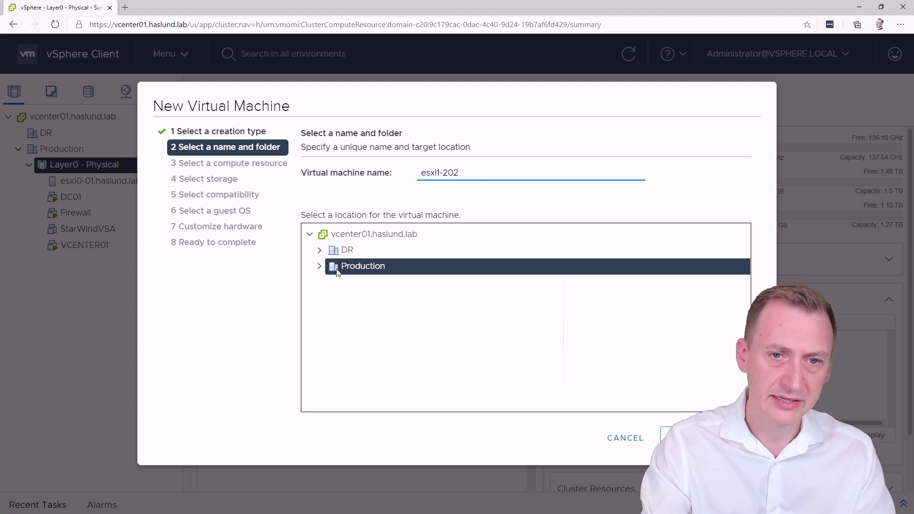
left_click(319, 266)
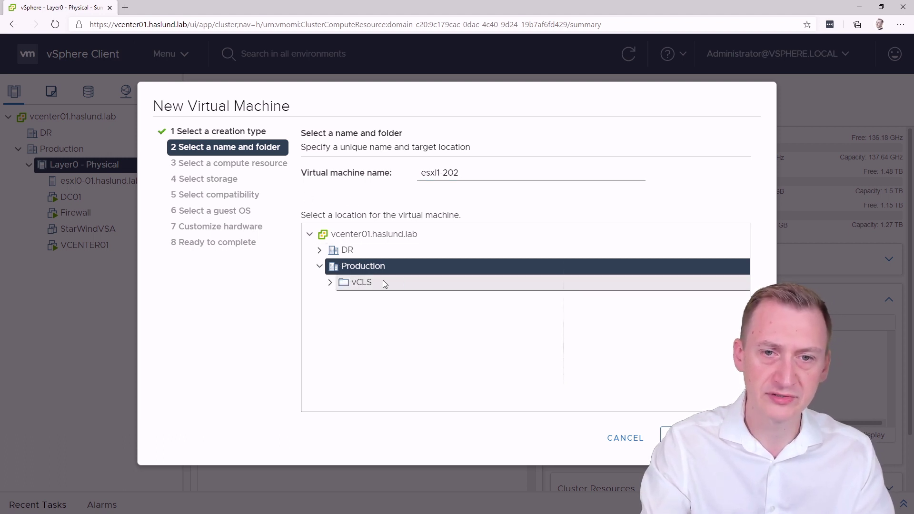
left_click(681, 438)
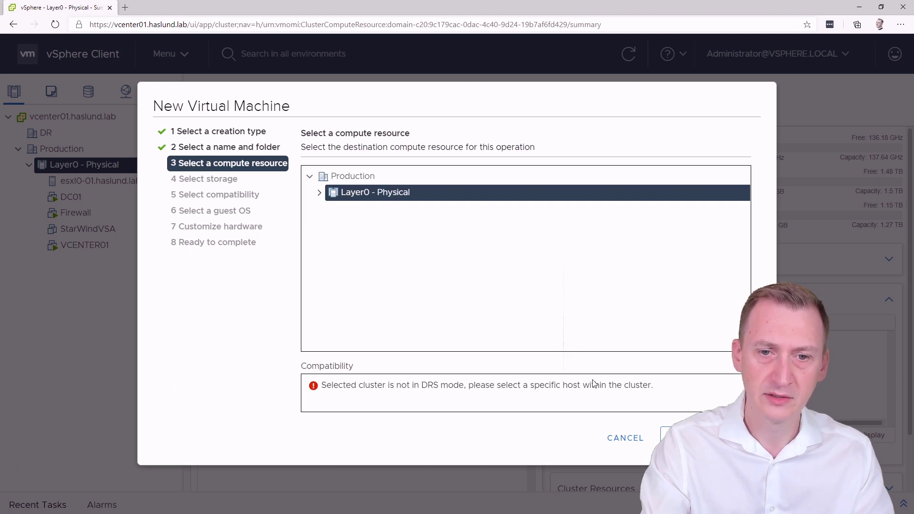
Step: Choose host esxi0-01.haslund.lab as the VM's compute resource
left_click(319, 193)
left_click(337, 211)
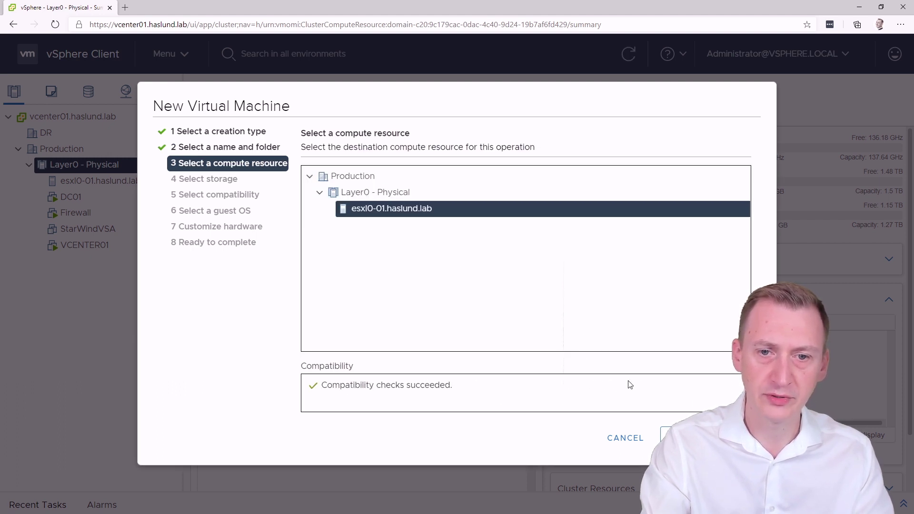
left_click(681, 438)
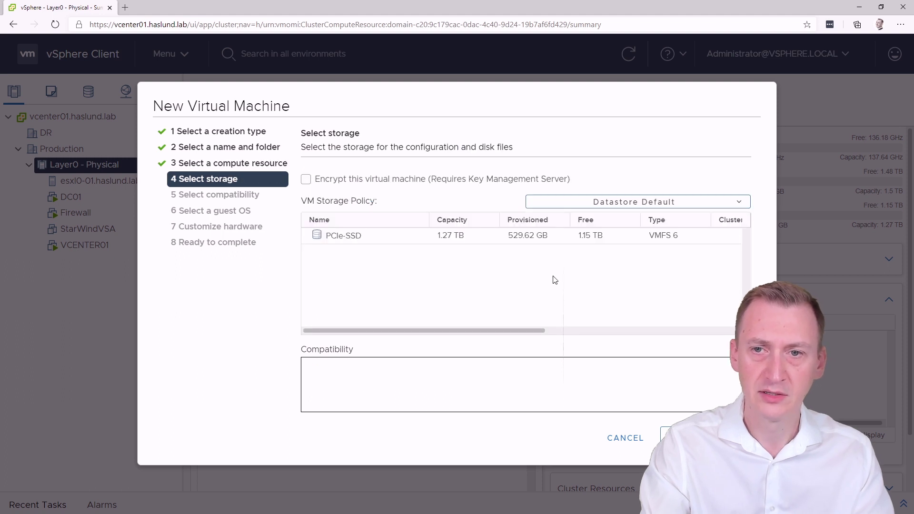
Step: Use the PCIe-SSD datastore with Datastore Default policy and keep ESXi 7.0 U1 compatibility
left_click(352, 236)
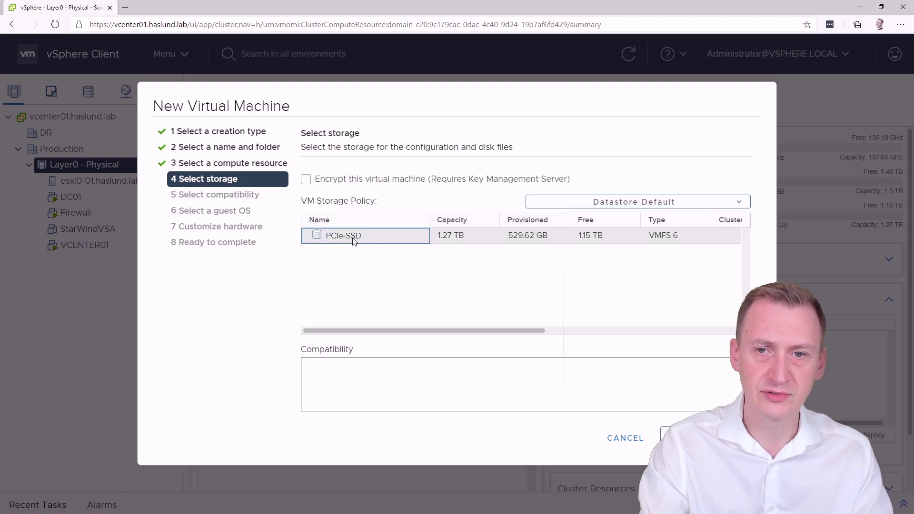
left_click(701, 203)
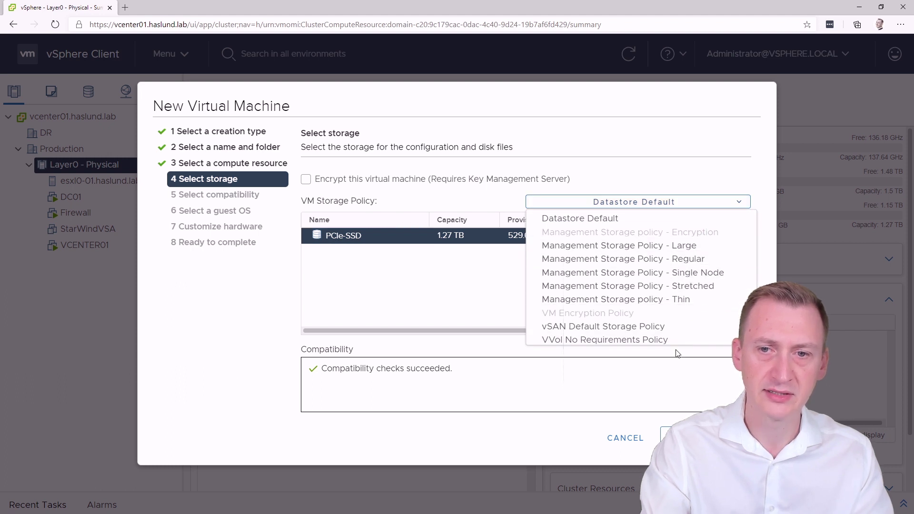
left_click(649, 205)
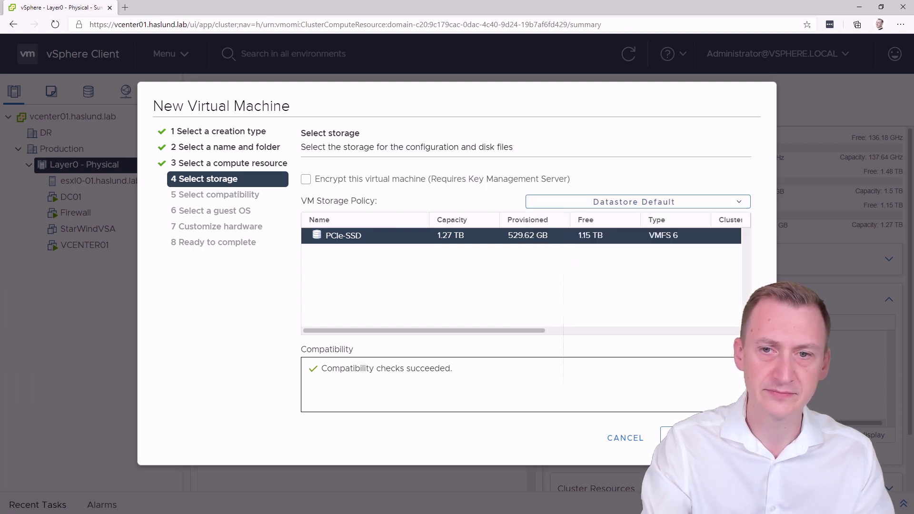
left_click(685, 438)
left_click(431, 214)
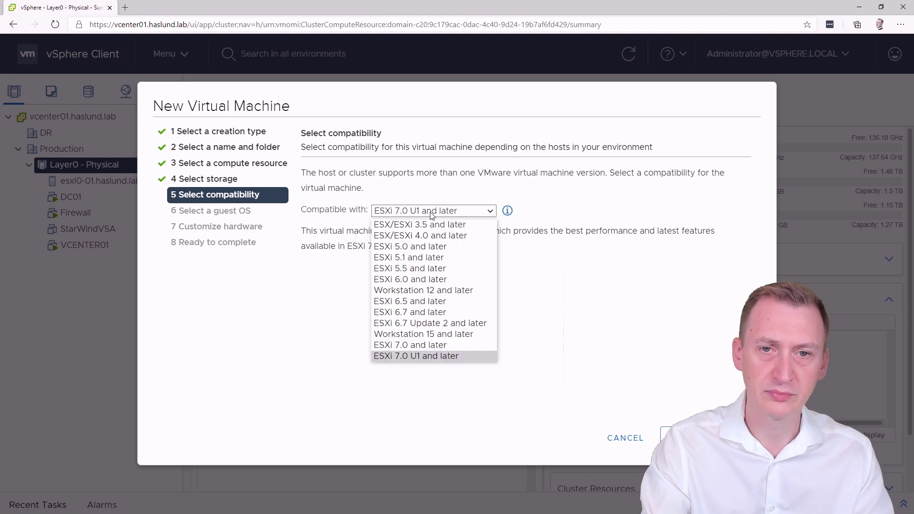
left_click(433, 215)
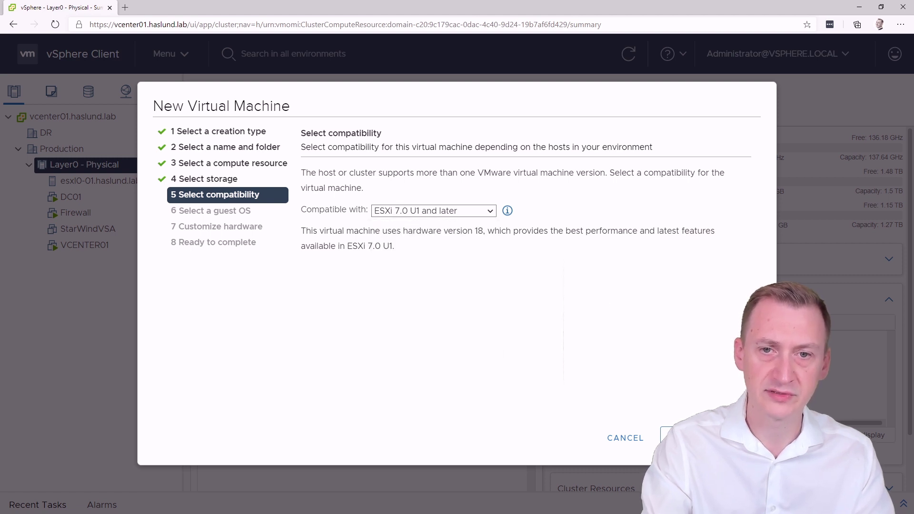
Step: Set guest OS family to Other and version to VMware ESXi 7.0 or later
left_click(685, 437)
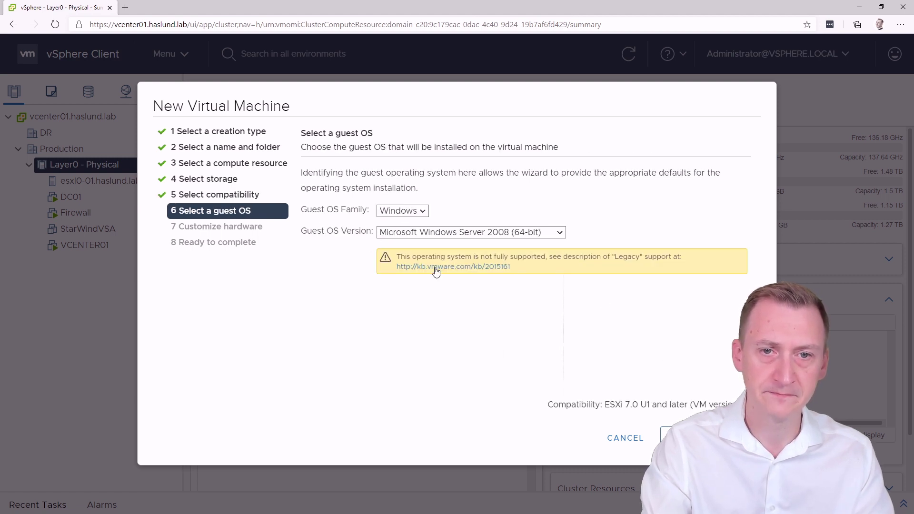
left_click(404, 214)
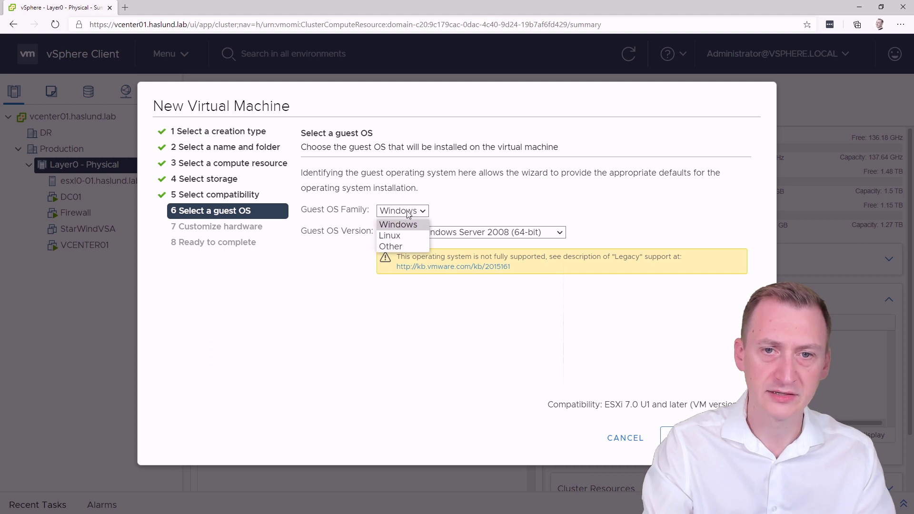
left_click(404, 244)
left_click(500, 232)
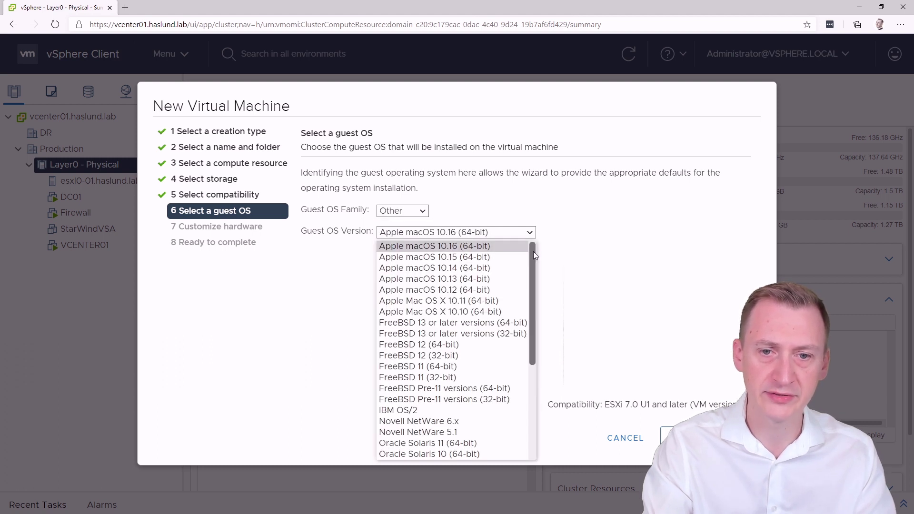
left_click_drag(533, 252, 533, 353)
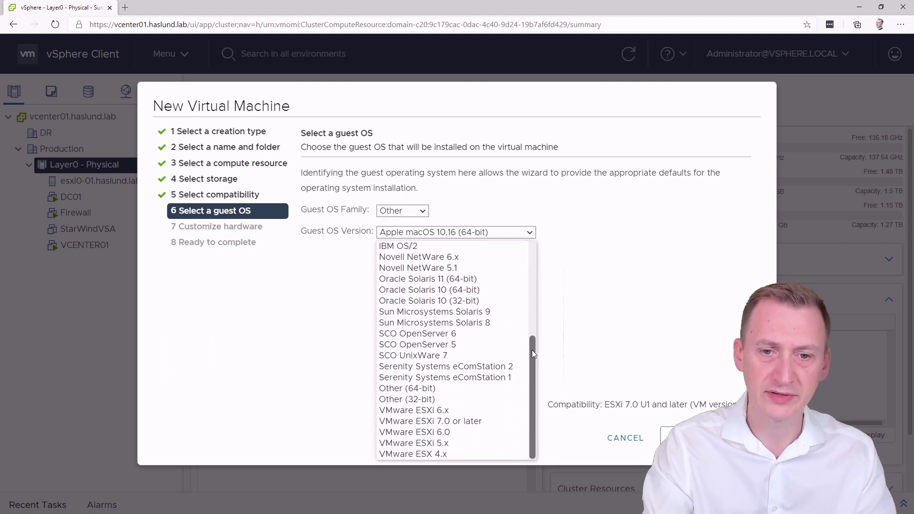
left_click(455, 422)
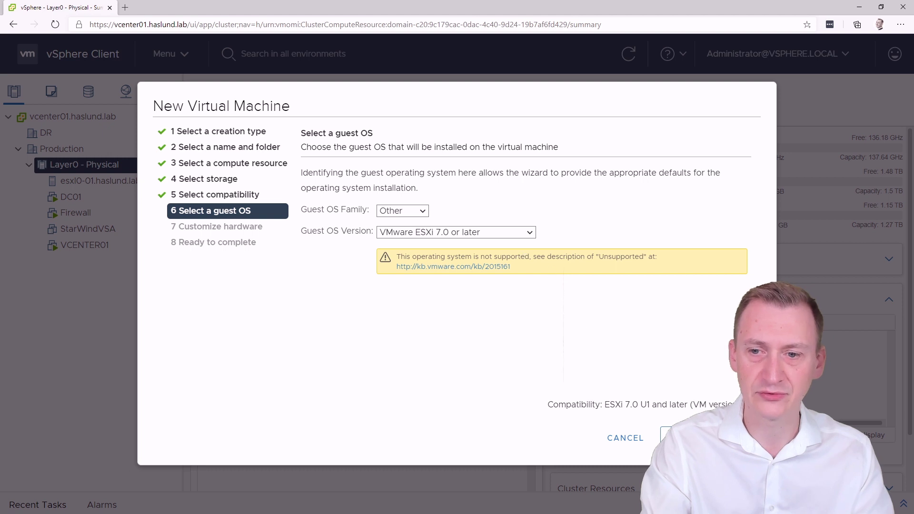
Step: In Customize hardware, expand CPU and keep 2 cores per socket
left_click(685, 438)
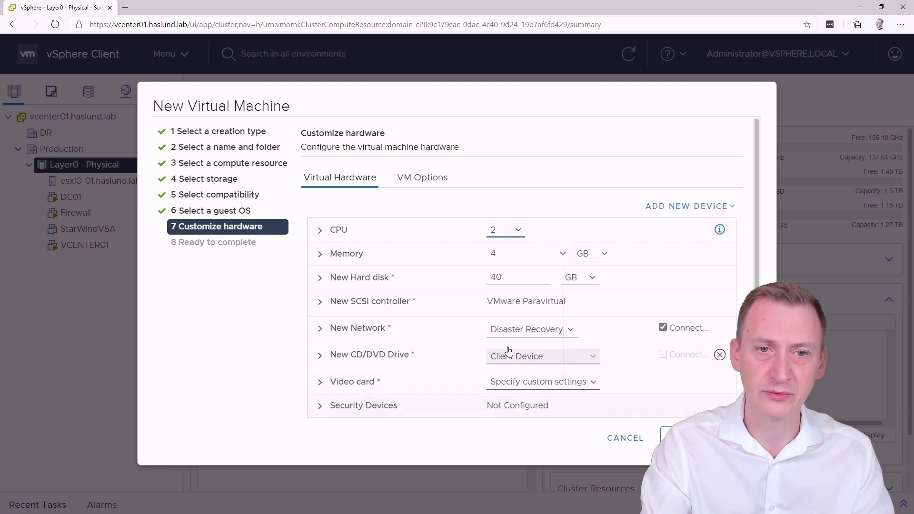
left_click(336, 230)
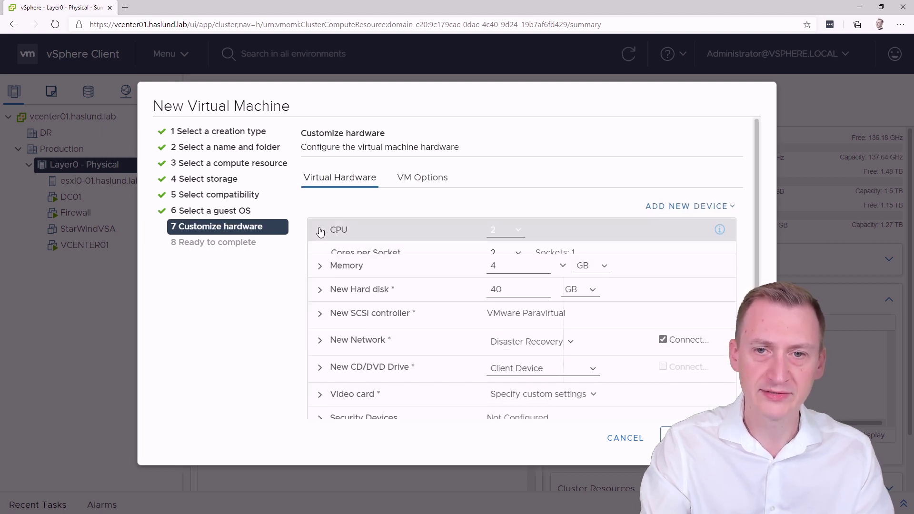
left_click_drag(756, 201, 762, 227)
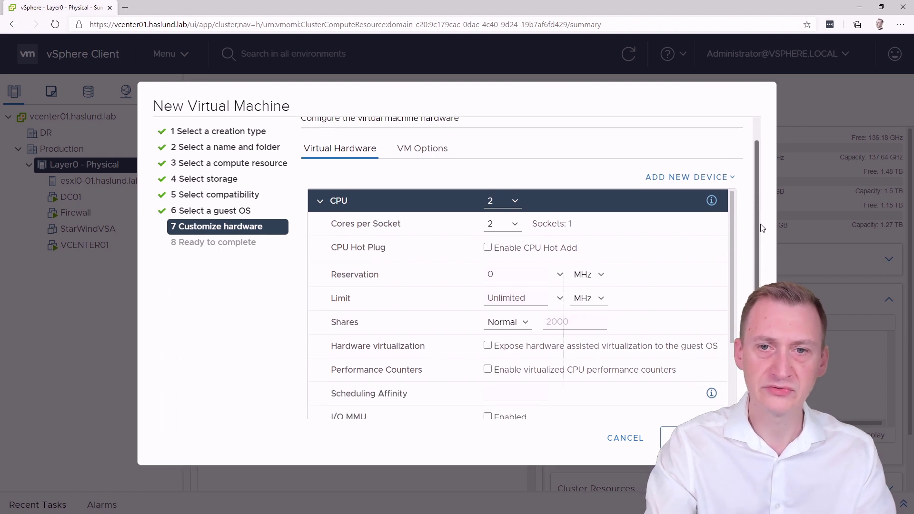
left_click(500, 219)
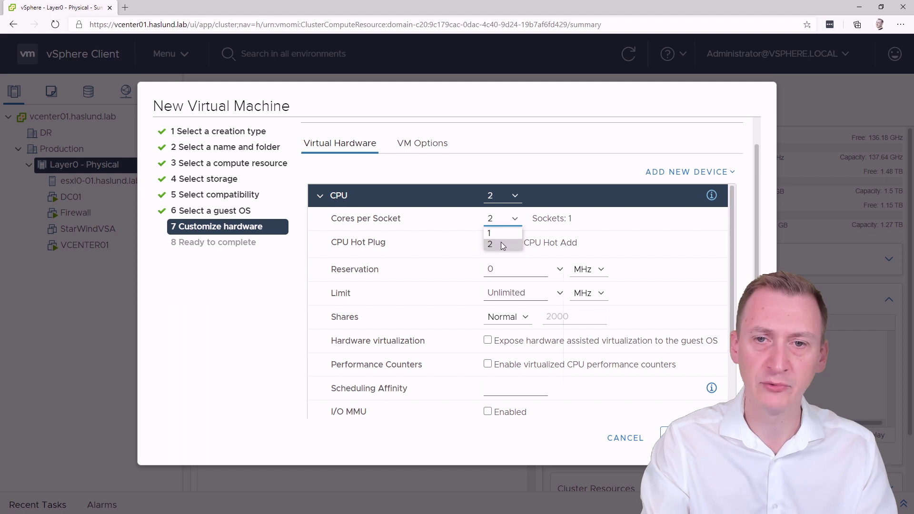
left_click(501, 244)
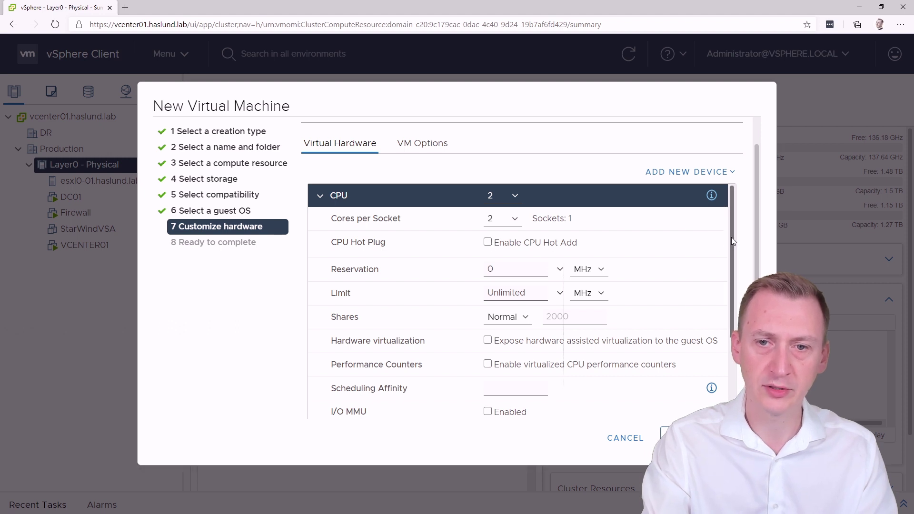
Step: Highlight the Hardware virtualization setting, then open a new browser tab
left_click_drag(731, 237, 731, 302)
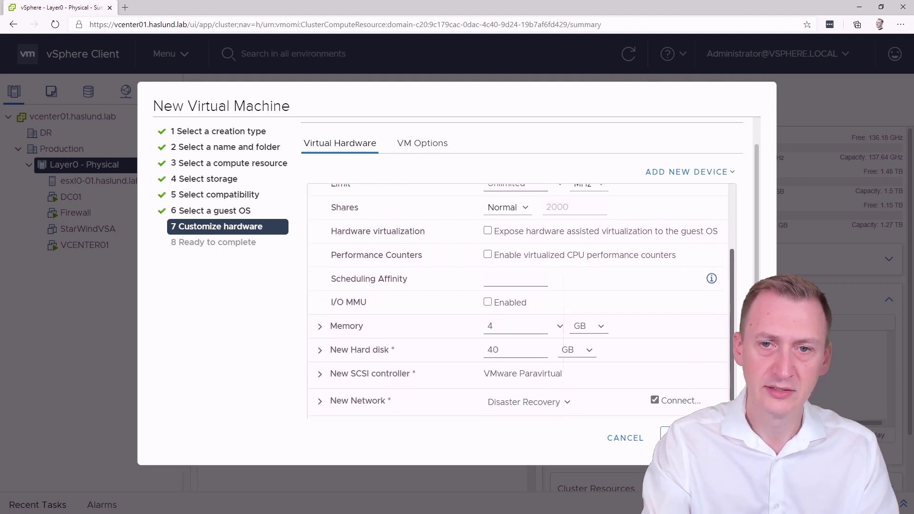
left_click_drag(332, 232, 447, 236)
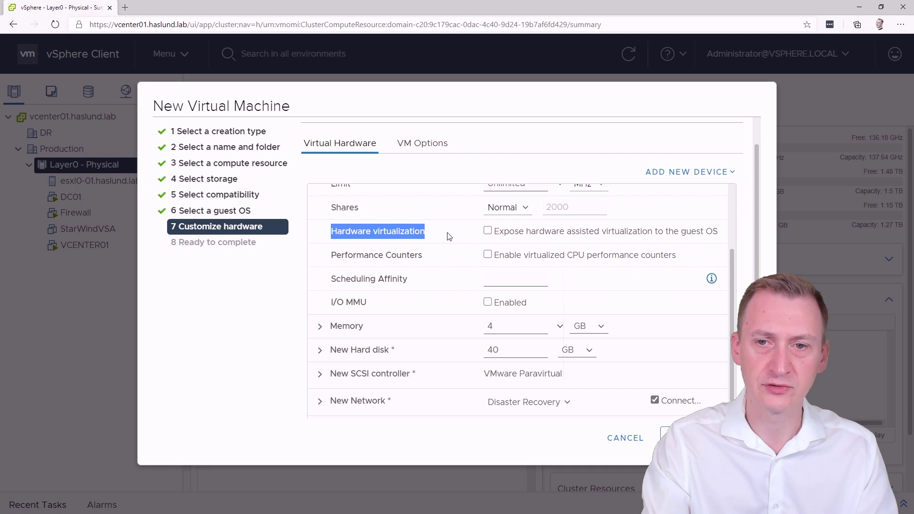
left_click(447, 237)
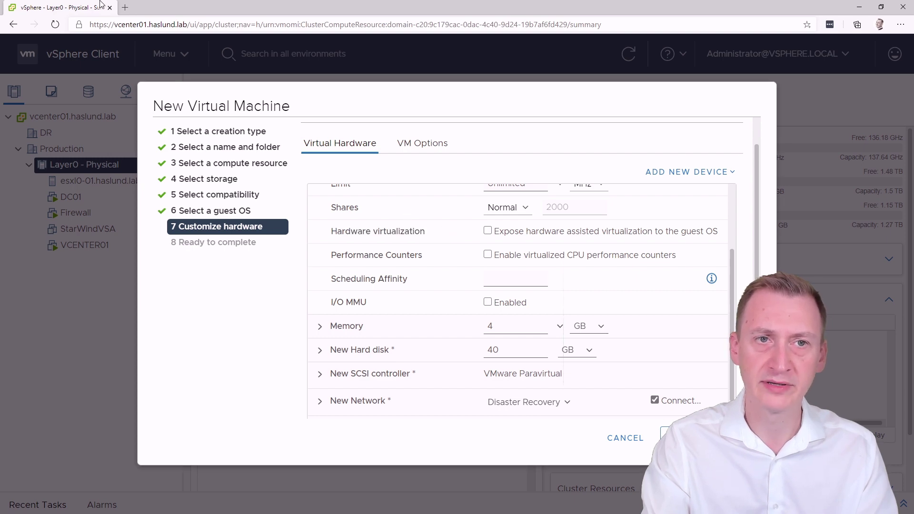
left_click(125, 7)
Step: Load the ESXi Hardware Requirements page, mark the hardware virtualization bullet, and return to the wizard
type("https://docs.vmware.com/en/VMware-vSphere/7.0/com.vmware.esxi.upgrade.doc/GUID-DEB8086A-306B-4239-BF76-E354679202FC.html")
key("Return")
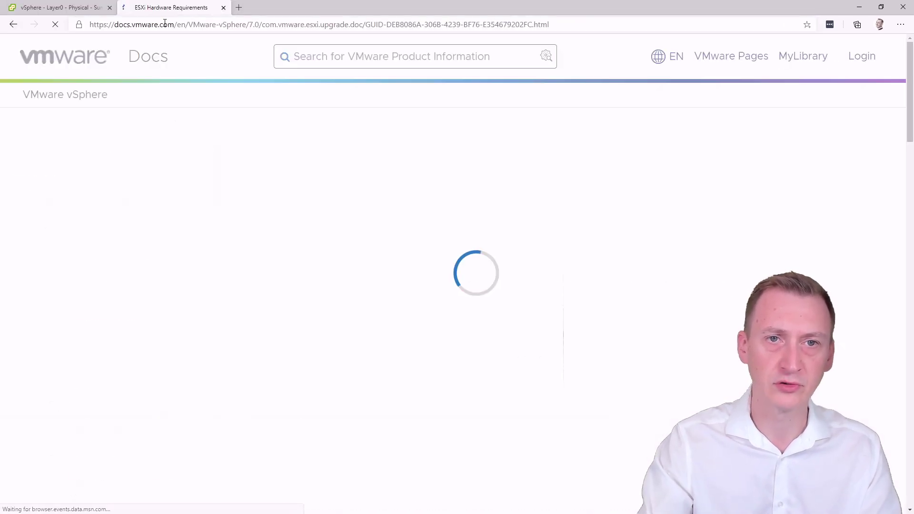
scroll(353, 231, "down", 6)
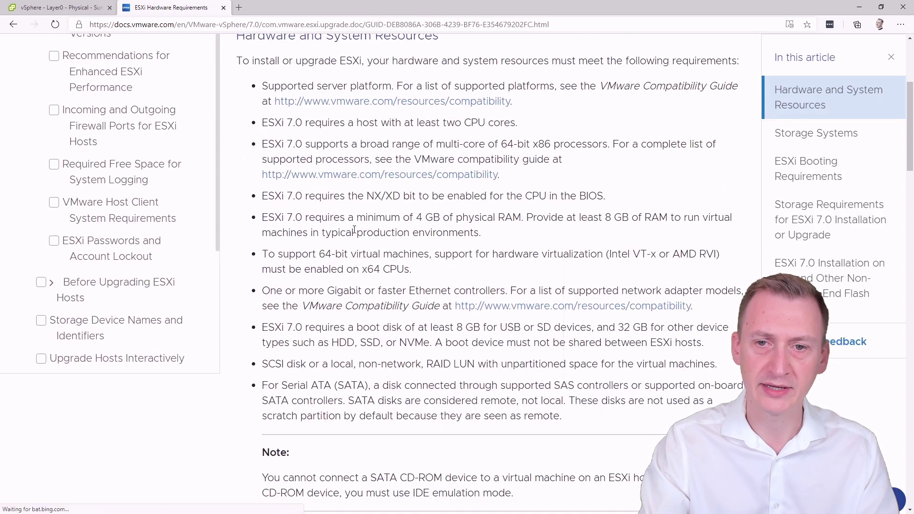
left_click_drag(262, 254, 618, 270)
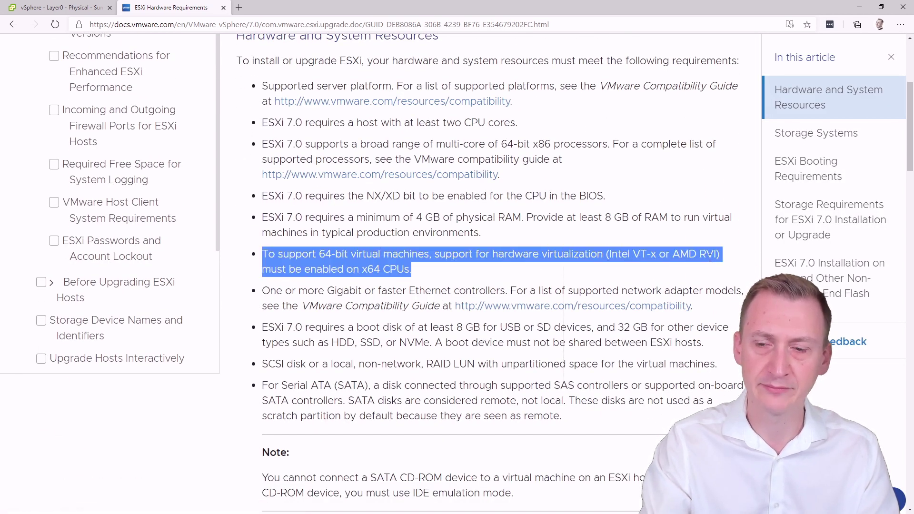
key("ctrl+Tab")
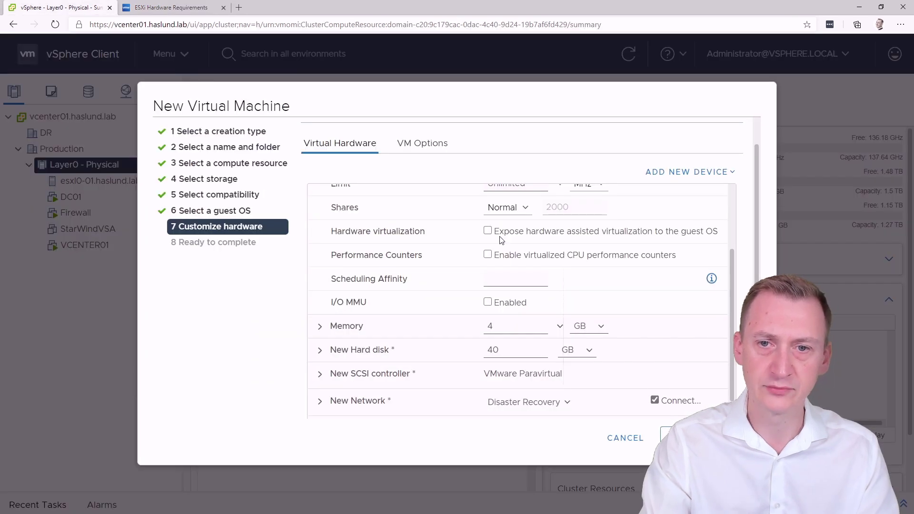
Step: Enable 'Expose hardware assisted virtualization to the guest OS' for the CPU
left_click(490, 232)
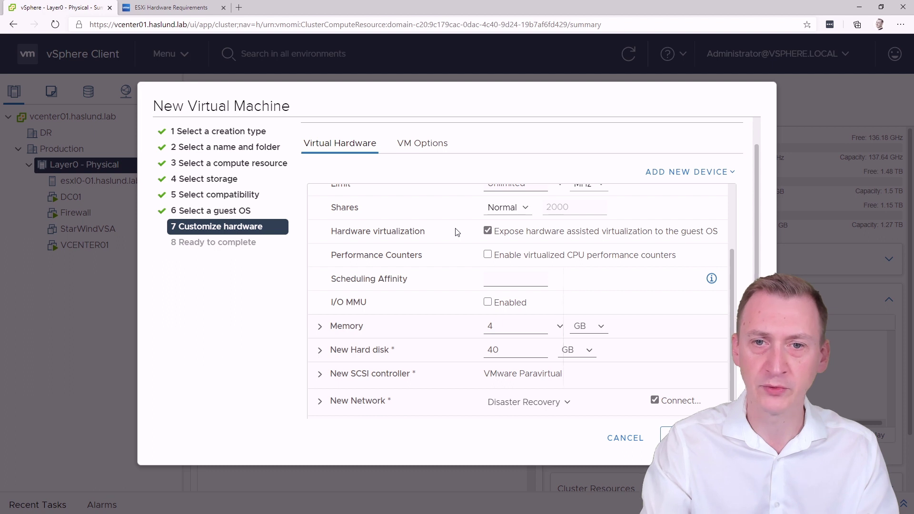
left_click_drag(329, 232, 432, 233)
left_click(433, 235)
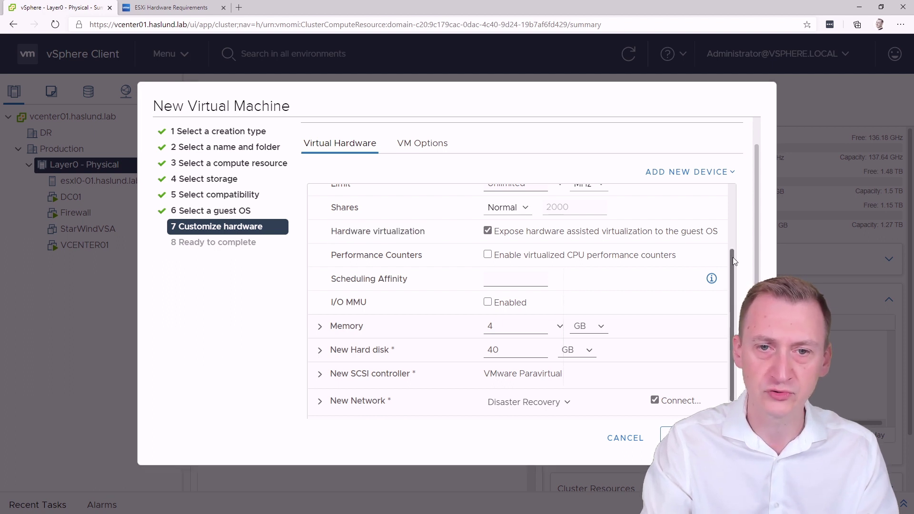
left_click_drag(733, 257, 729, 307)
Step: Change the VM's memory from 4 to 8 GB
left_click(479, 240)
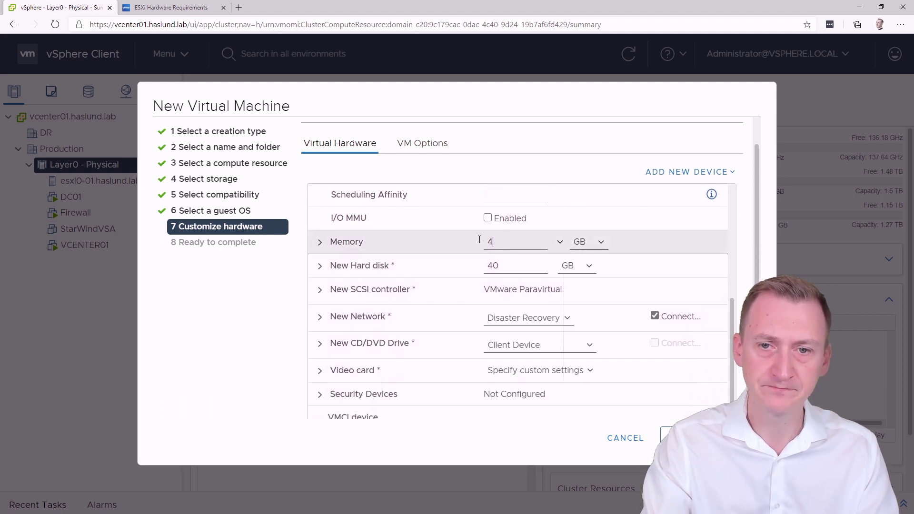
key("BackSpace")
type("8")
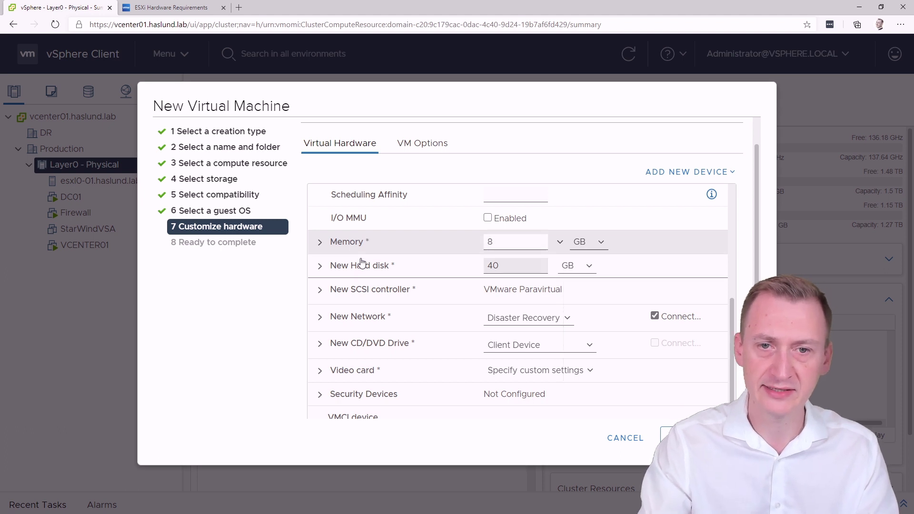
Step: Set the new hard disk to 32 GB with Thin Provision
left_click(430, 270)
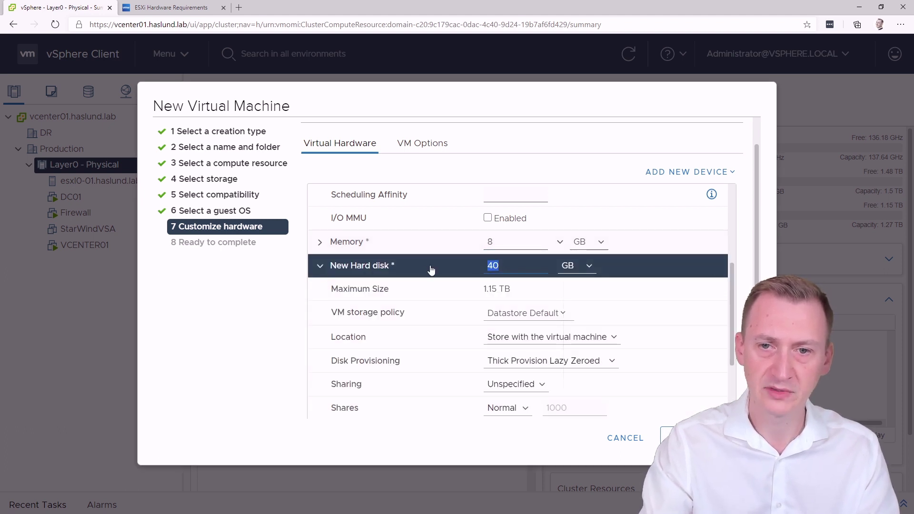
type("32")
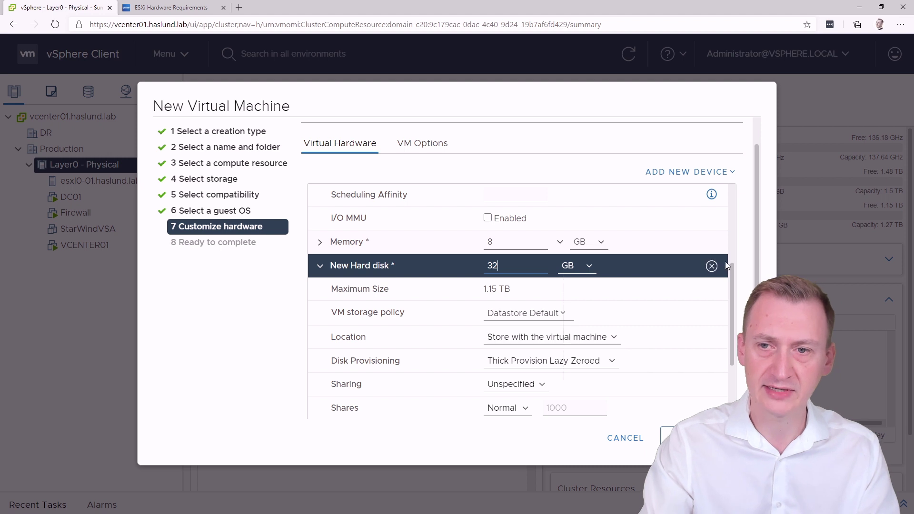
scroll(731, 270, "down", 2)
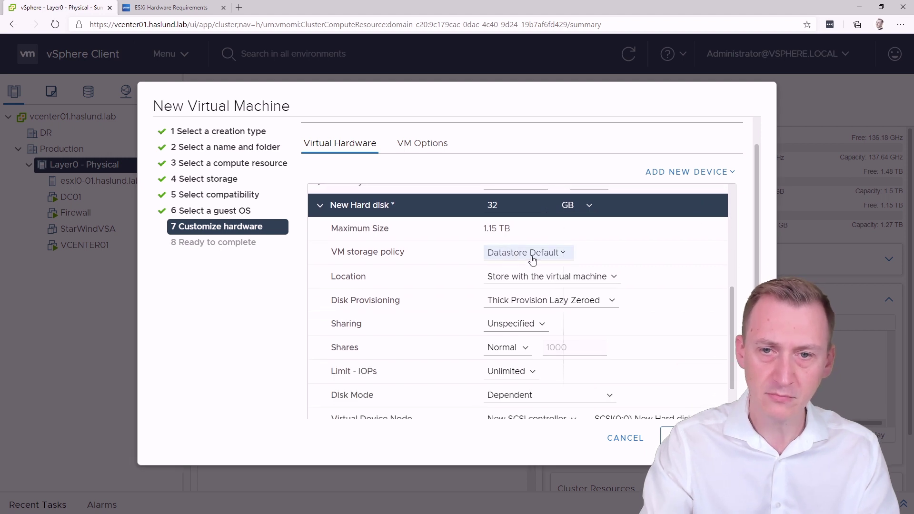
left_click(527, 302)
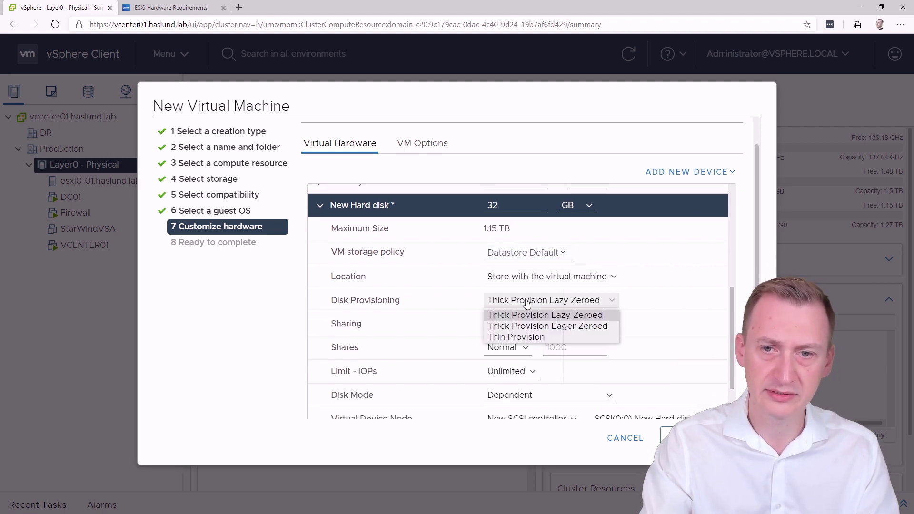
left_click(521, 335)
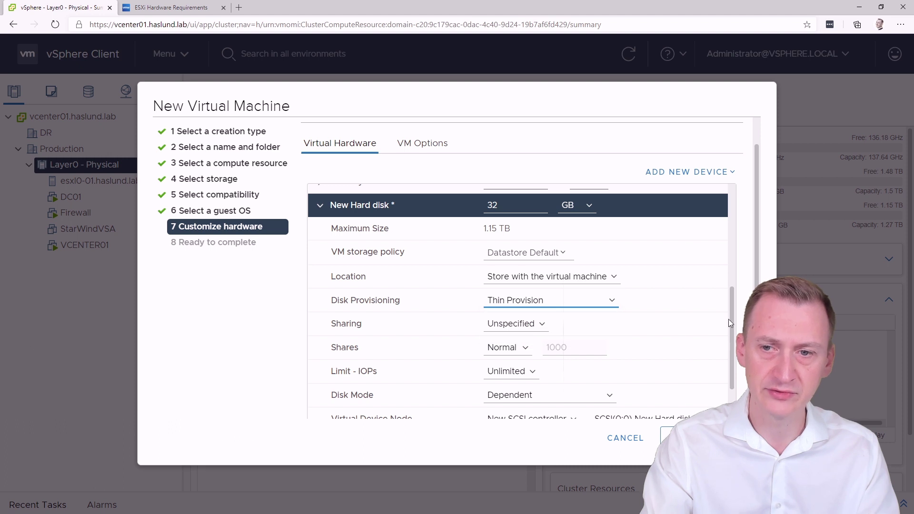
left_click_drag(730, 319, 731, 363)
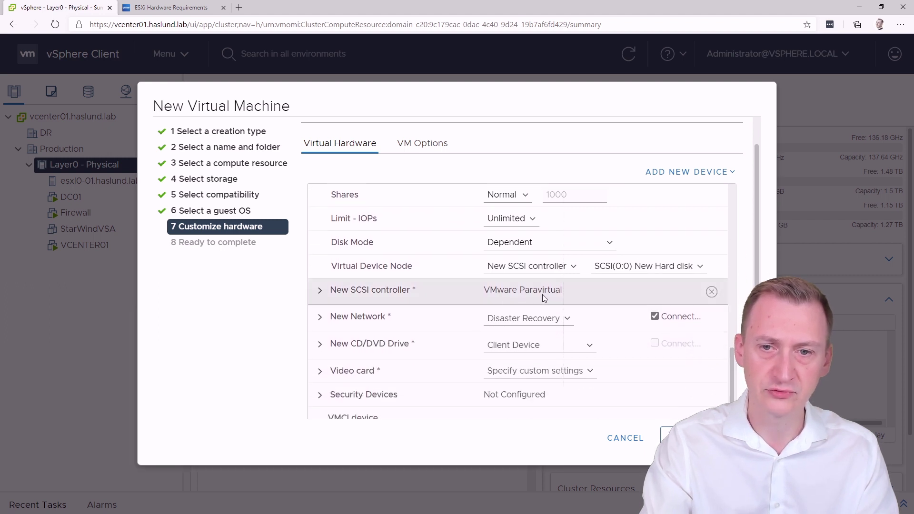
Step: Browse to and select the Production network for the New Network adapter
left_click(370, 294)
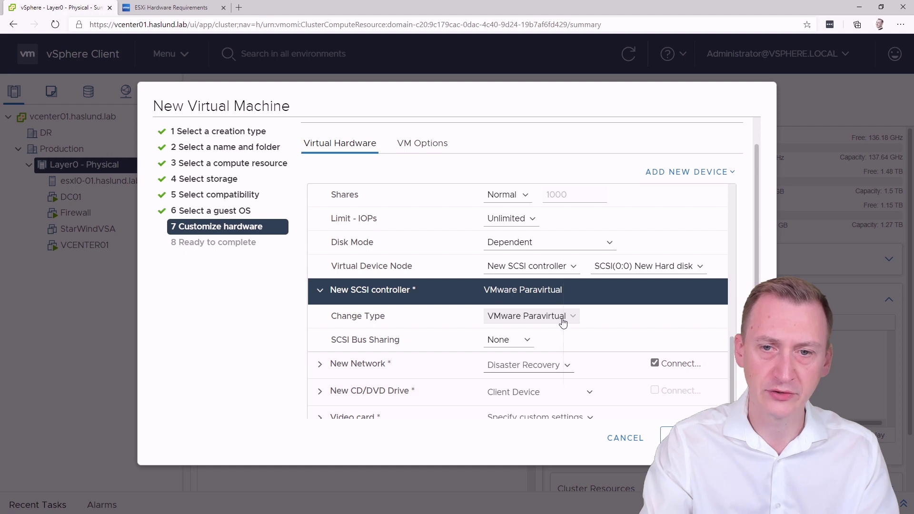
scroll(733, 346, "down", 1)
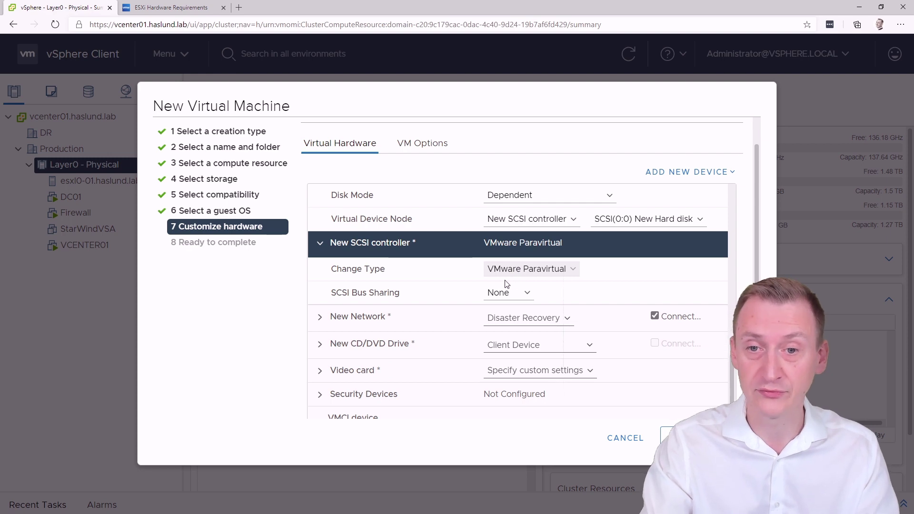
left_click(331, 321)
left_click(529, 317)
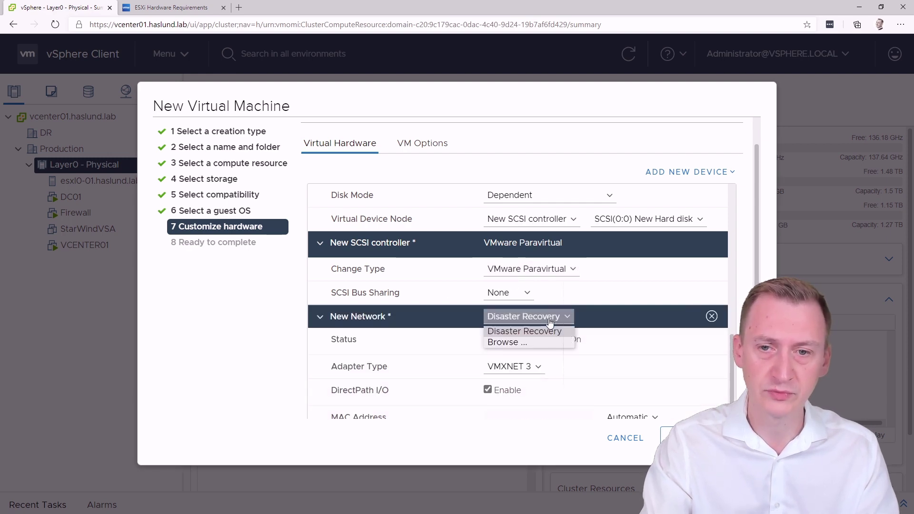
left_click(507, 343)
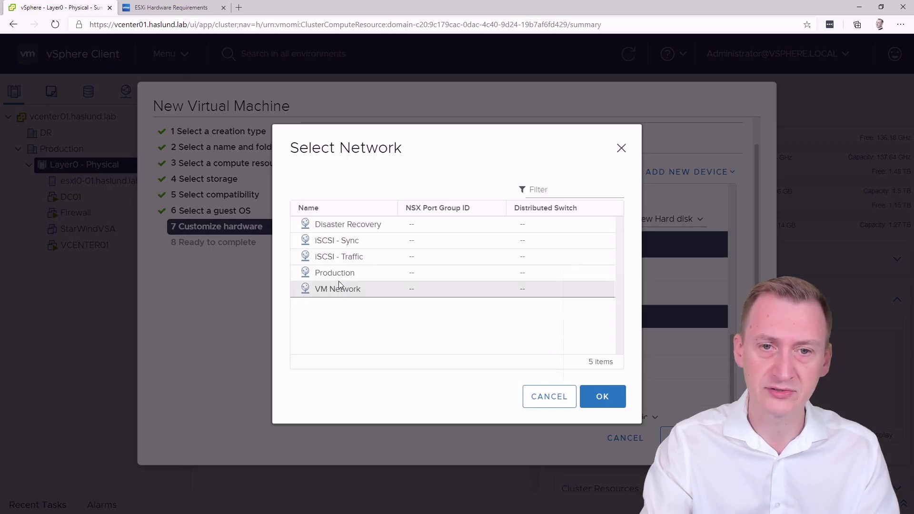
left_click(336, 272)
left_click(602, 396)
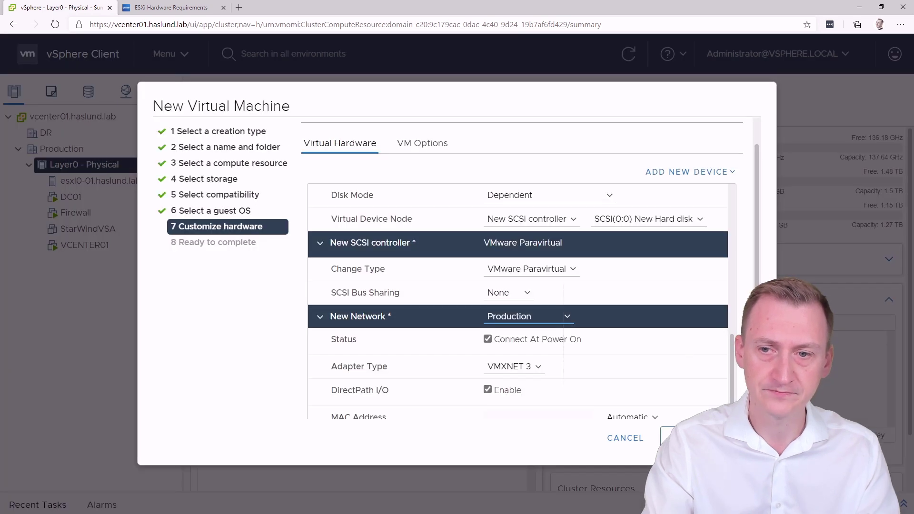
scroll(509, 299, "down", 2)
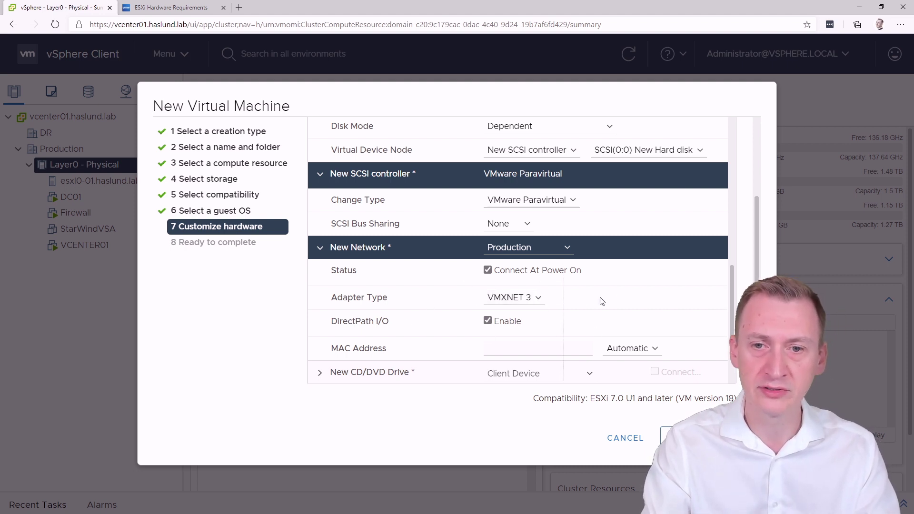
left_click_drag(730, 278, 732, 316)
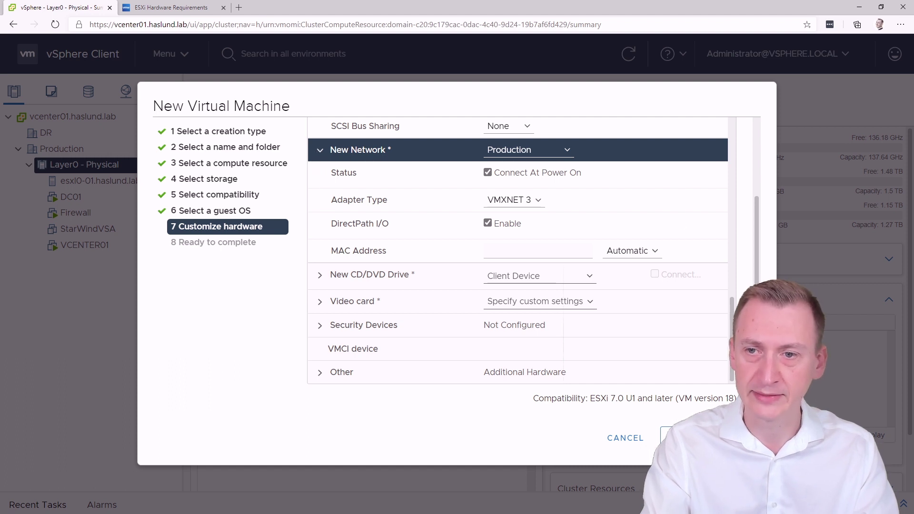
scroll(519, 252, "up", 1)
scroll(319, 151, "down", 1)
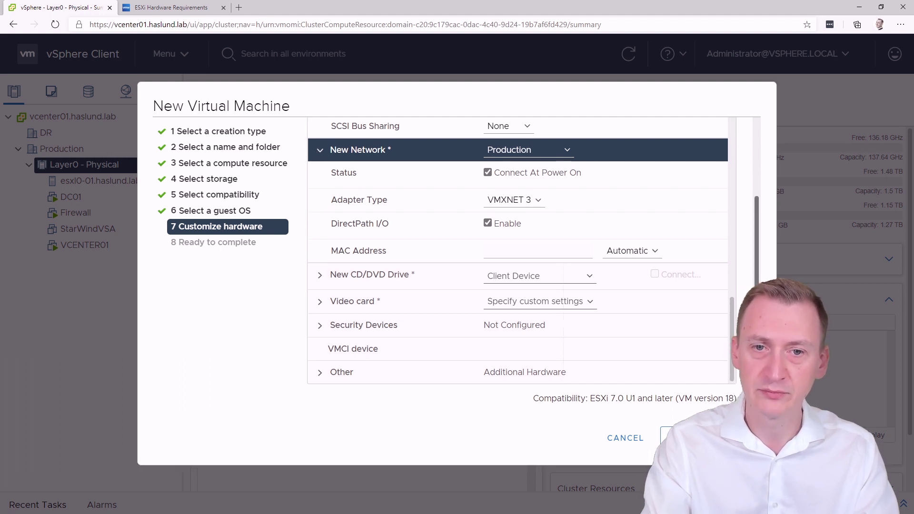
left_click(319, 152)
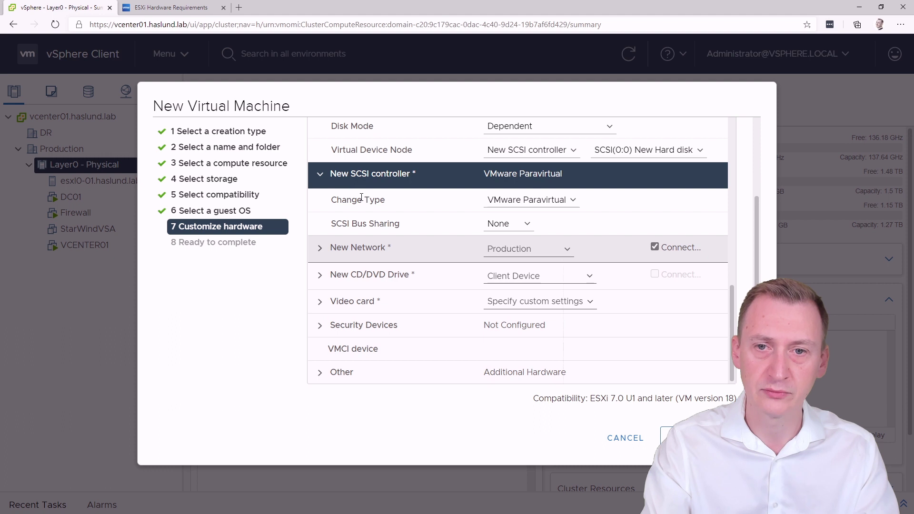
left_click(319, 276)
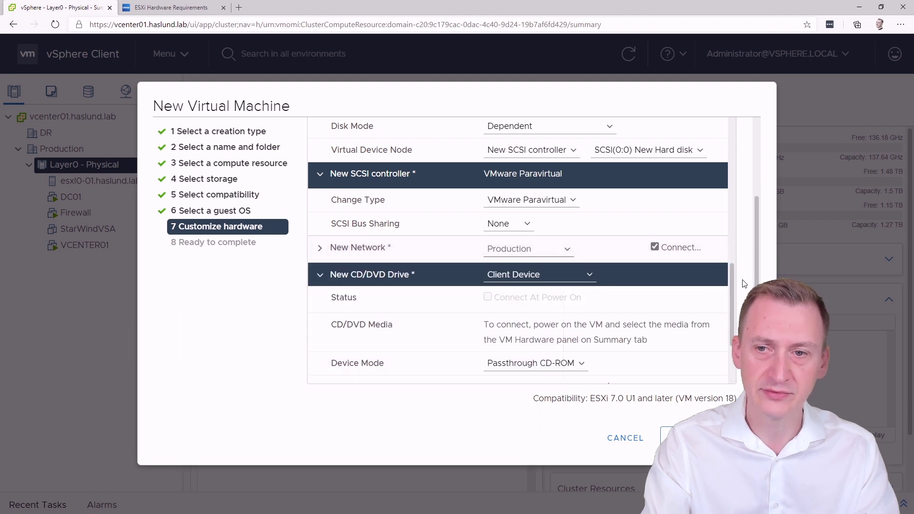
scroll(735, 303, "down", 1)
left_click_drag(734, 302, 732, 323)
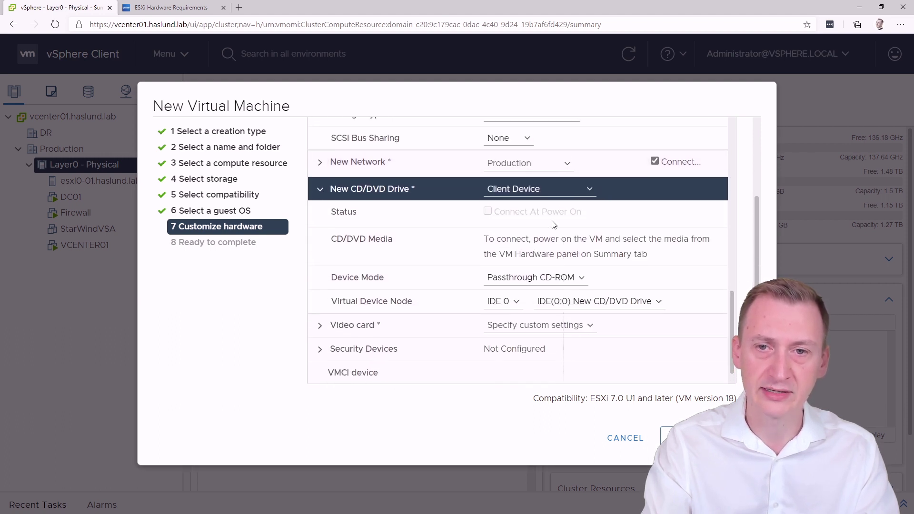
left_click(320, 190)
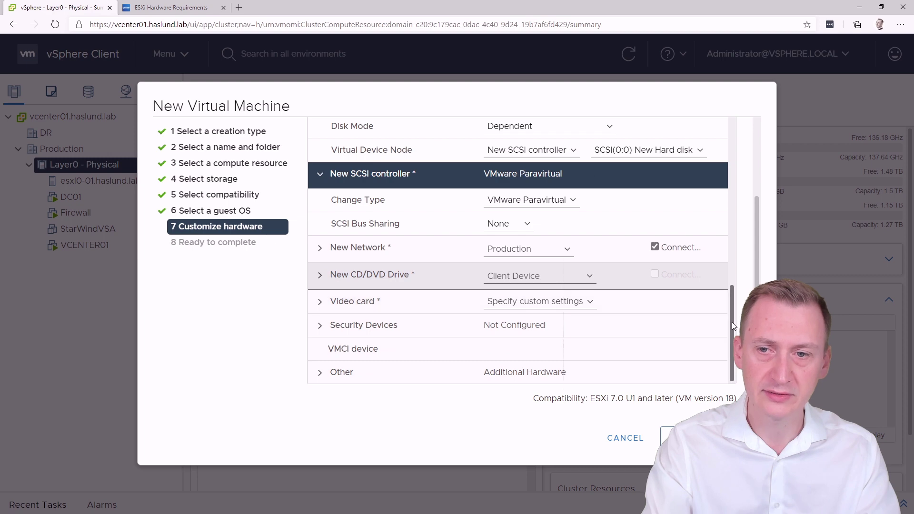
left_click(320, 372)
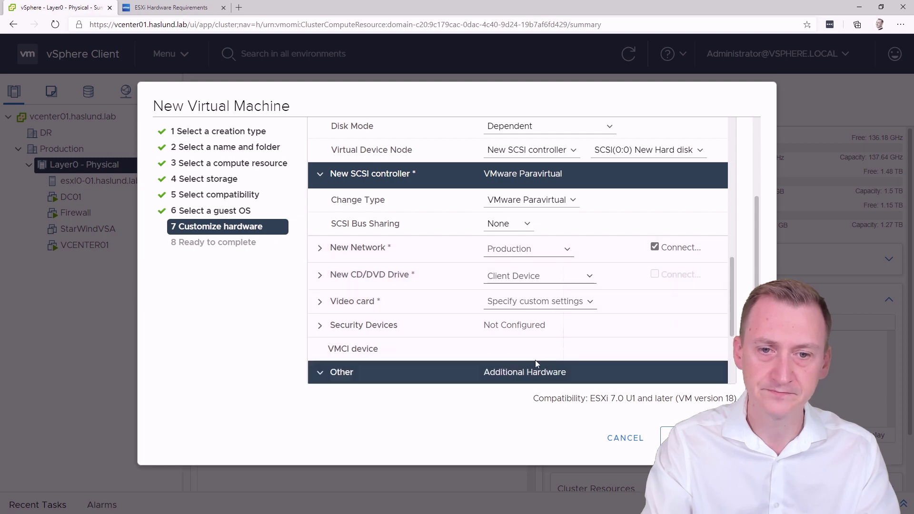
left_click_drag(737, 269, 748, 311)
Step: Finish creating the esxi1-202 VM, then launch its remote console from the Summary tab
left_click(695, 438)
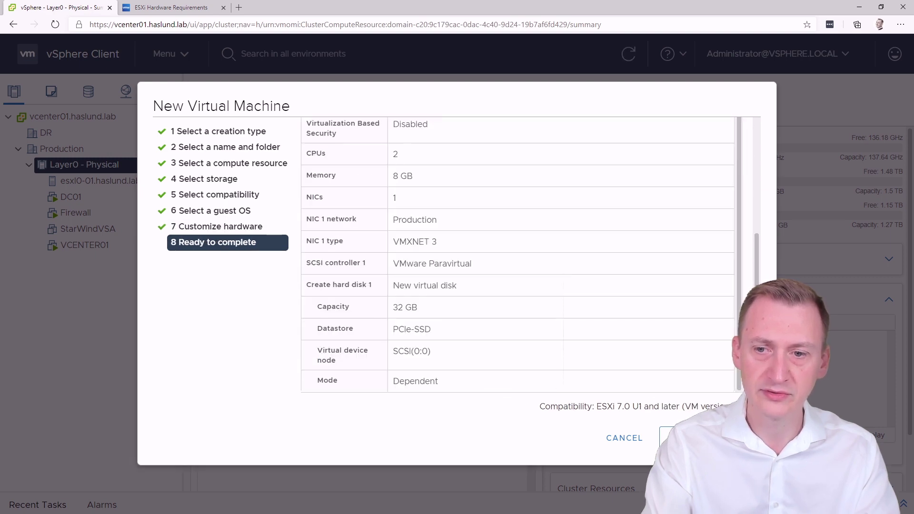
left_click(695, 438)
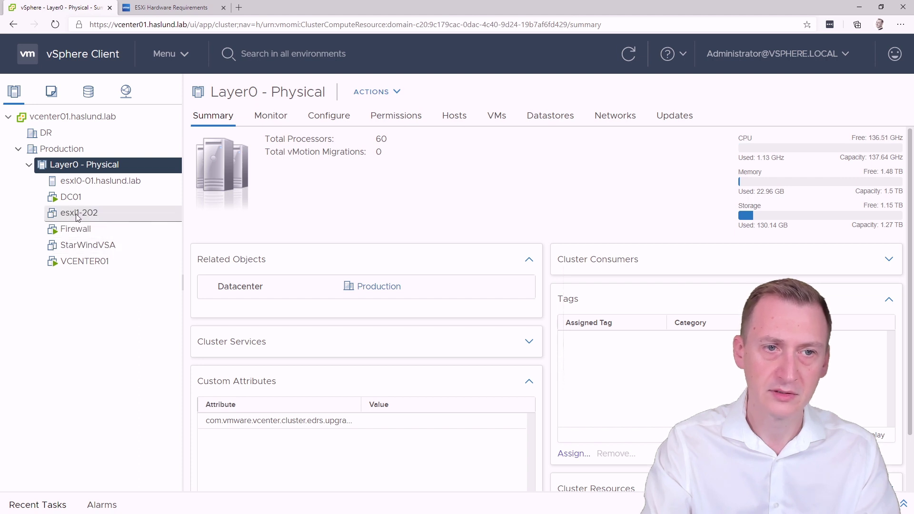
left_click(89, 215)
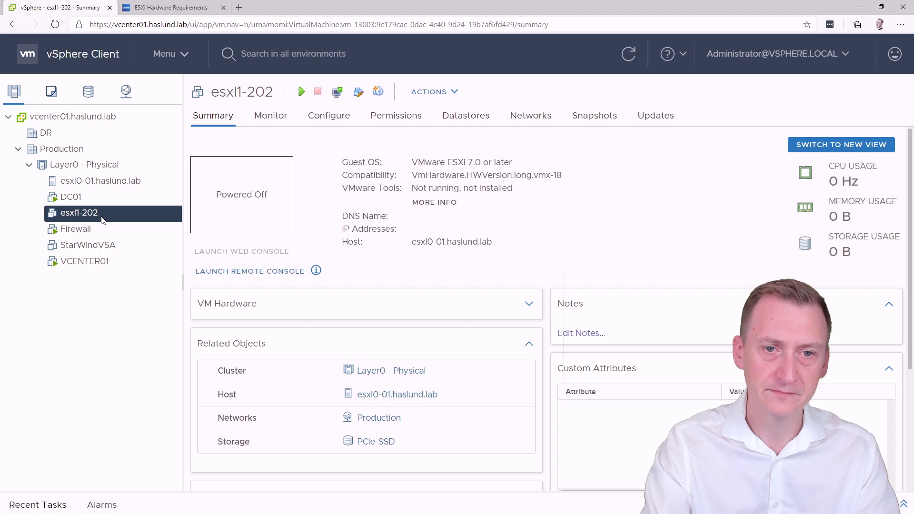
left_click(239, 272)
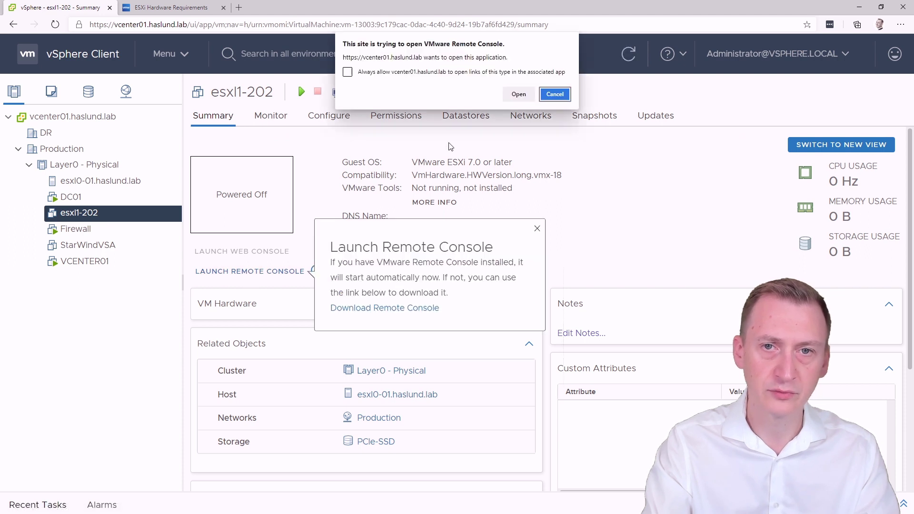
Step: Open VMware Remote Console and sign in with the vSphere administrator username and password
left_click(518, 94)
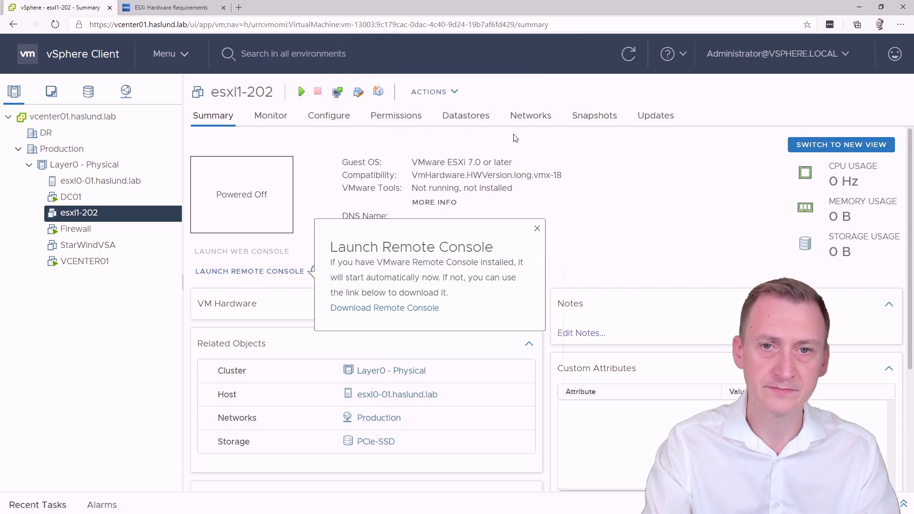
left_click(537, 229)
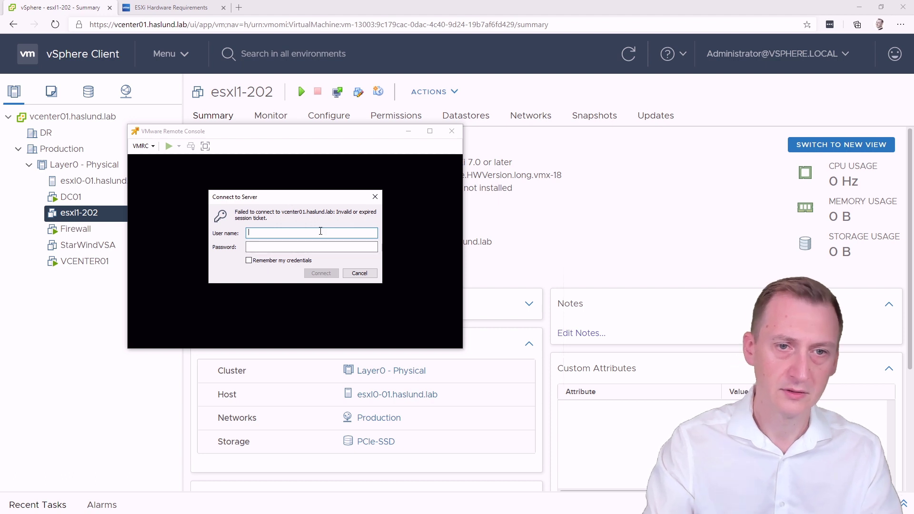
type("administra")
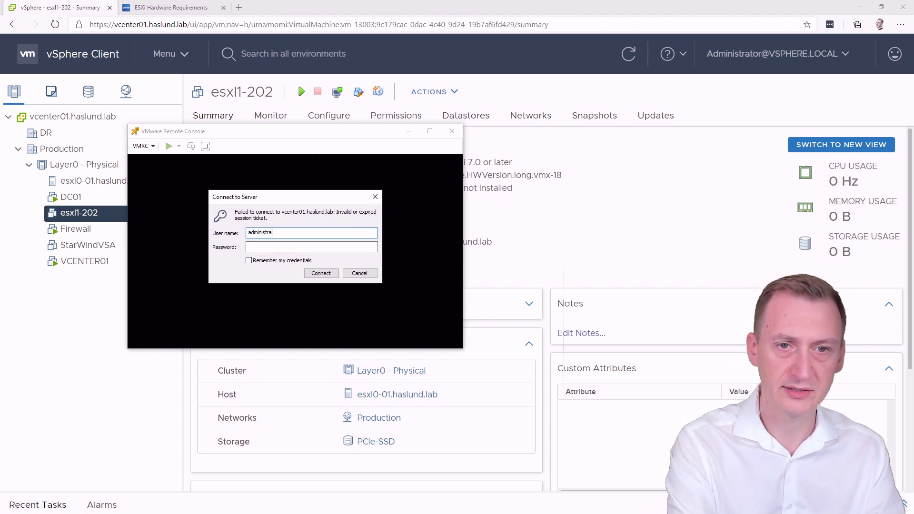
type("tor@vsphere.loc")
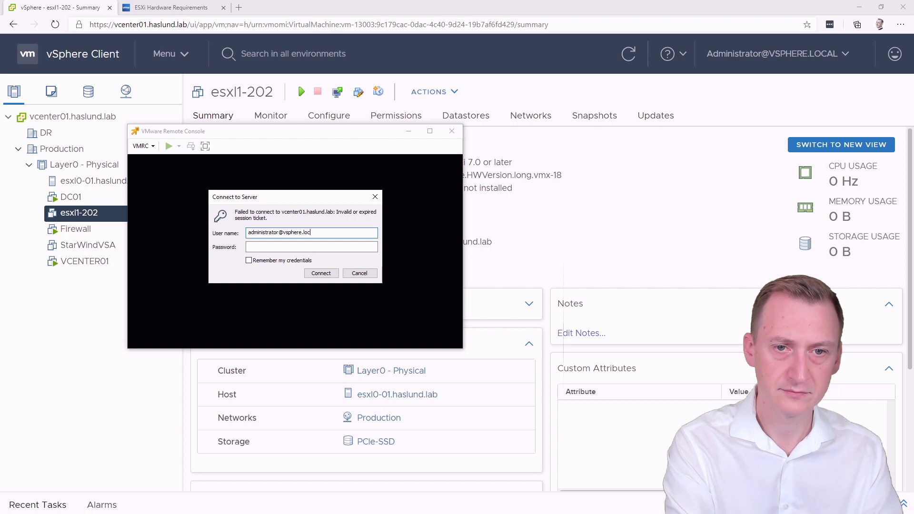
type("al")
key("Tab")
type("••••••••")
key("Return")
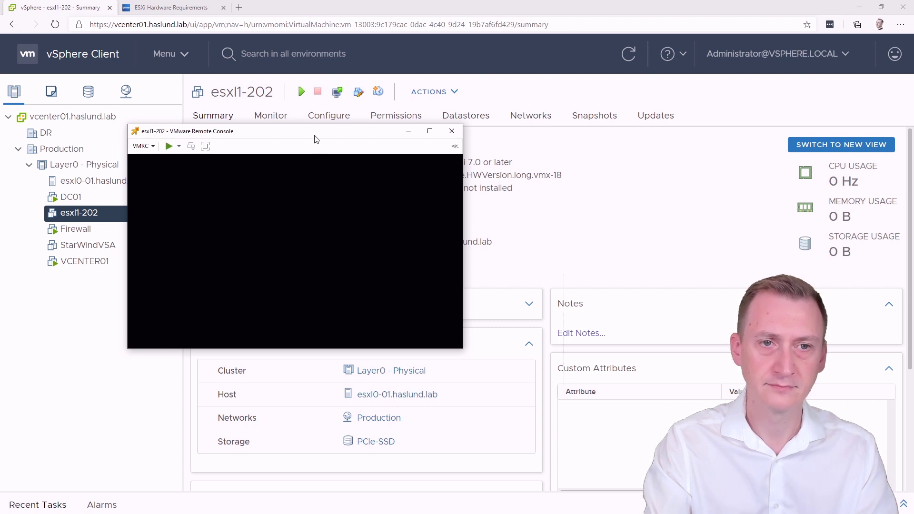
Step: Power on esxi1-202 from the console window and capture keyboard input into the VM
left_click_drag(314, 139, 425, 114)
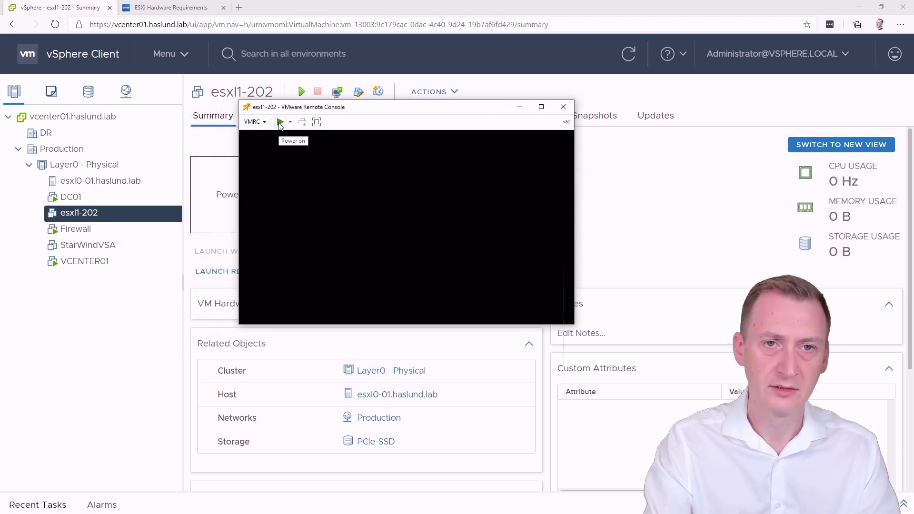
left_click(264, 123)
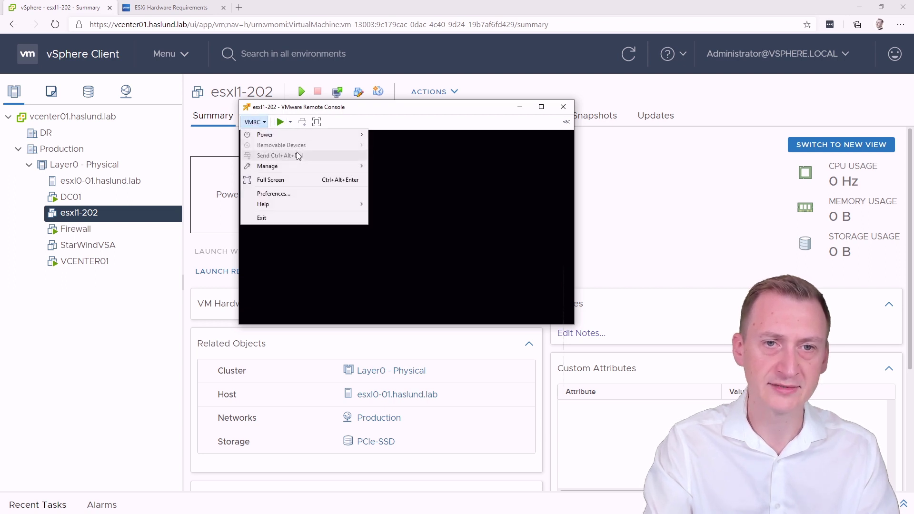
left_click(407, 121)
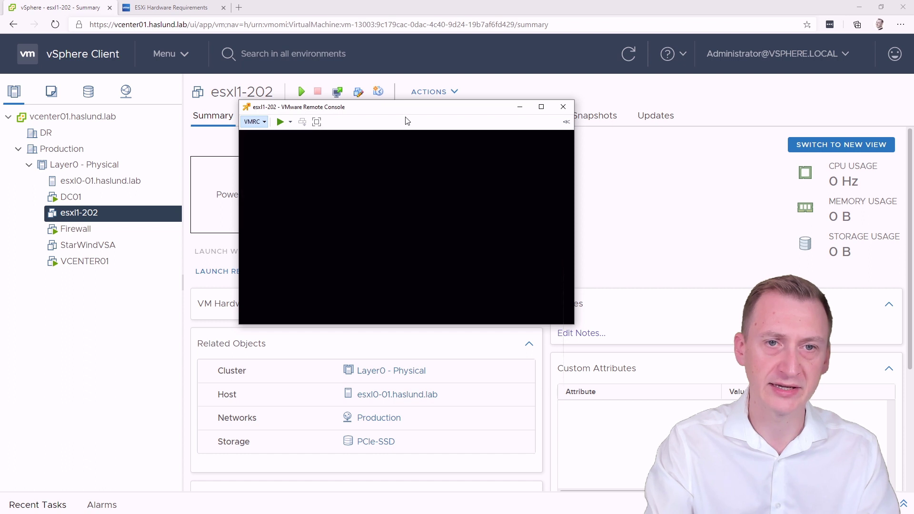
left_click(279, 122)
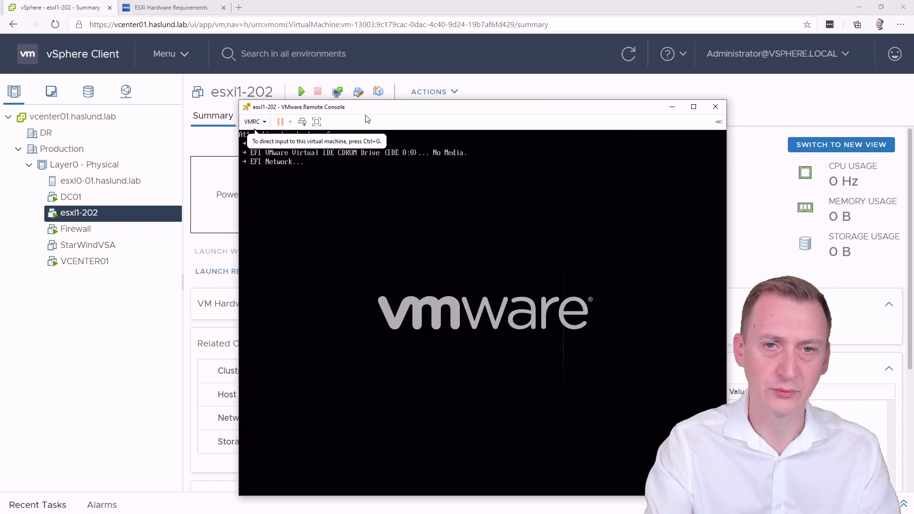
left_click_drag(367, 109, 304, 78)
left_click(322, 166)
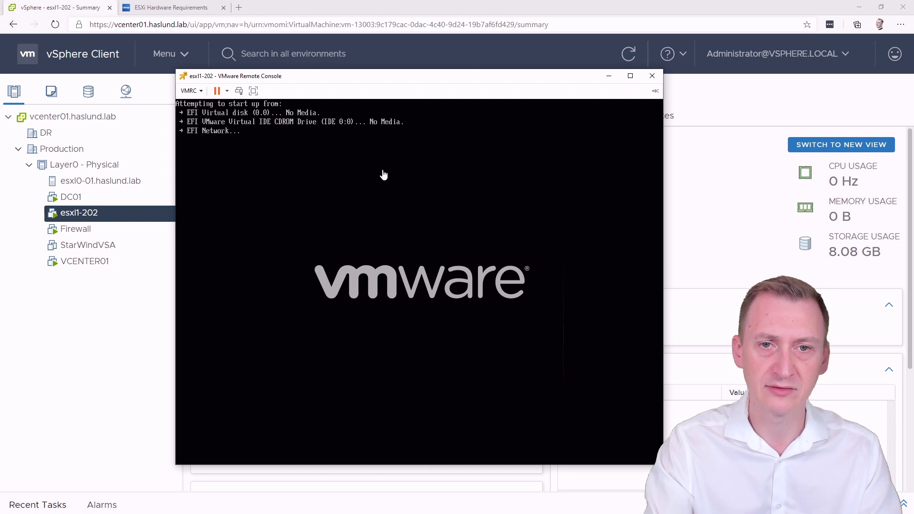
Step: Mount VMware-VMvisor-Installer-7.0U1-16850804.x86_64.iso from Downloads on CD/DVD drive 1 and reboot into it
left_click(199, 91)
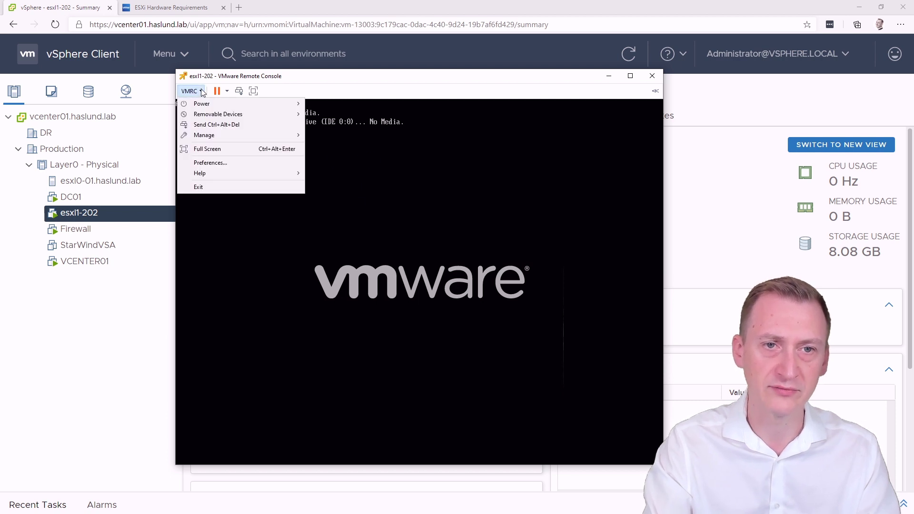
mouse_move(212, 119)
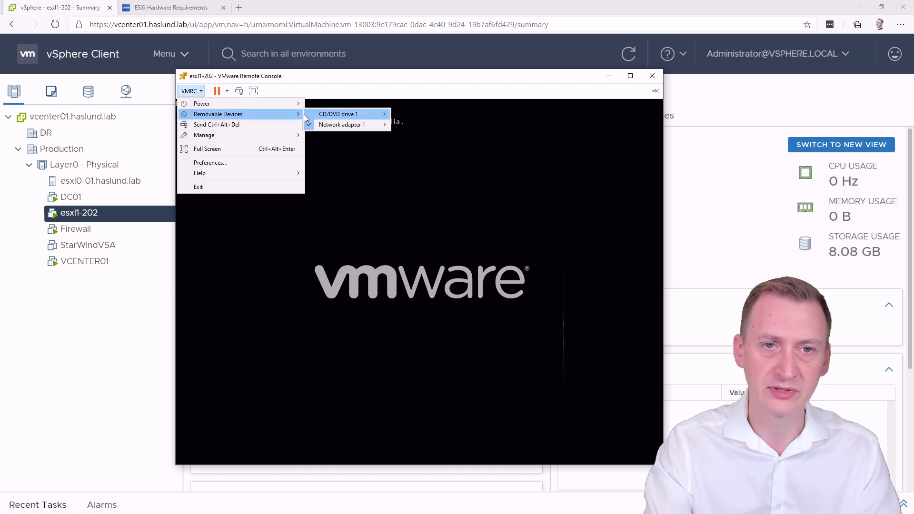
mouse_move(378, 112)
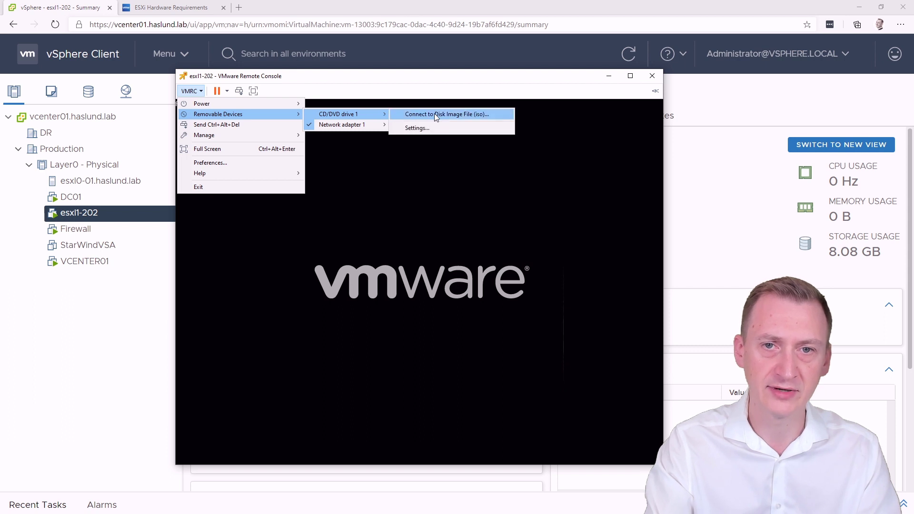
left_click(434, 113)
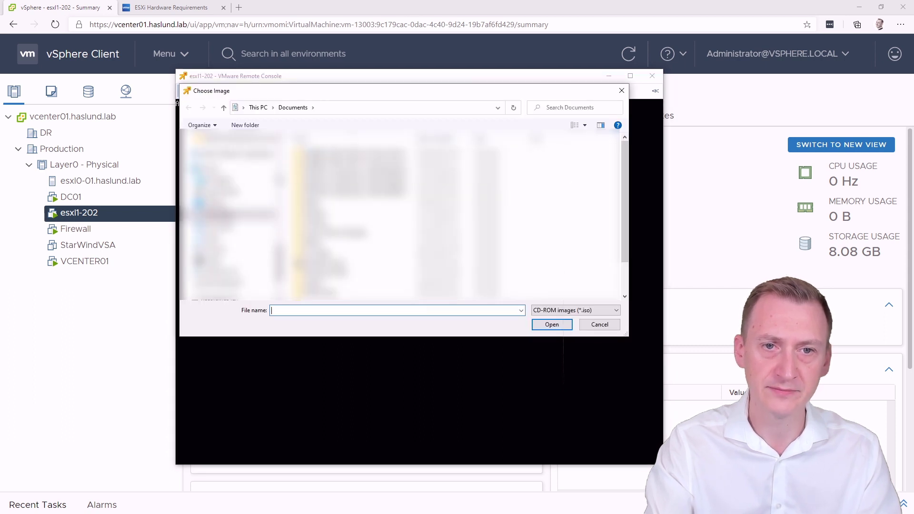
left_click(219, 171)
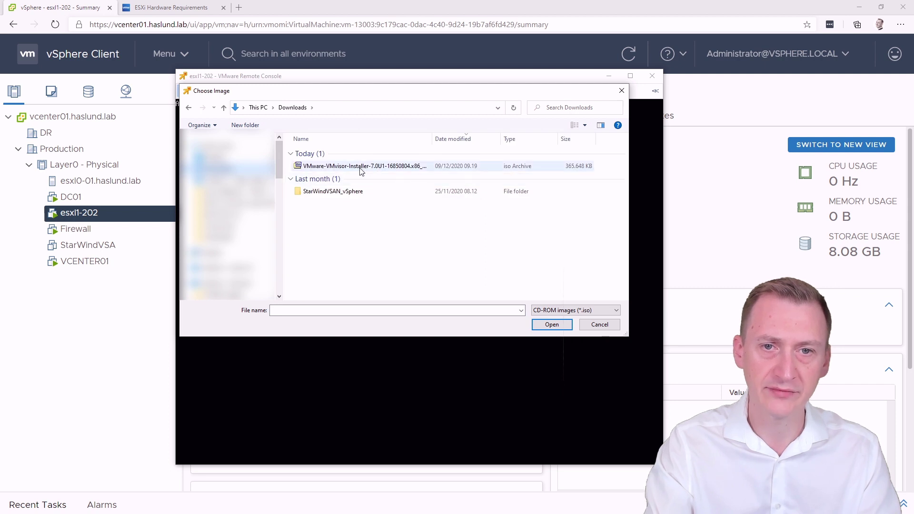
left_click(336, 168)
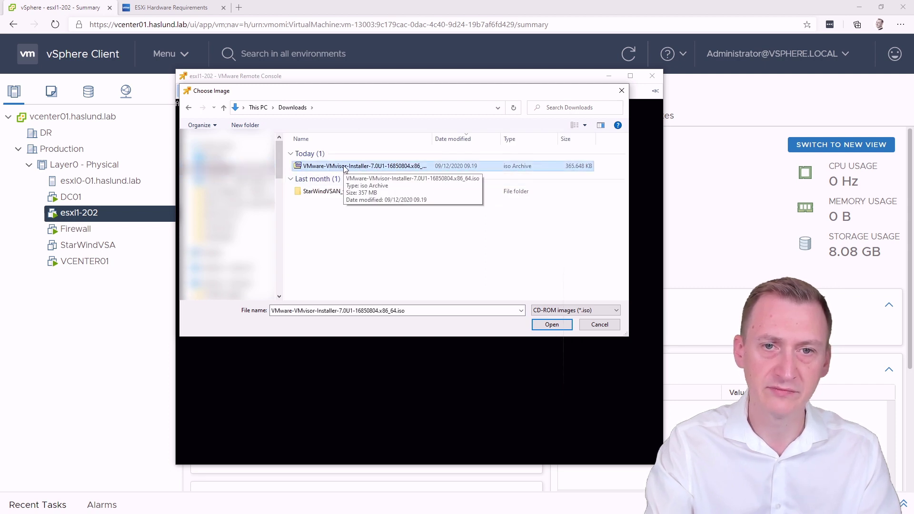
double_click(340, 170)
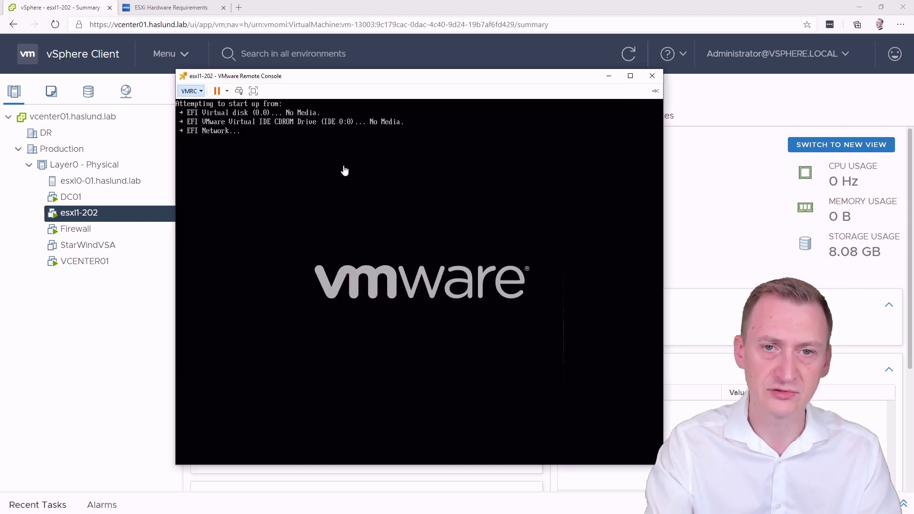
left_click(240, 91)
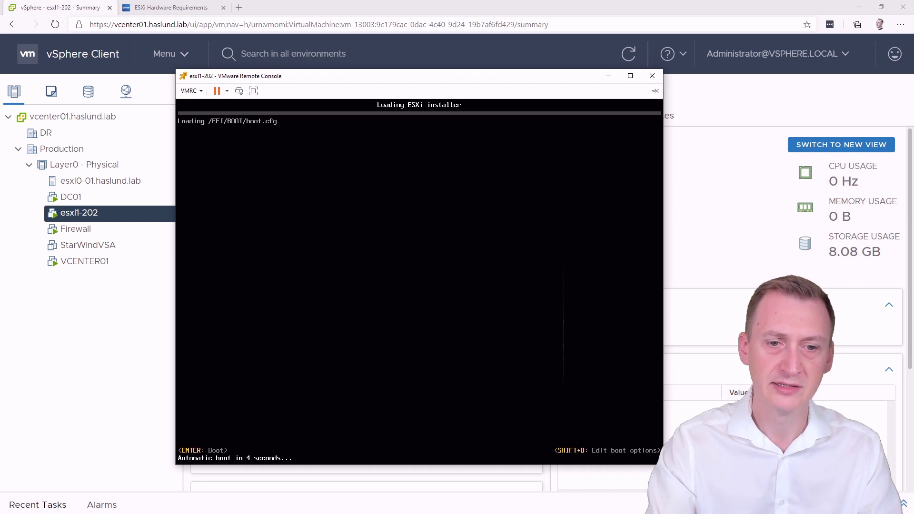
key("Return")
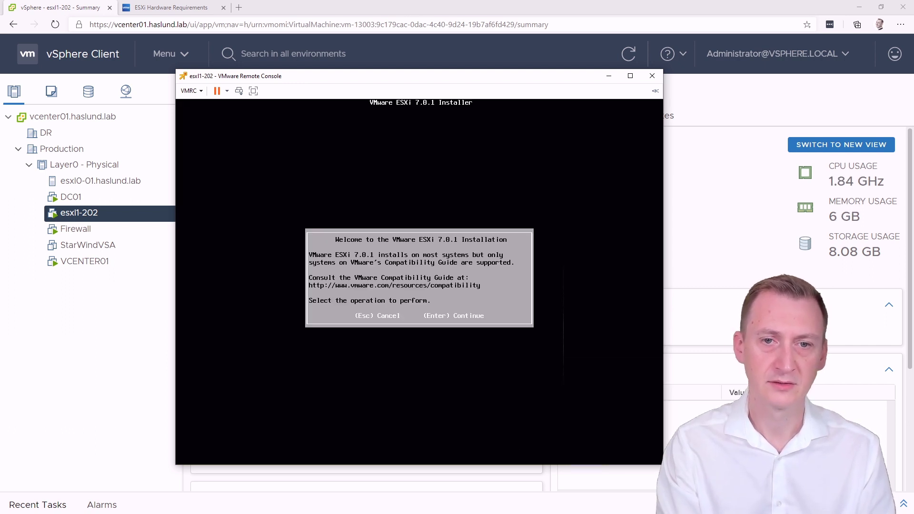
Step: Accept the EULA, install to the 32 GB virtual disk and keep US Default keyboard
key("Return")
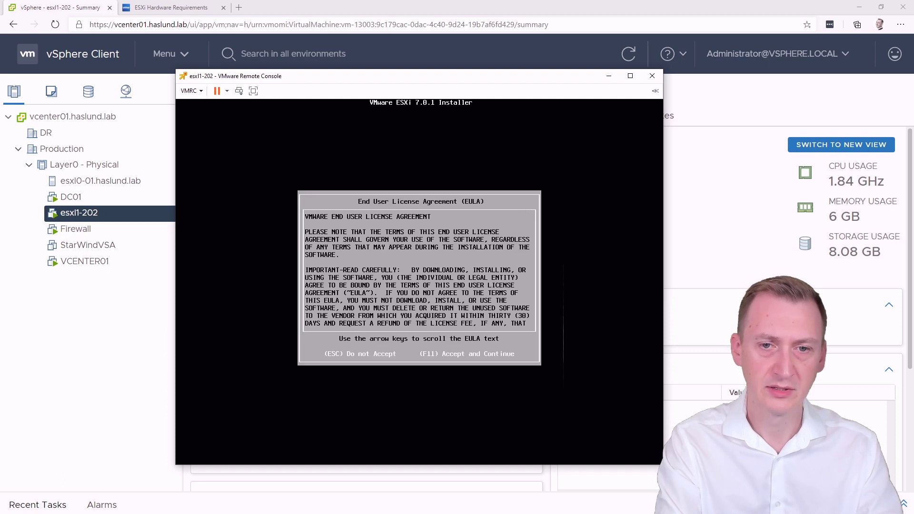
key("F11")
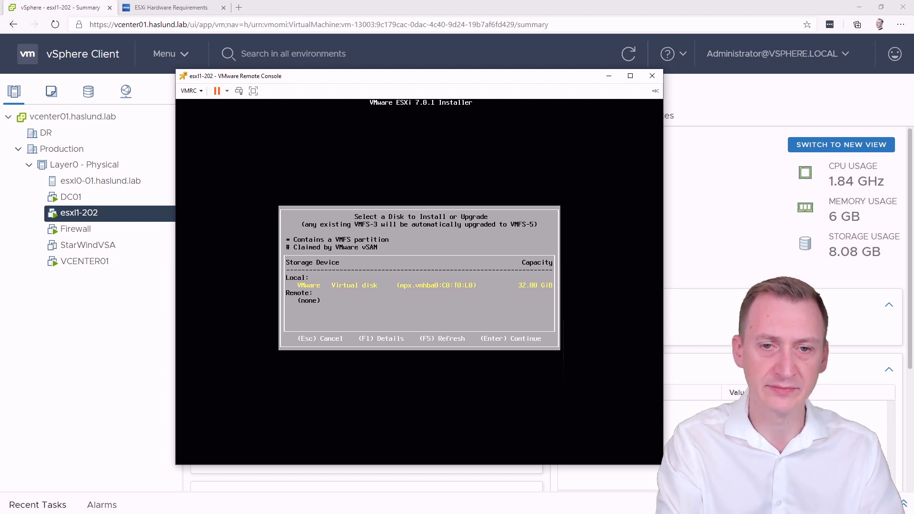
key("Return")
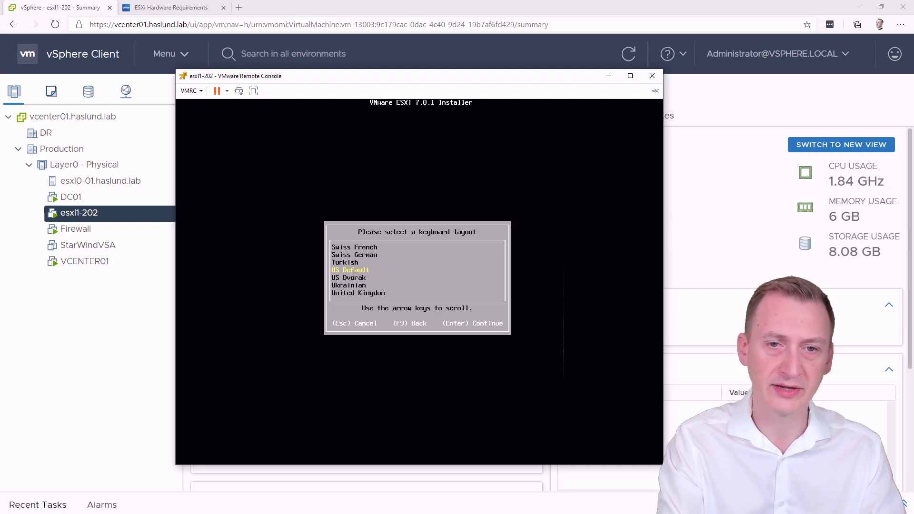
key("Return")
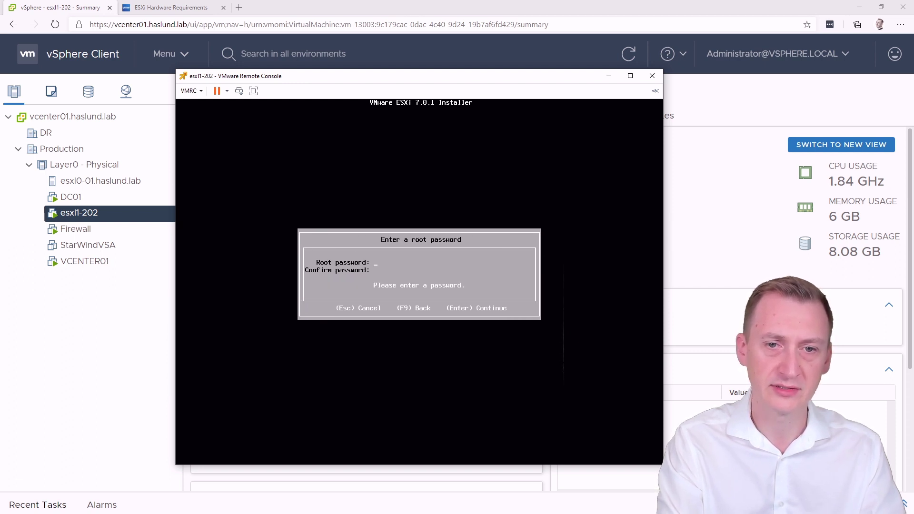
Step: Enter and confirm the root password, then start the ESXi installation
type("****")
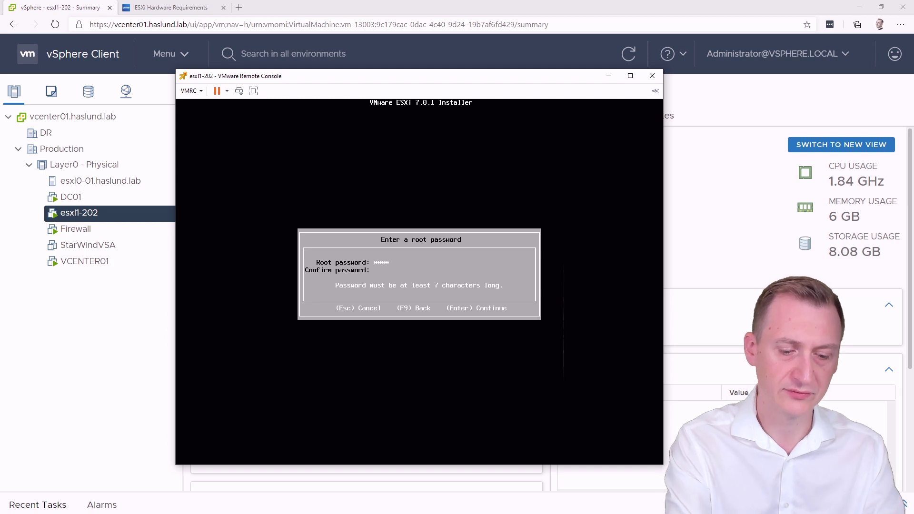
type("****")
key("Tab")
type("***")
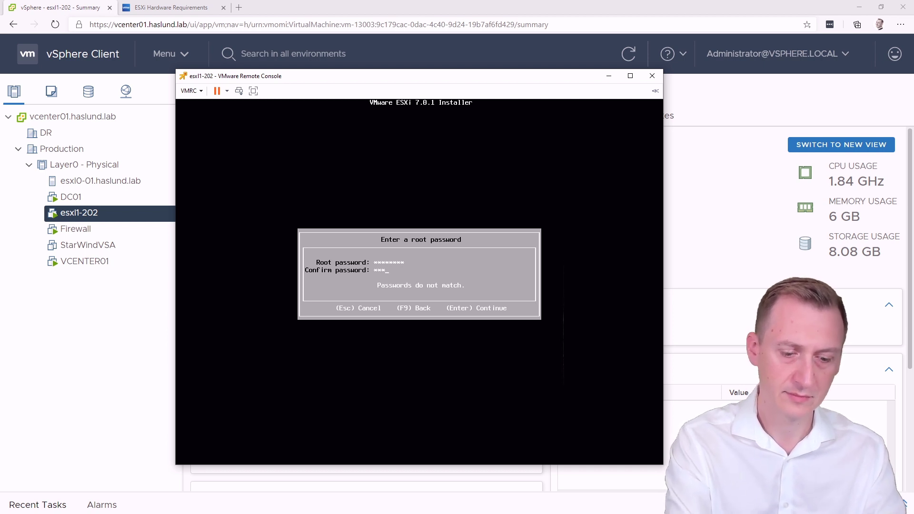
type("*****")
key("Return")
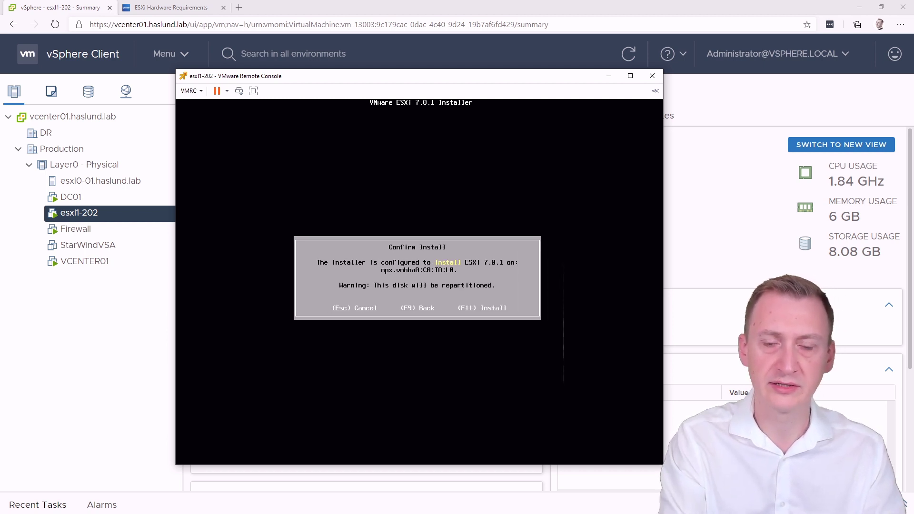
key("F11")
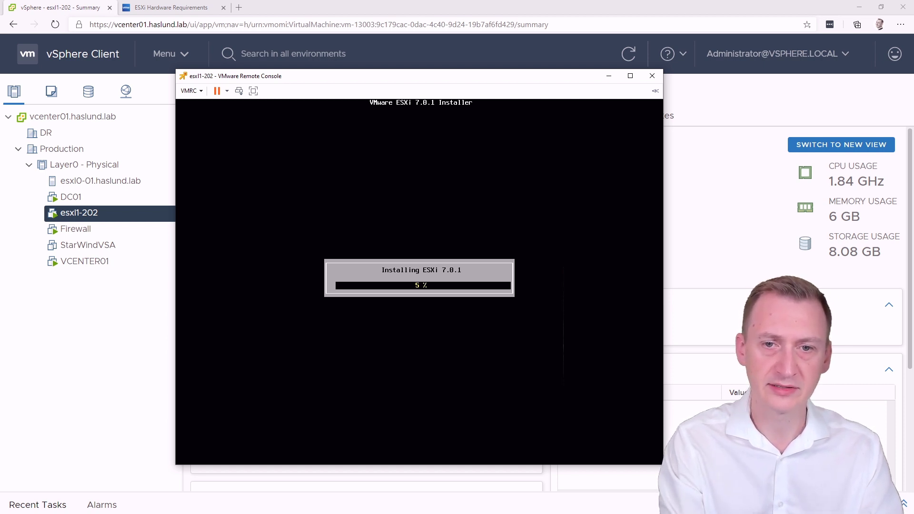
Step: Start a new VM on esxl0-01 named esxl1-203 in the Production datacenter
left_click(426, 11)
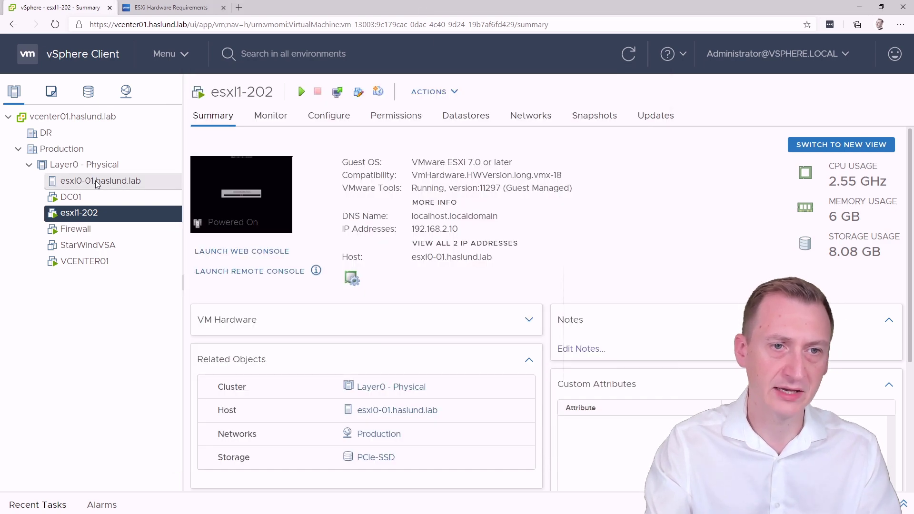
right_click(98, 184)
left_click(143, 64)
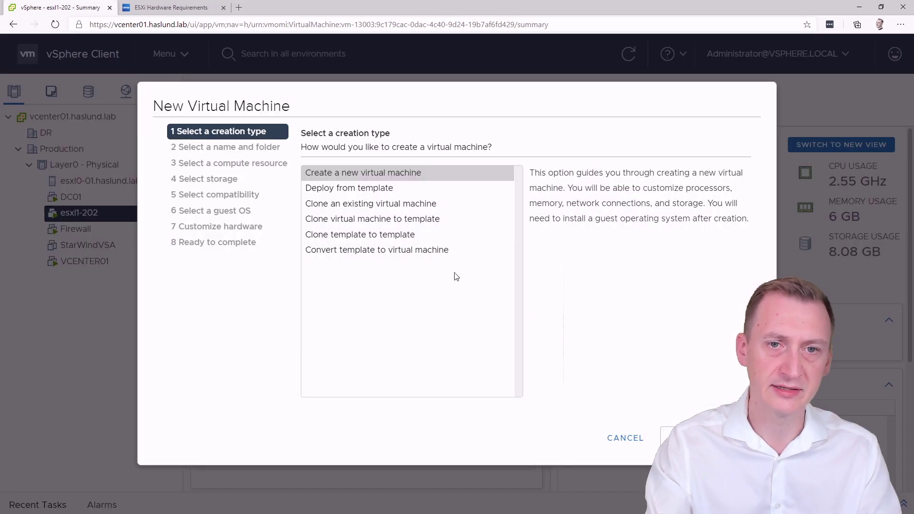
left_click(686, 438)
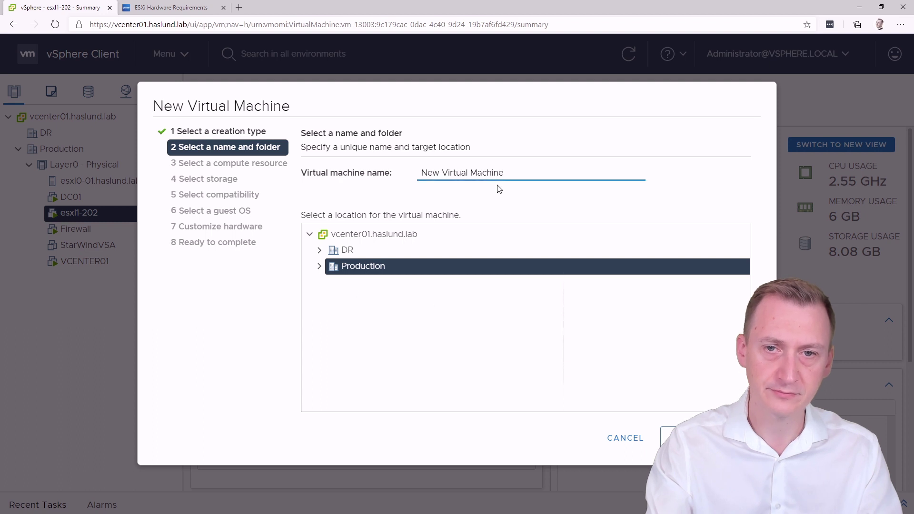
key("ctrl+a")
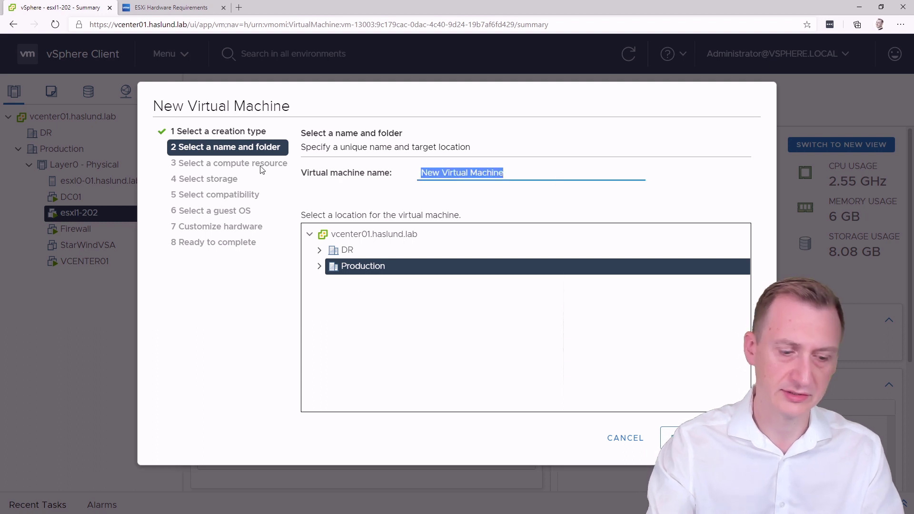
type("esxl1")
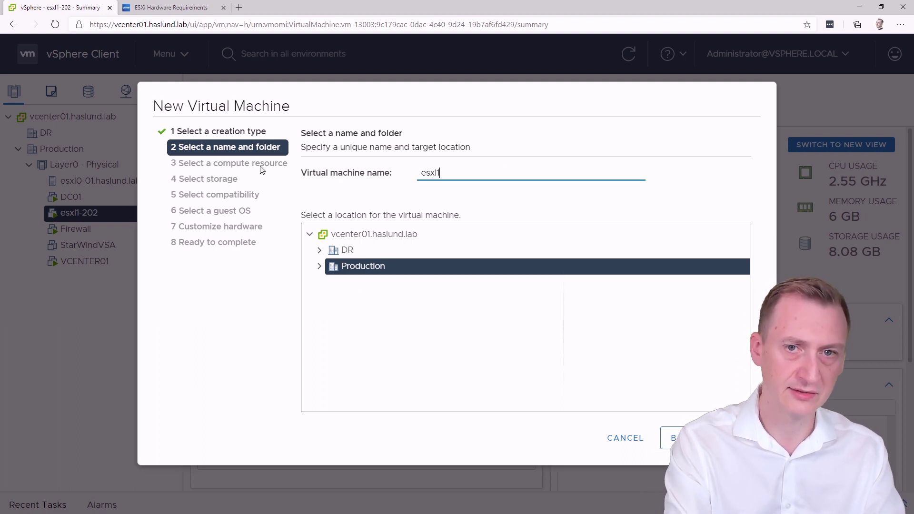
type("-203")
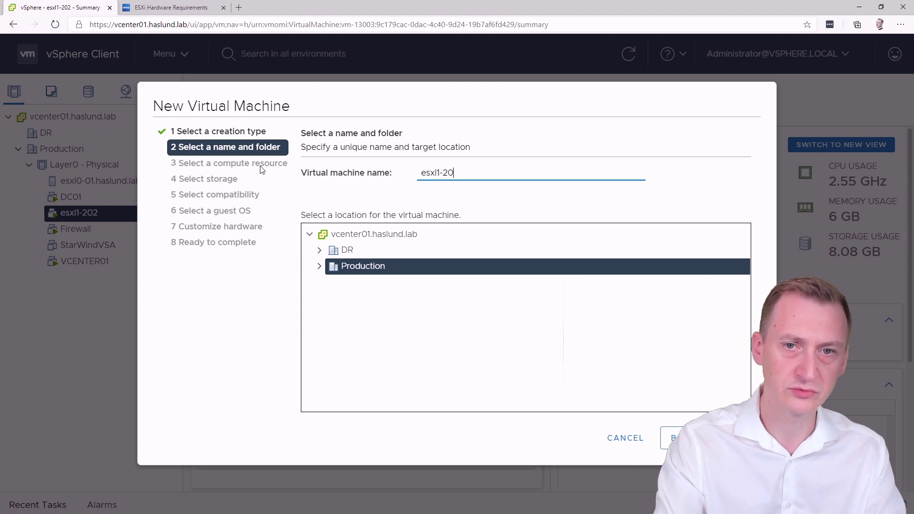
left_click(320, 267)
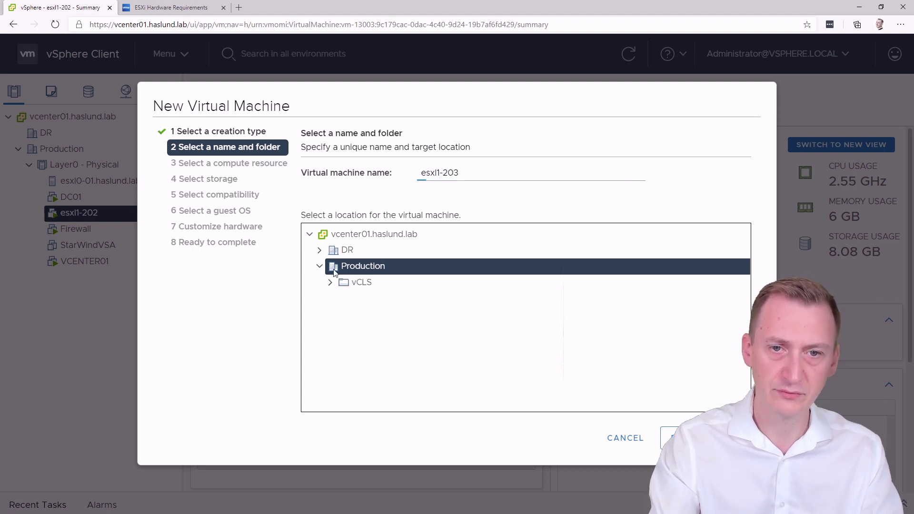
left_click(685, 438)
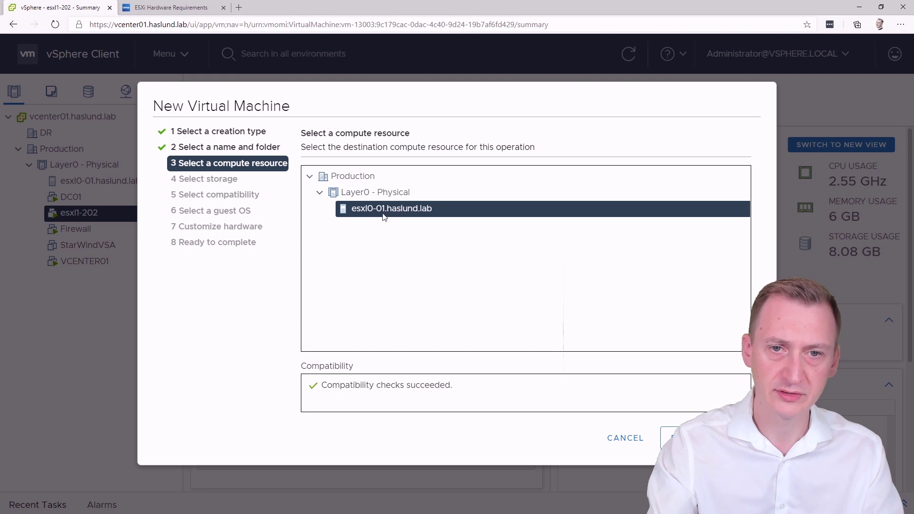
left_click(685, 438)
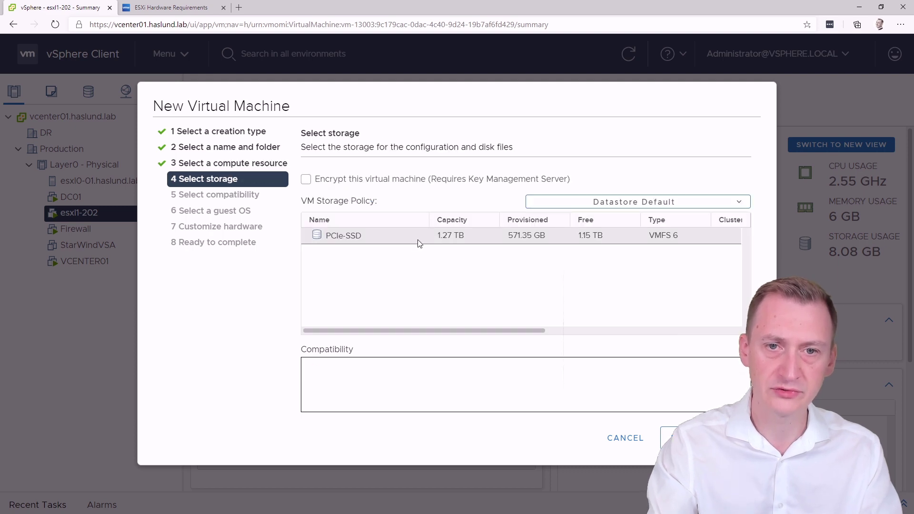
Step: Store it on the PCIe-SSD datastore with guest OS Other / VMware ESXi 7.0 or later
left_click(415, 239)
left_click(686, 438)
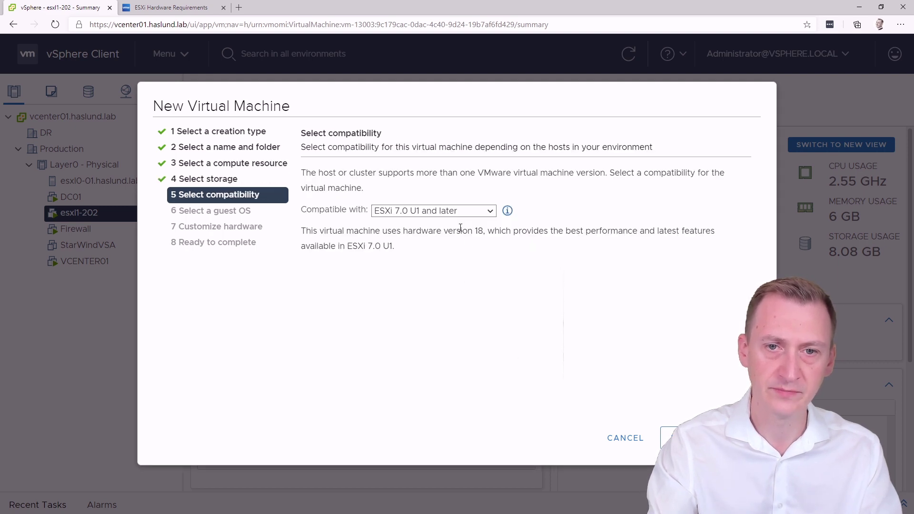
left_click(685, 438)
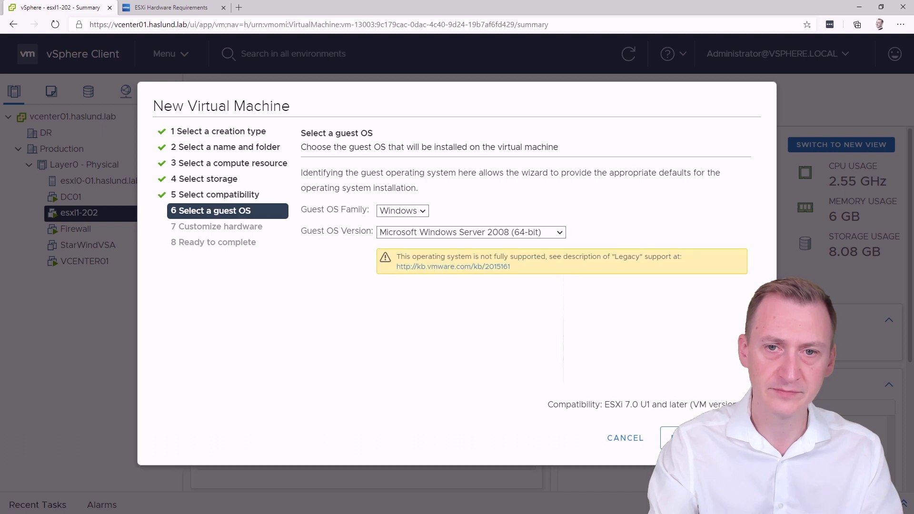
left_click(414, 214)
left_click(401, 248)
left_click(504, 233)
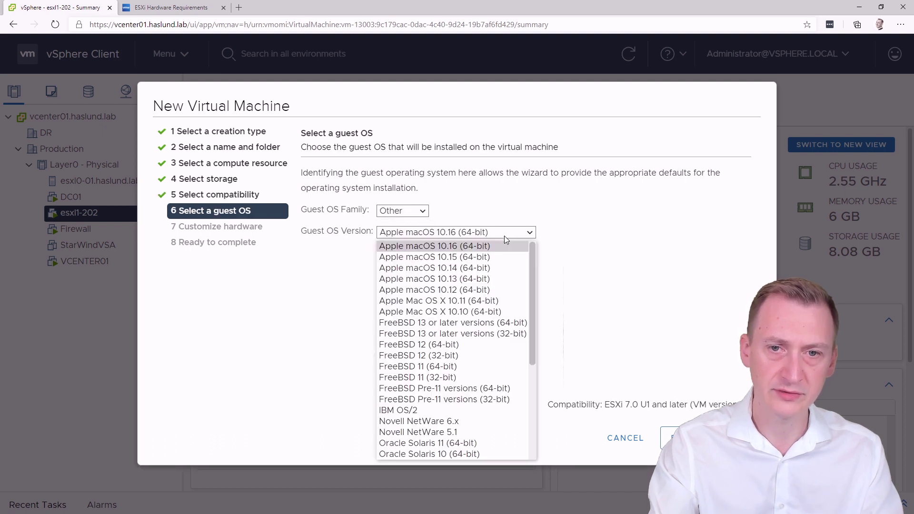
scroll(484, 339, "down", 5)
scroll(484, 339, "down", 2)
left_click(476, 419)
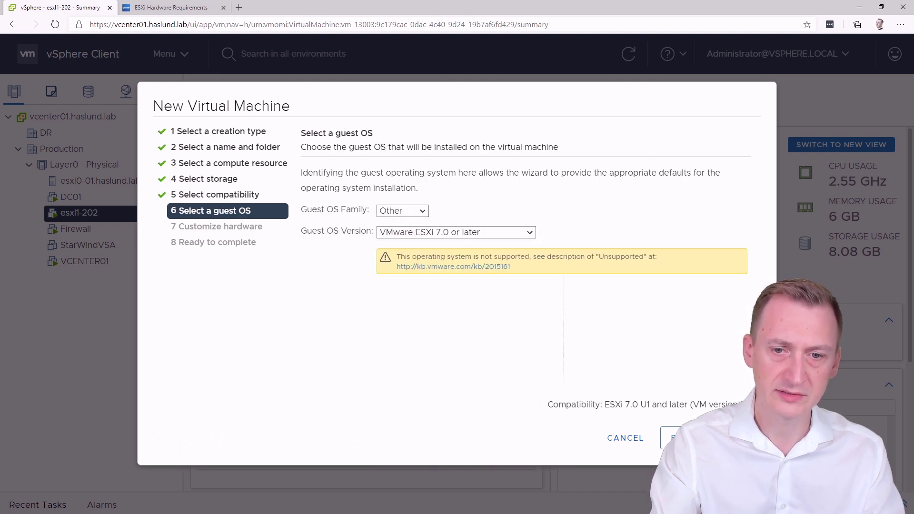
left_click(686, 438)
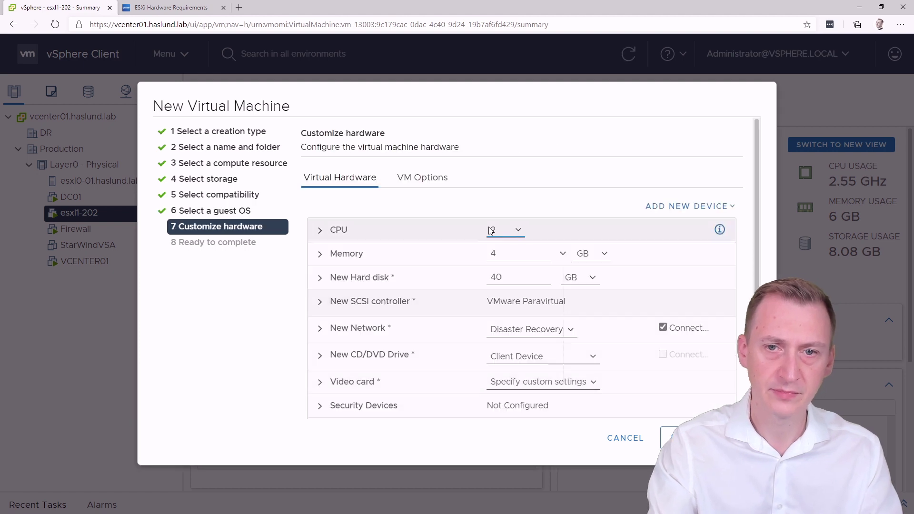
Step: Give the VM 8 GB memory and a 32 GB thin-provisioned hard disk
double_click(509, 257)
type("8")
key("Tab")
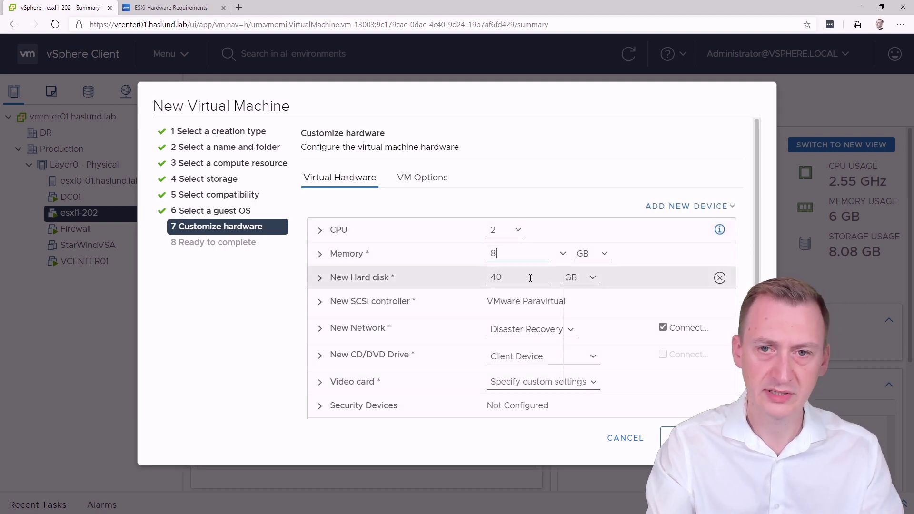
type("32")
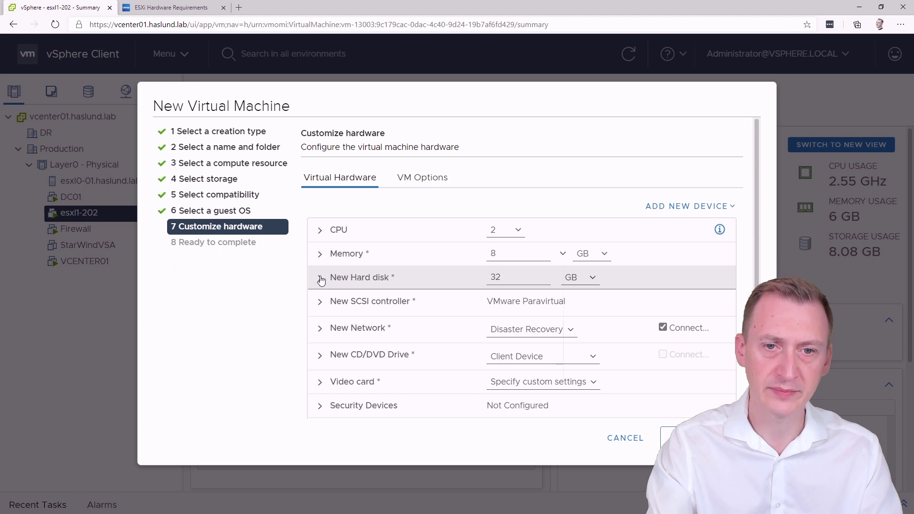
left_click(320, 277)
left_click(552, 348)
left_click(547, 376)
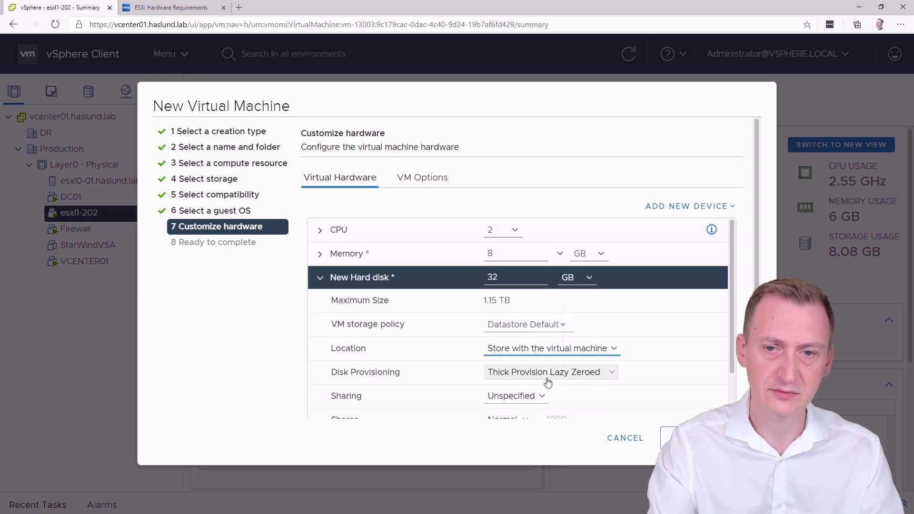
left_click(546, 372)
left_click(542, 410)
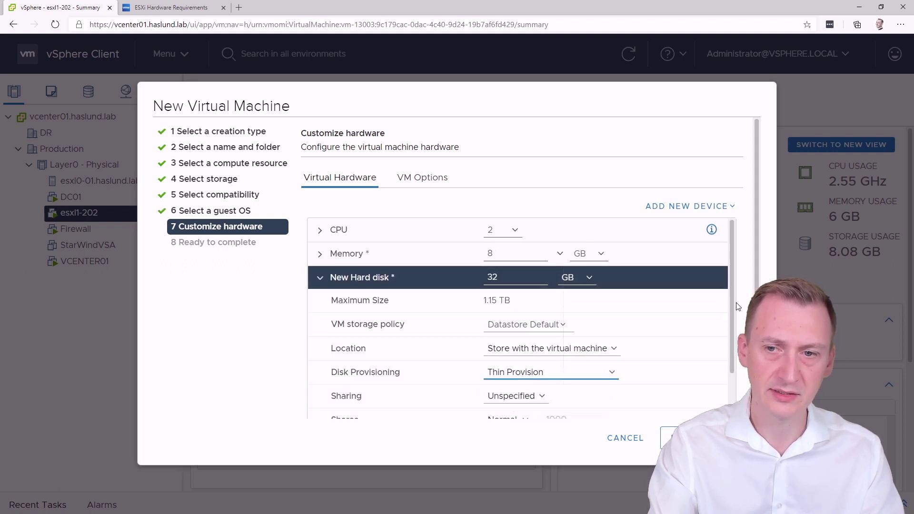
scroll(733, 338, "down", 1)
left_click_drag(732, 338, 731, 415)
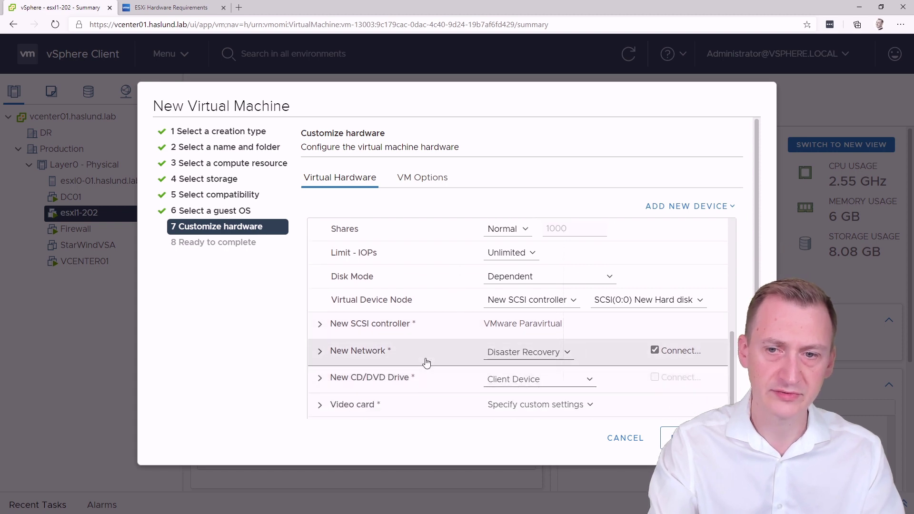
scroll(540, 281, "down", 2)
Step: Connect the network adapter to the Production network and finish creating the VM
left_click(533, 249)
left_click(534, 271)
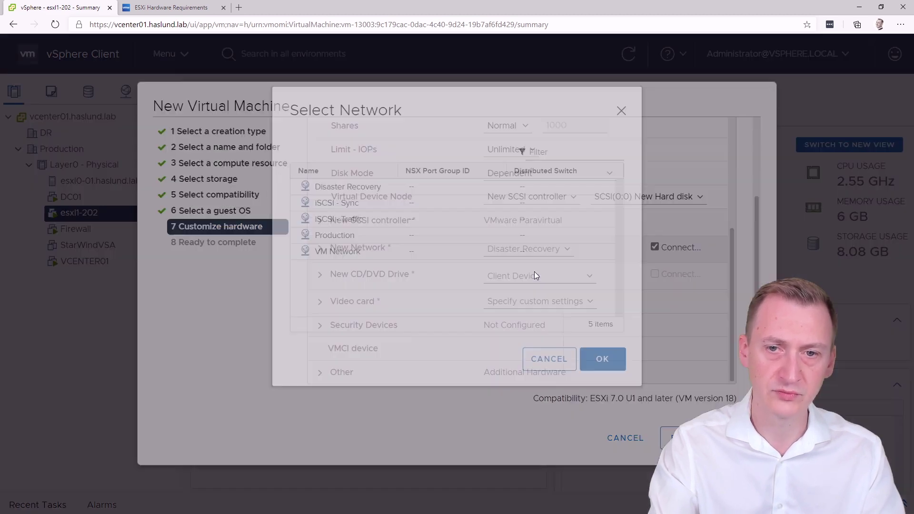
left_click(353, 273)
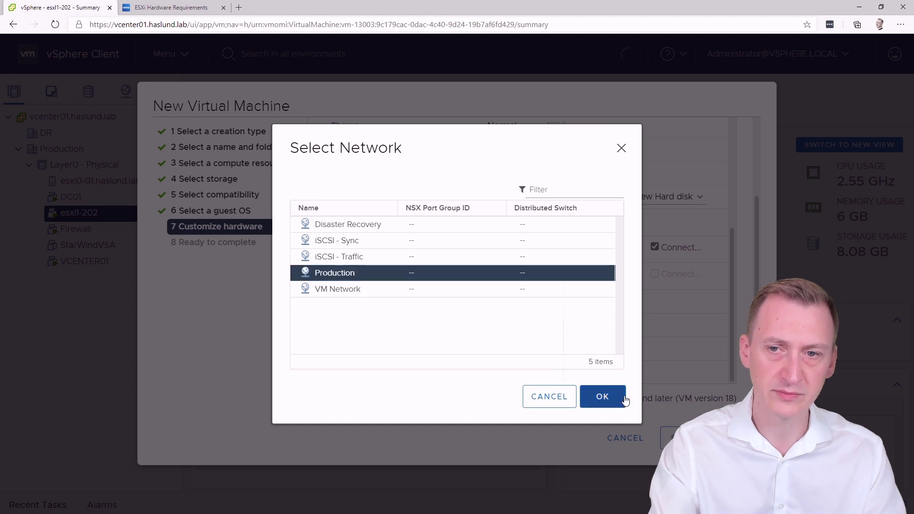
left_click(603, 397)
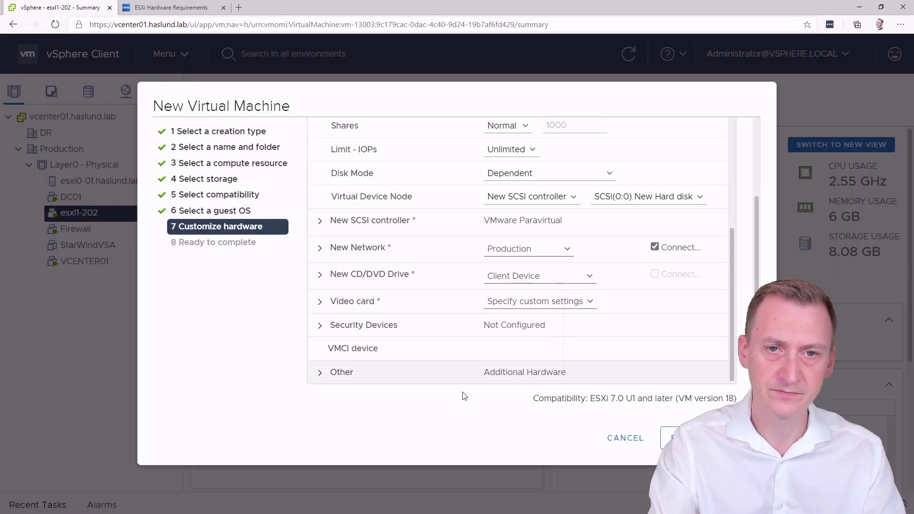
left_click(676, 438)
left_click(676, 438)
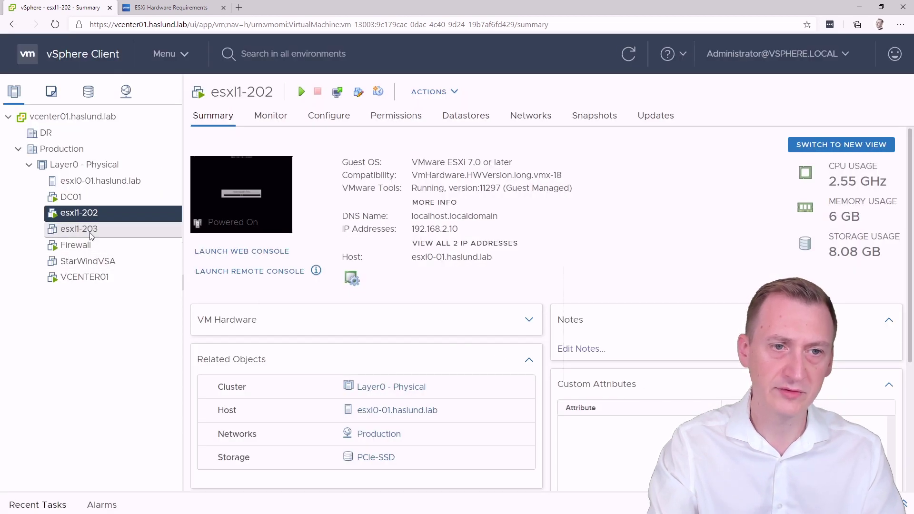
Step: Open esxl1-203's settings and expand Boot Options under VM Options
right_click(90, 229)
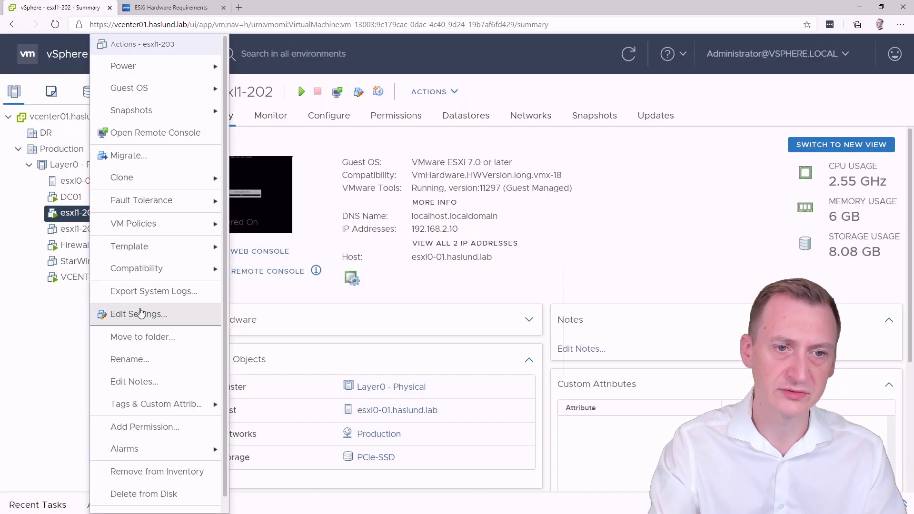
left_click(139, 312)
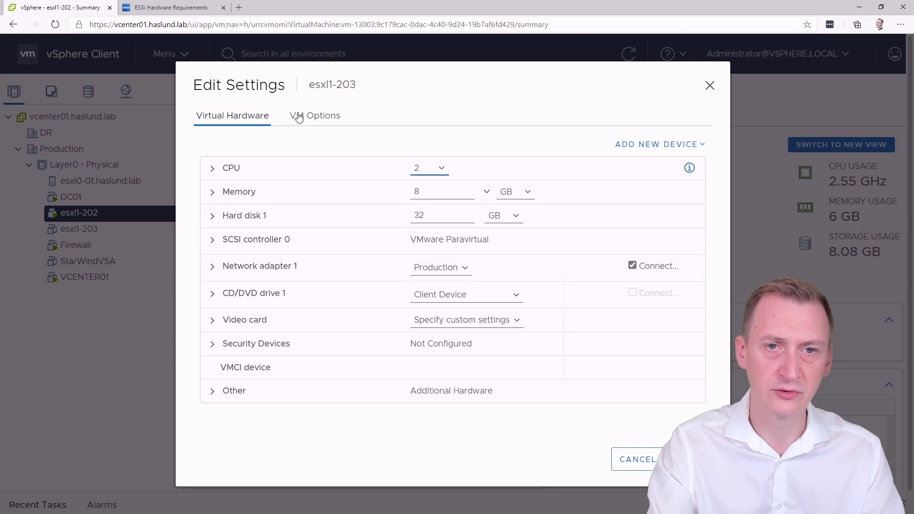
left_click(298, 117)
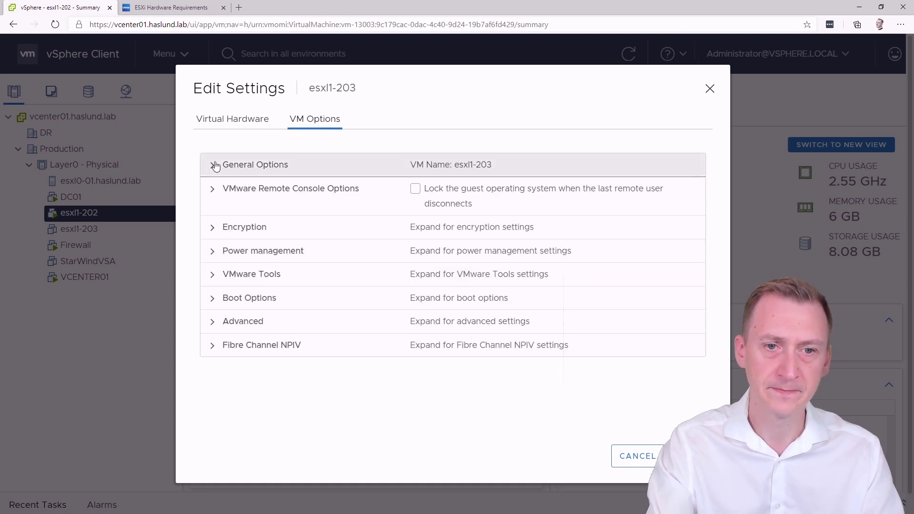
left_click(213, 165)
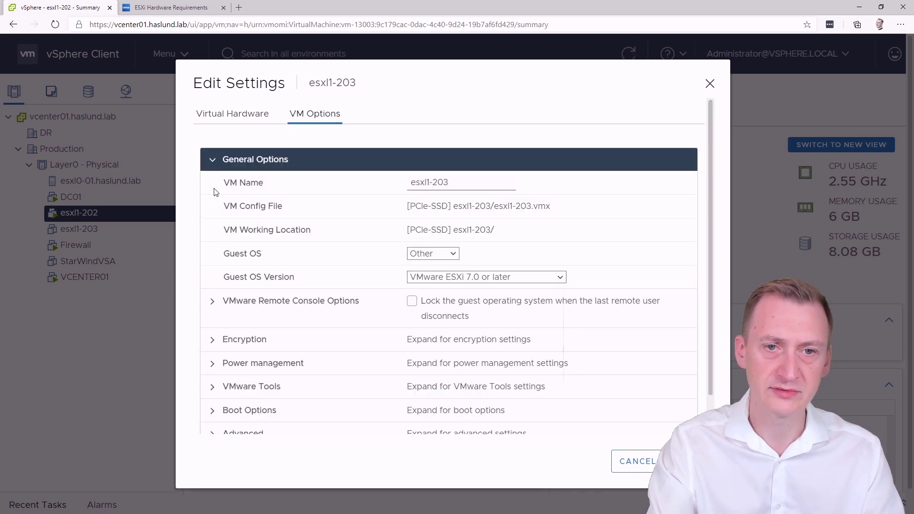
left_click(212, 162)
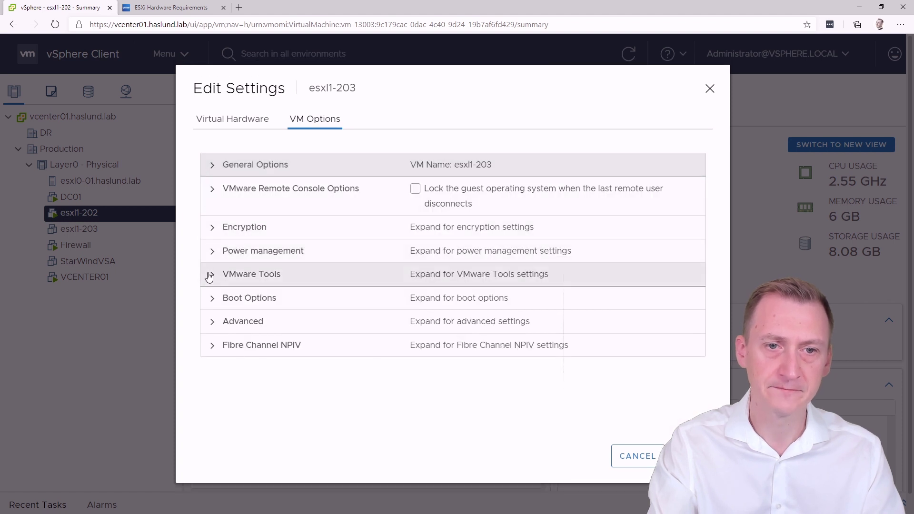
left_click(210, 300)
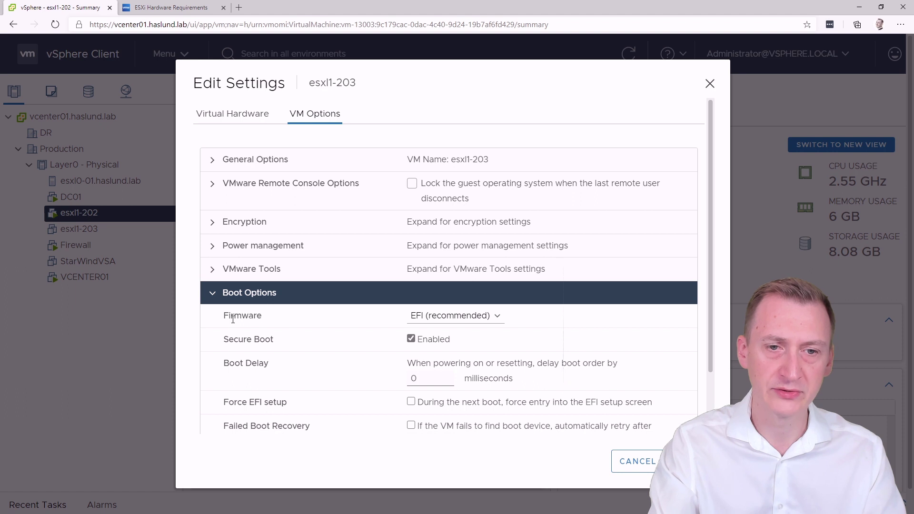
Step: Verify firmware is EFI (recommended) with Secure Boot enabled, then cancel without changes
left_click(476, 319)
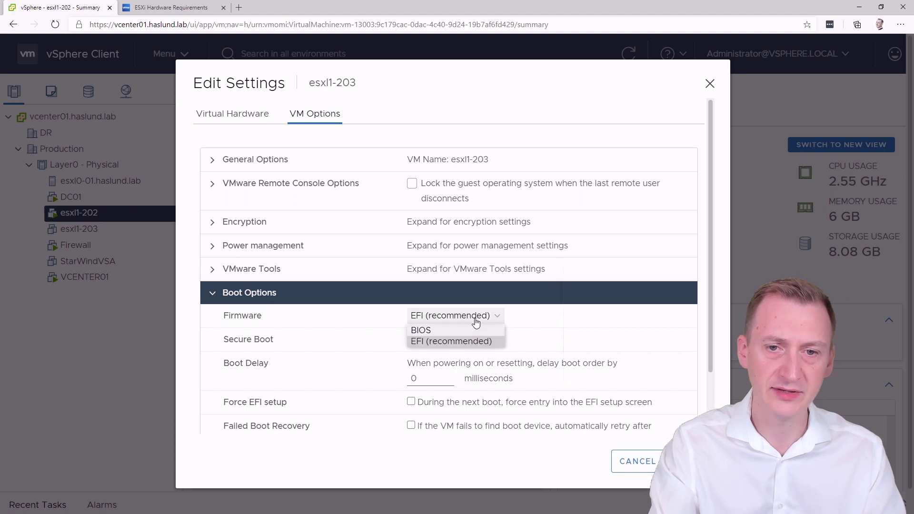
left_click(451, 341)
triple_click(237, 340)
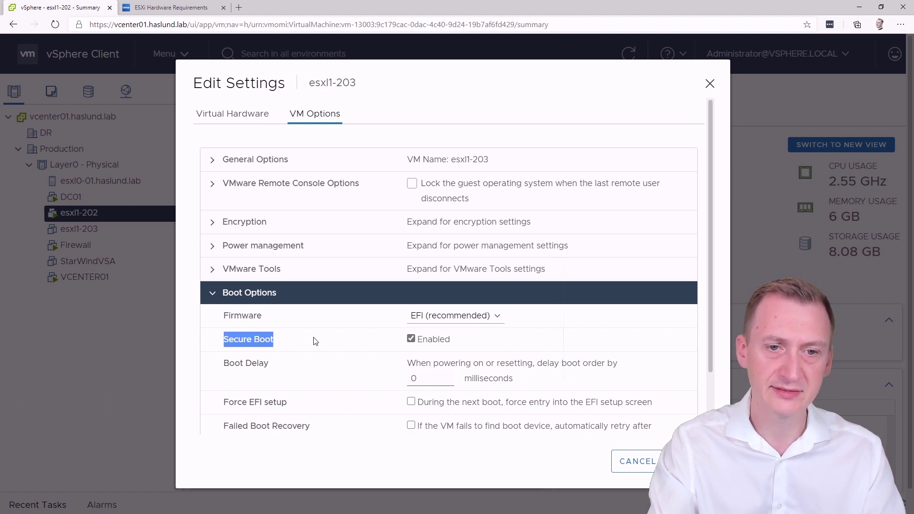
left_click(454, 343)
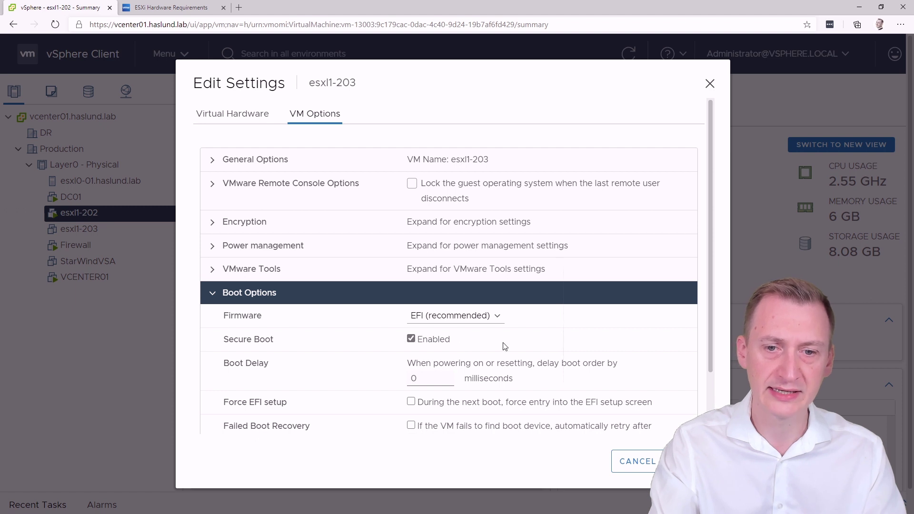
left_click_drag(709, 275, 710, 331)
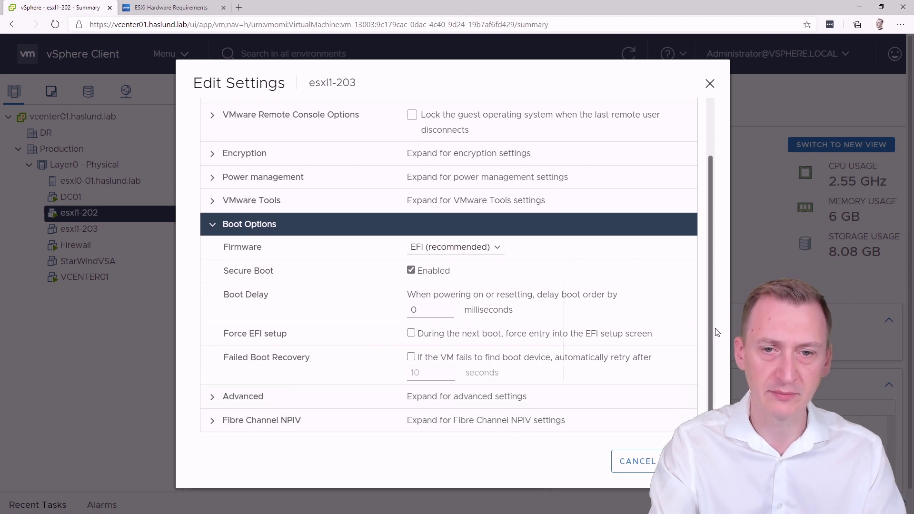
left_click_drag(275, 272, 222, 271)
left_click(269, 274)
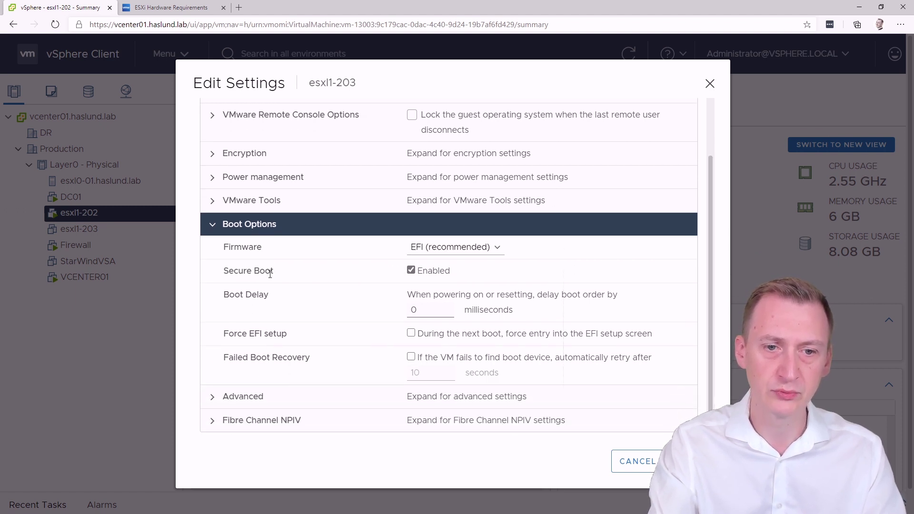
left_click(633, 460)
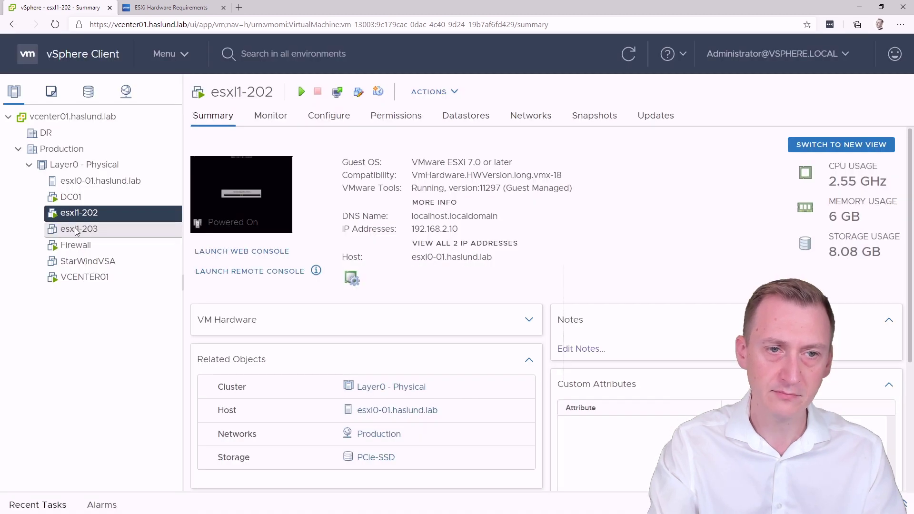
Step: Open a remote console for esxl1-203 and power the VM on
right_click(77, 228)
left_click(162, 133)
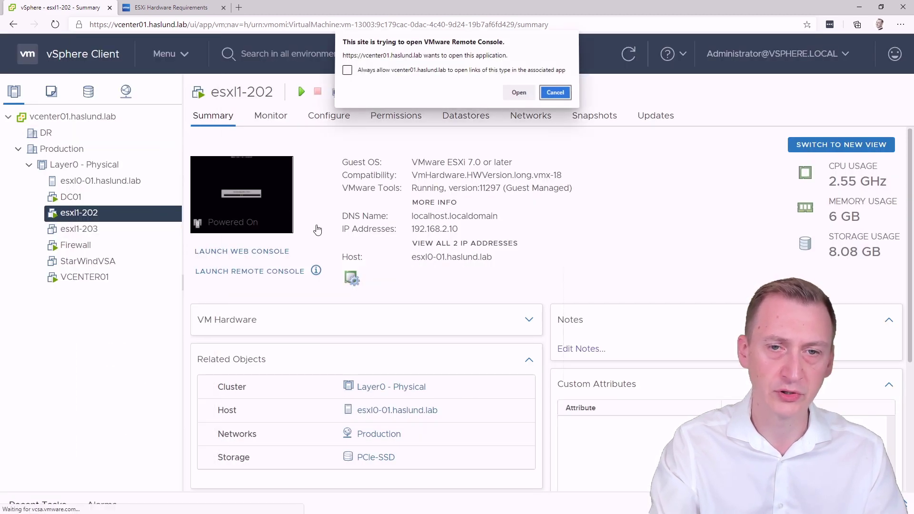
left_click(506, 98)
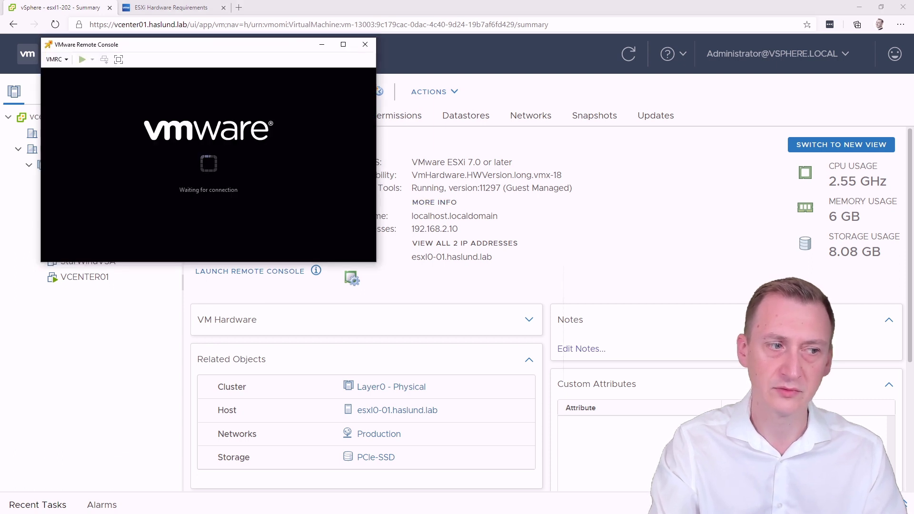
left_click_drag(156, 46, 320, 74)
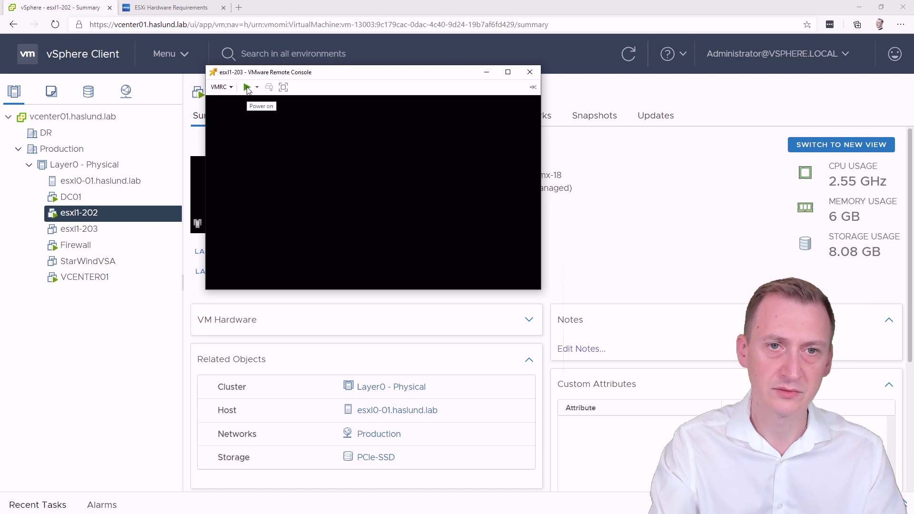
left_click(246, 87)
Step: Attach the VMware ESXi installer ISO to esxl1-203's CD/DVD drive 1
left_click(230, 88)
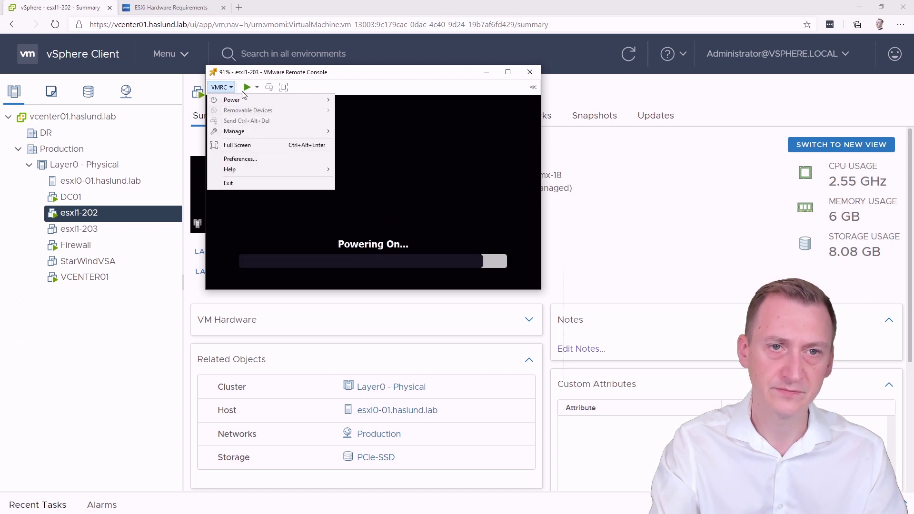
left_click(223, 87)
mouse_move(266, 110)
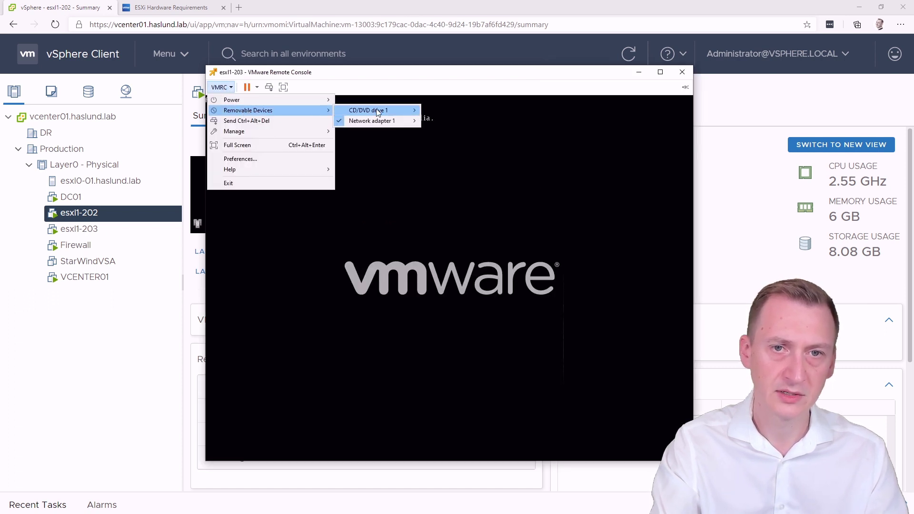
mouse_move(379, 111)
left_click(465, 112)
double_click(414, 161)
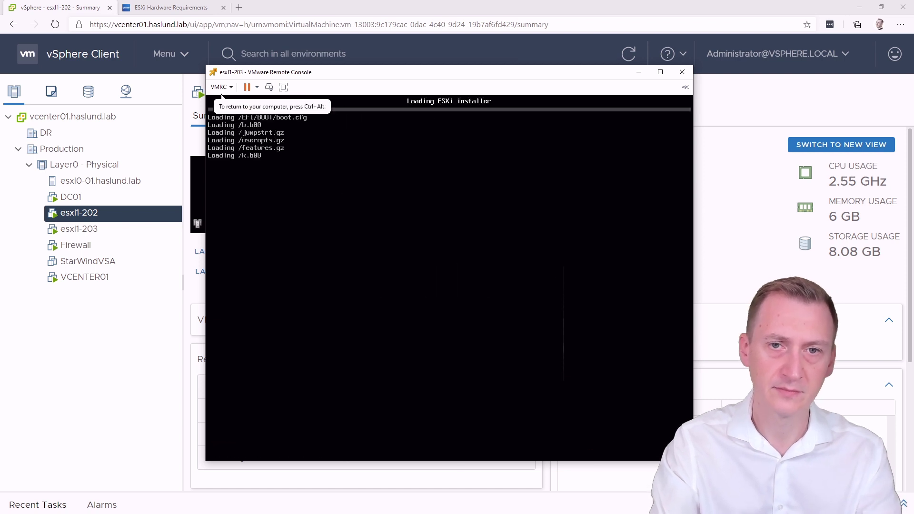
left_click_drag(344, 78, 507, 56)
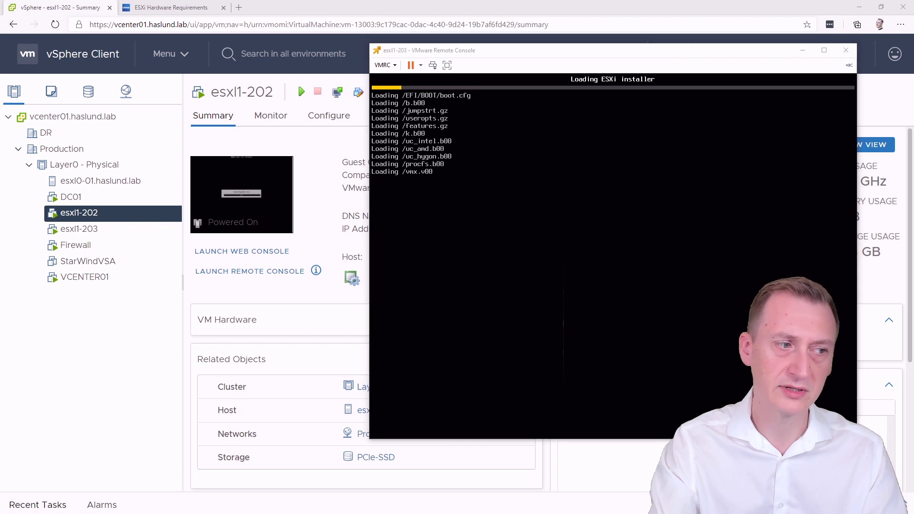
Step: Disconnect the installer ISO from esxl1-202's CD/DVD drive and reboot the host
key("alt+Tab")
left_click_drag(390, 75, 278, 46)
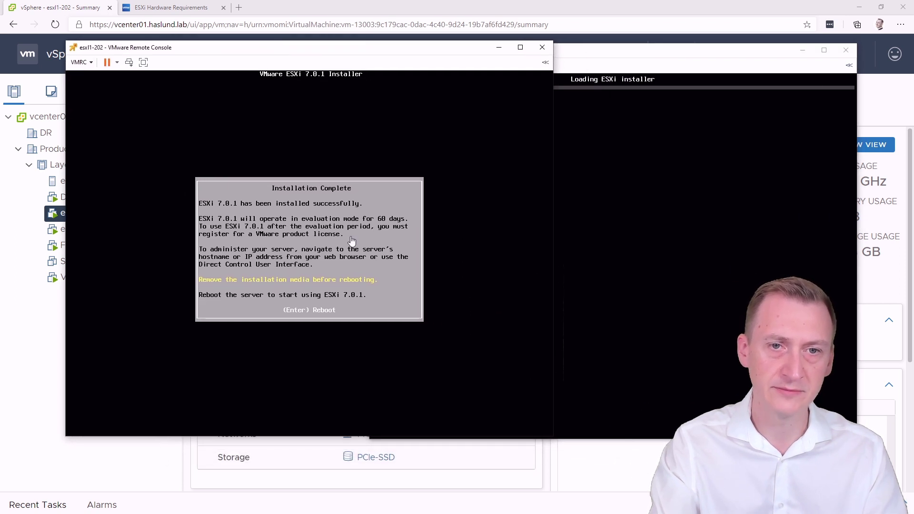
left_click(81, 62)
mouse_move(114, 86)
mouse_move(256, 87)
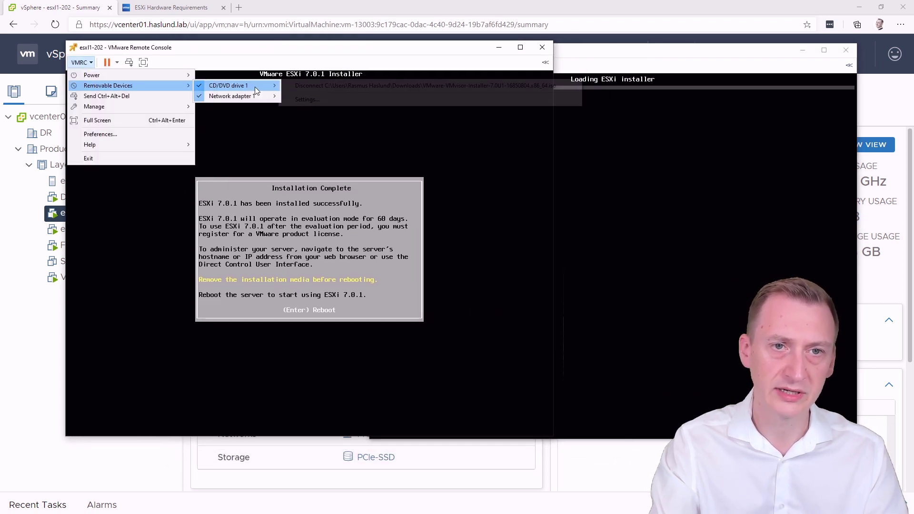
left_click(322, 86)
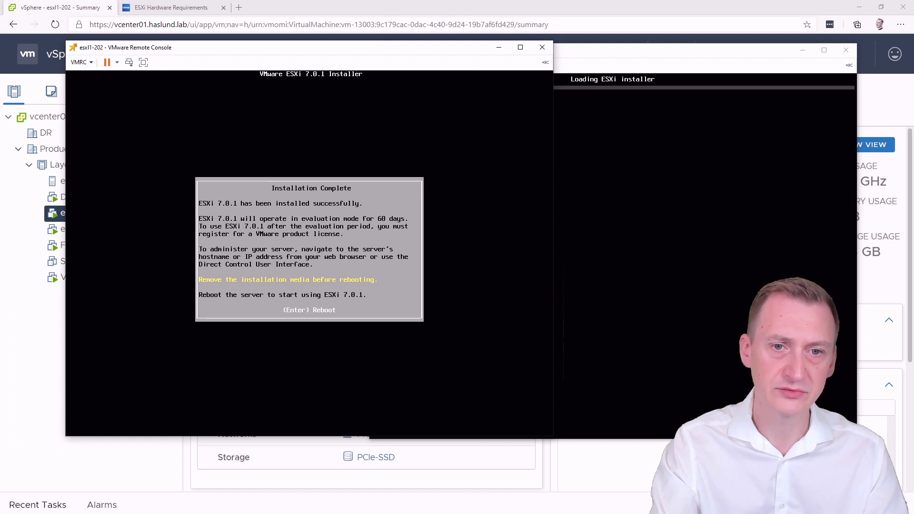
key("Return")
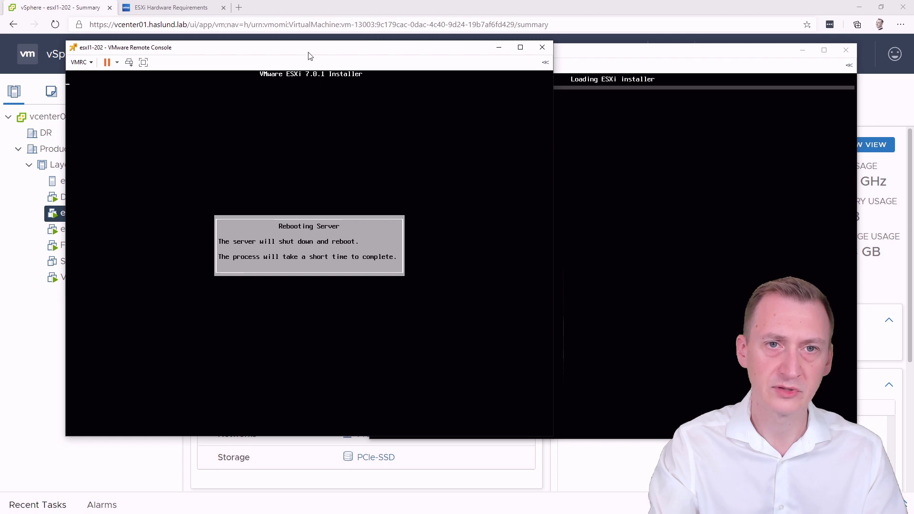
Step: Close the ESXi Hardware Requirements page, arrange both console windows side by side, and return to the esxl1-202 summary
left_click_drag(308, 56, 265, 40)
left_click(223, 7)
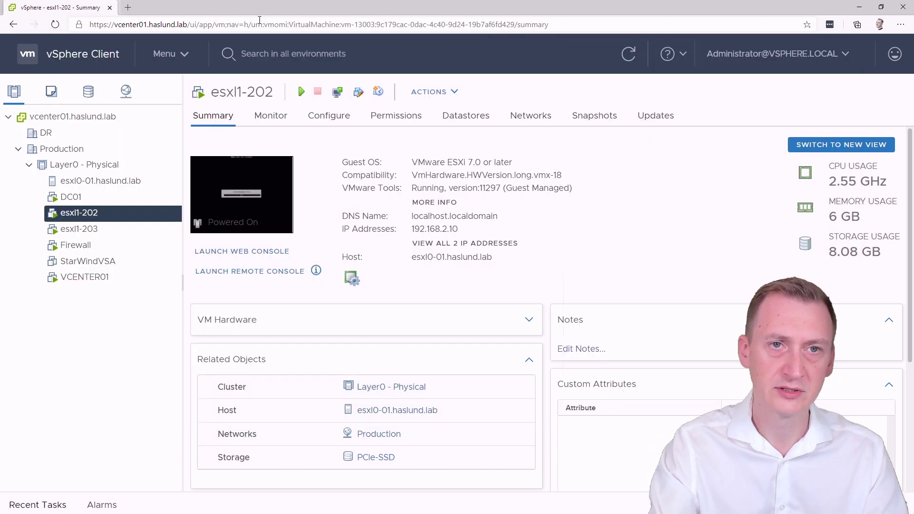
key("alt+Tab")
key("alt+Tab")
left_click_drag(573, 53, 604, 56)
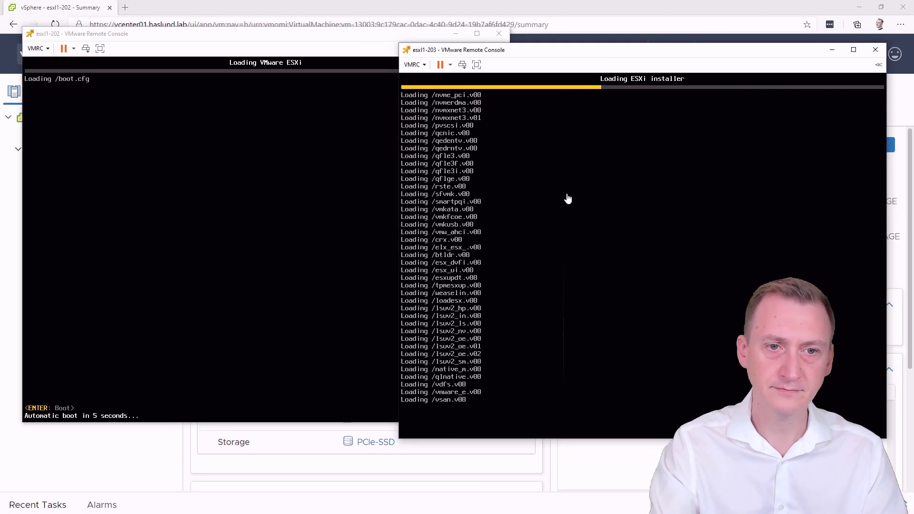
left_click_drag(485, 52, 480, 36)
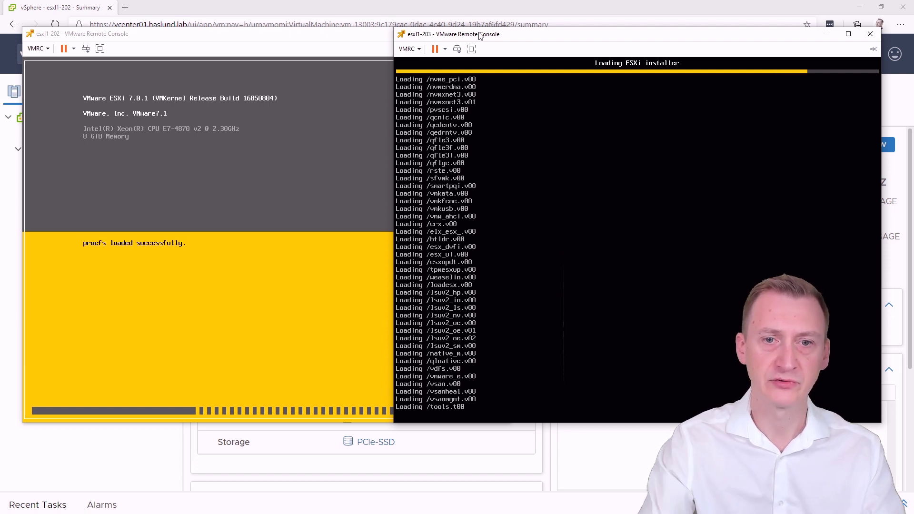
left_click(283, 4)
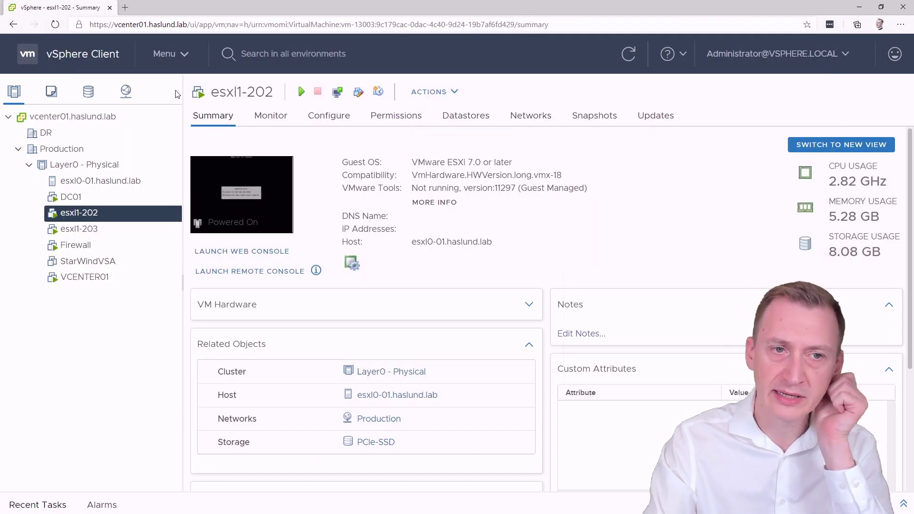
Step: Collapse Layer0 - Physical, then add a cluster named 'Layer1 - Nested' under Production
left_click(29, 164)
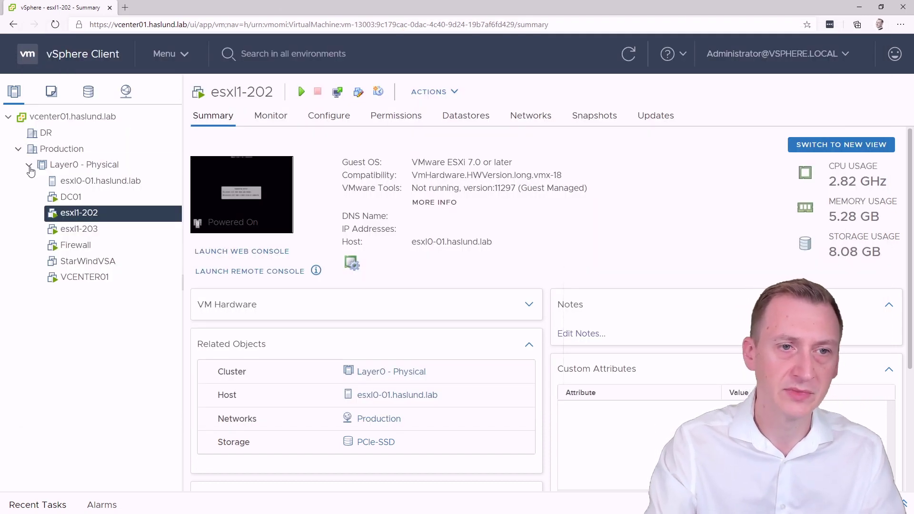
right_click(84, 151)
left_click(156, 195)
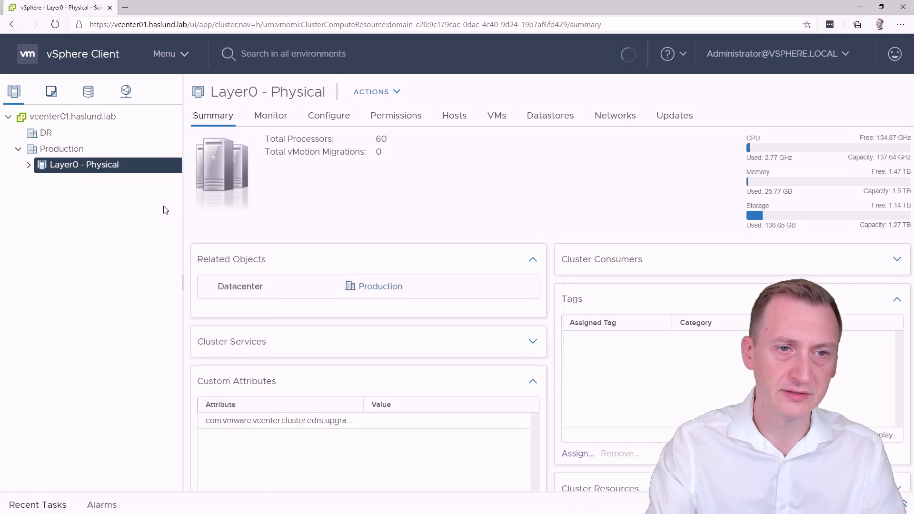
left_click_drag(495, 191, 209, 204)
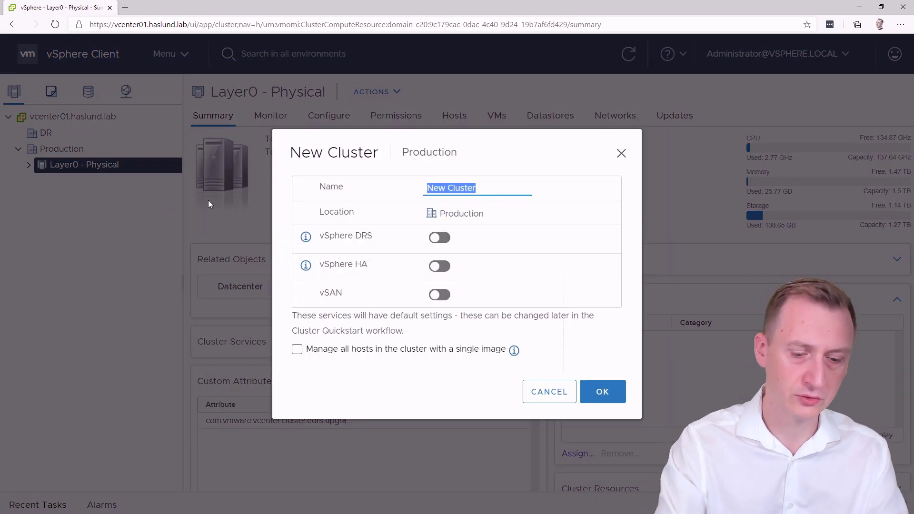
type("Layer1 - Nested")
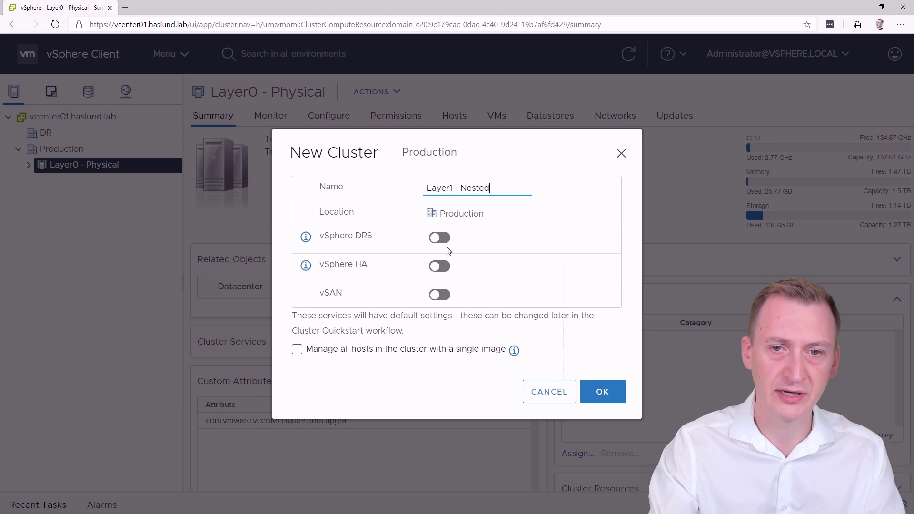
left_click(602, 391)
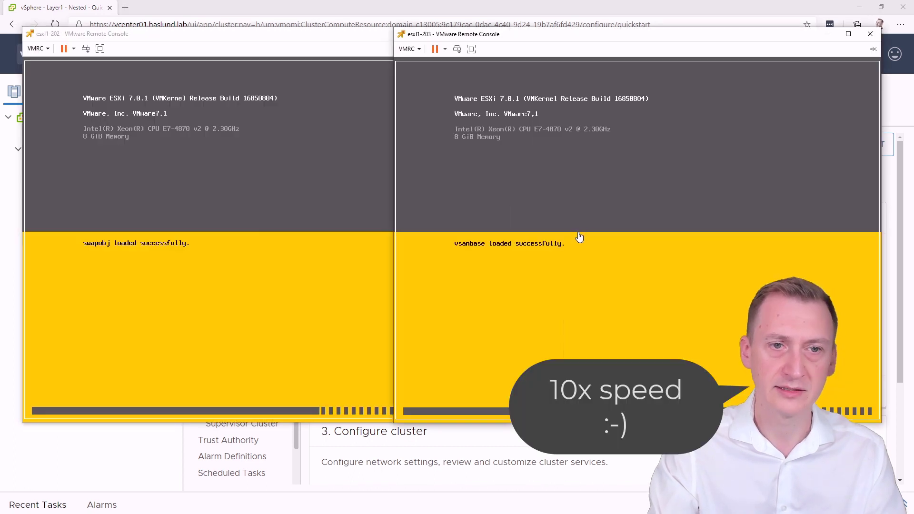
Step: Take the esxi1-203 installer past welcome, licence, disk and US Default keyboard, and start entering the root password
left_click_drag(248, 34, 233, 35)
left_click_drag(591, 36, 606, 38)
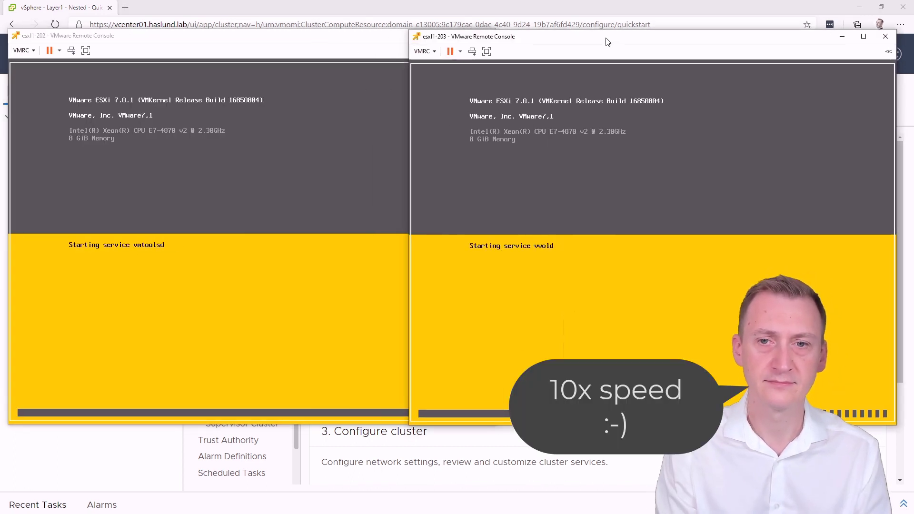
key("Return")
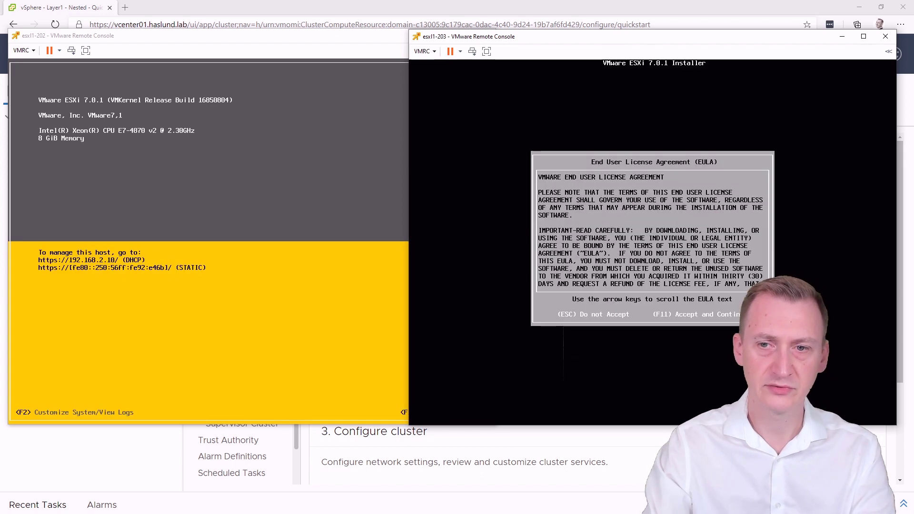
key("F11")
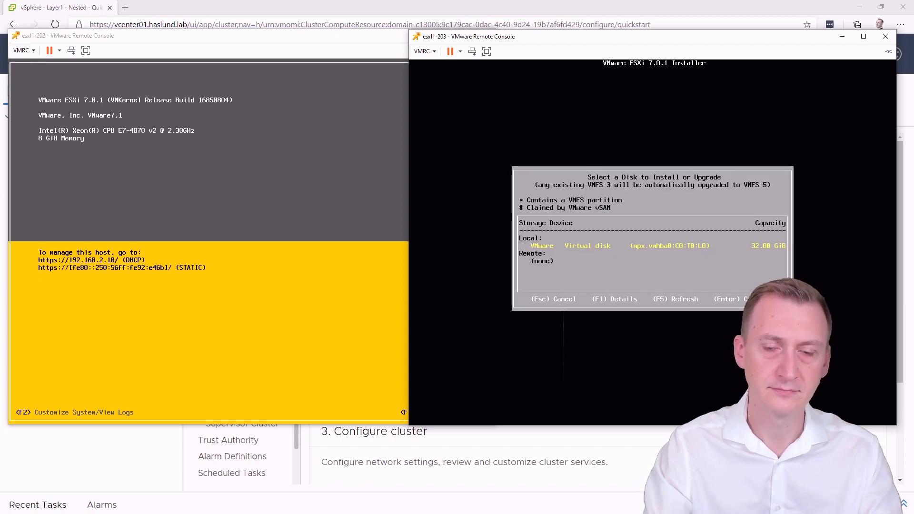
key("Return")
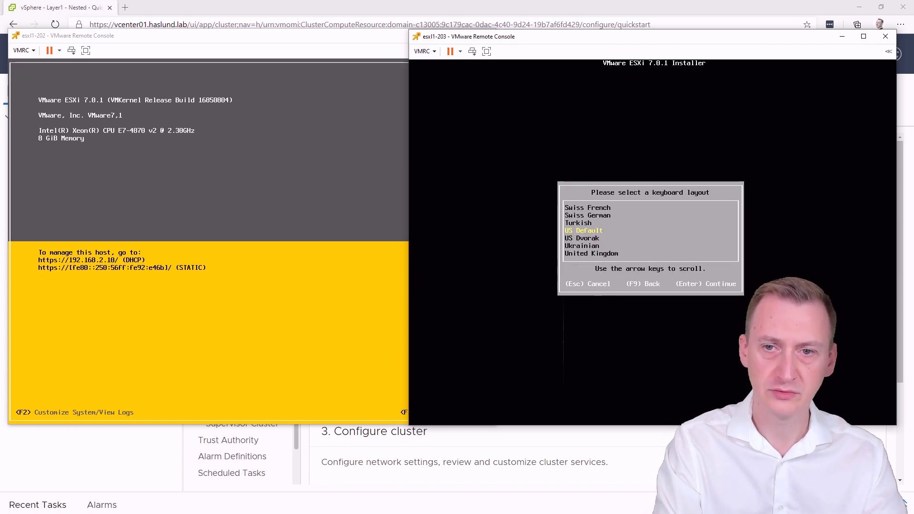
key("Return")
type("**")
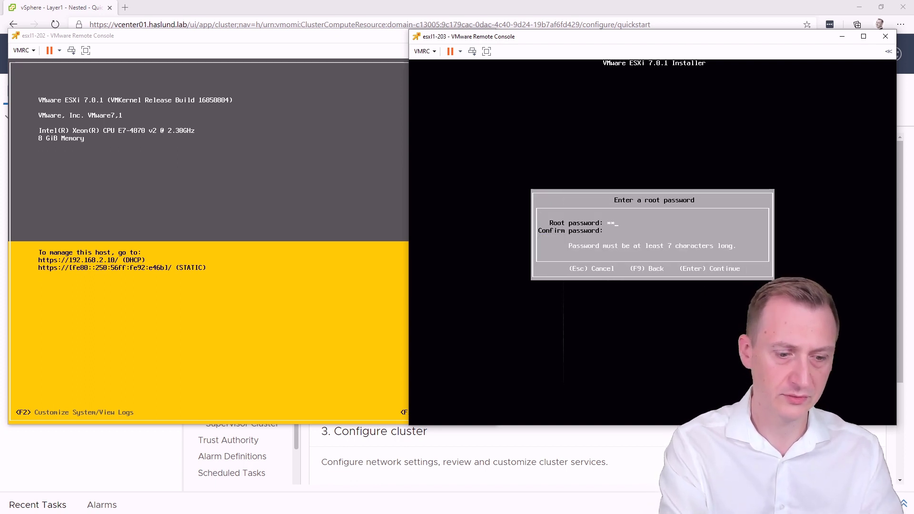
type("******")
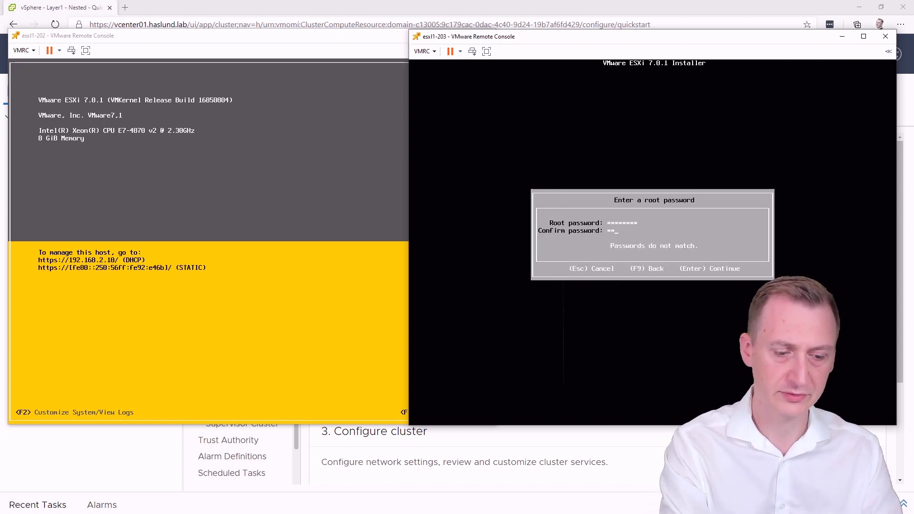
type("***")
Step: Confirm the root password, then shut down the esxi1-203 guest and quit its console
key("Return")
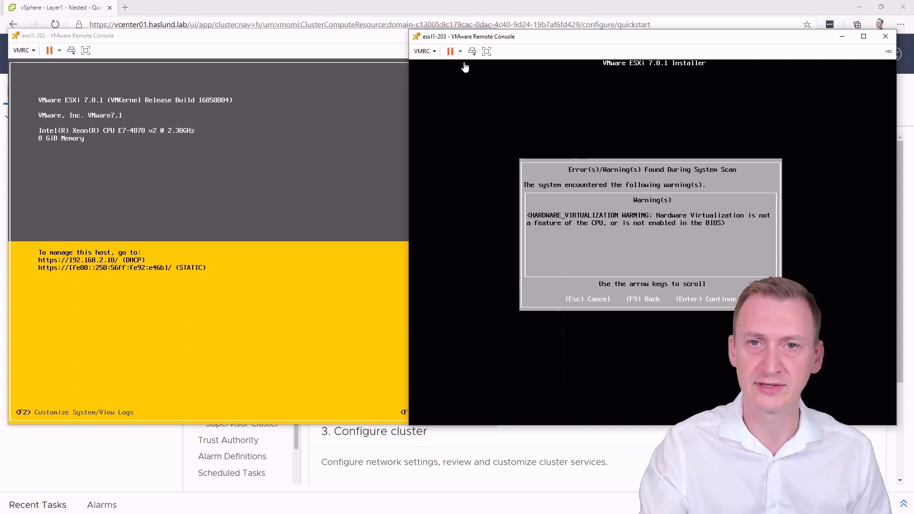
left_click(430, 53)
mouse_move(486, 65)
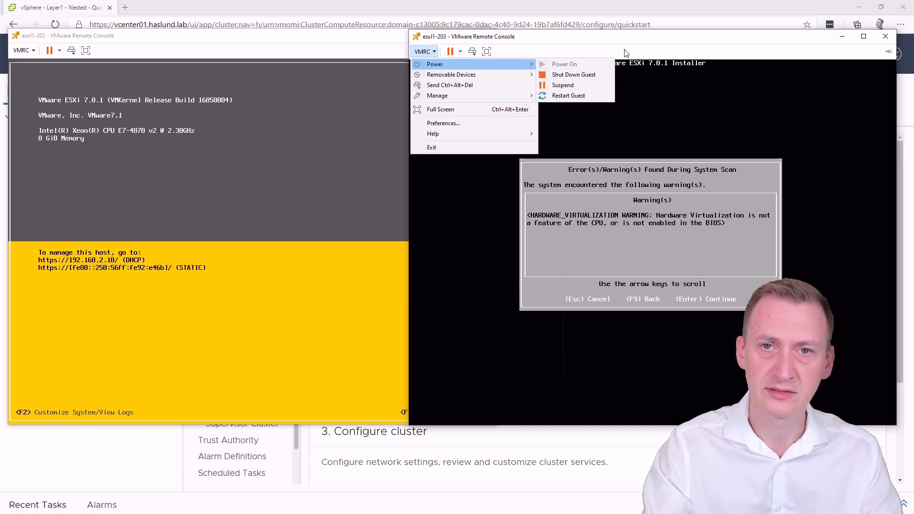
left_click(460, 51)
left_click(459, 51)
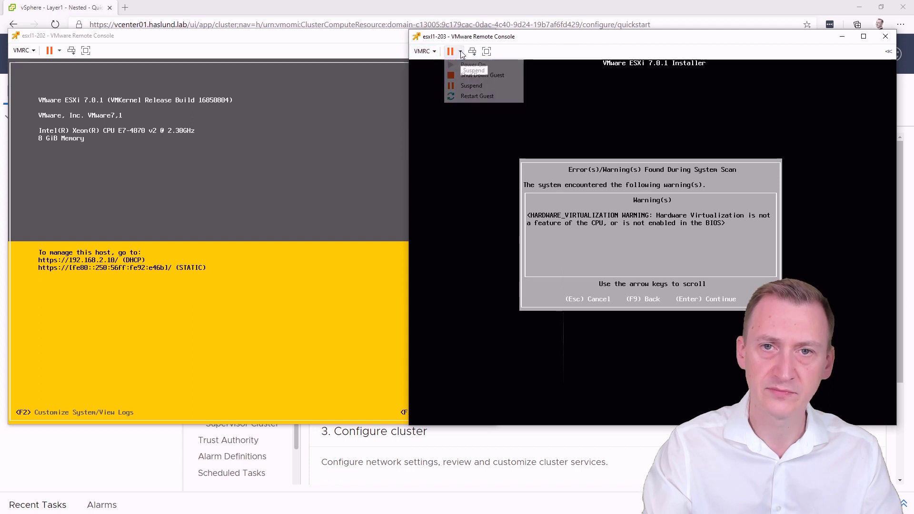
left_click(481, 75)
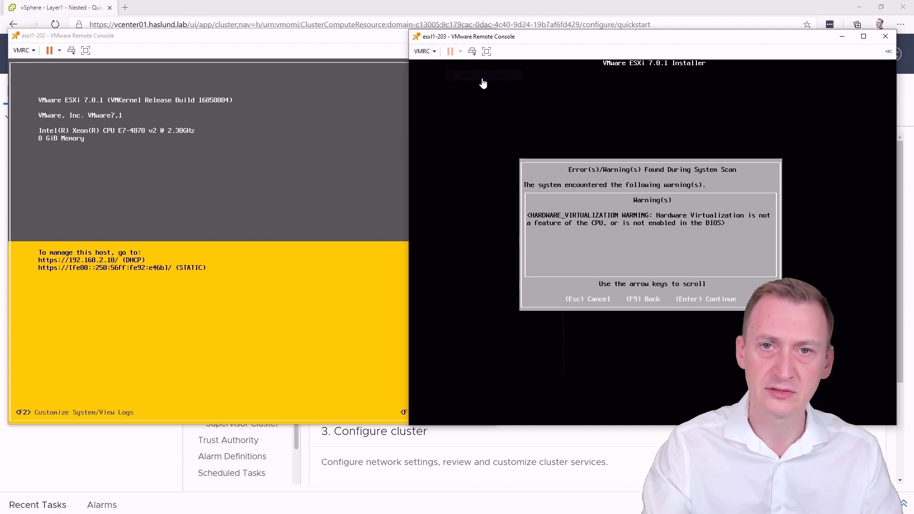
left_click(885, 36)
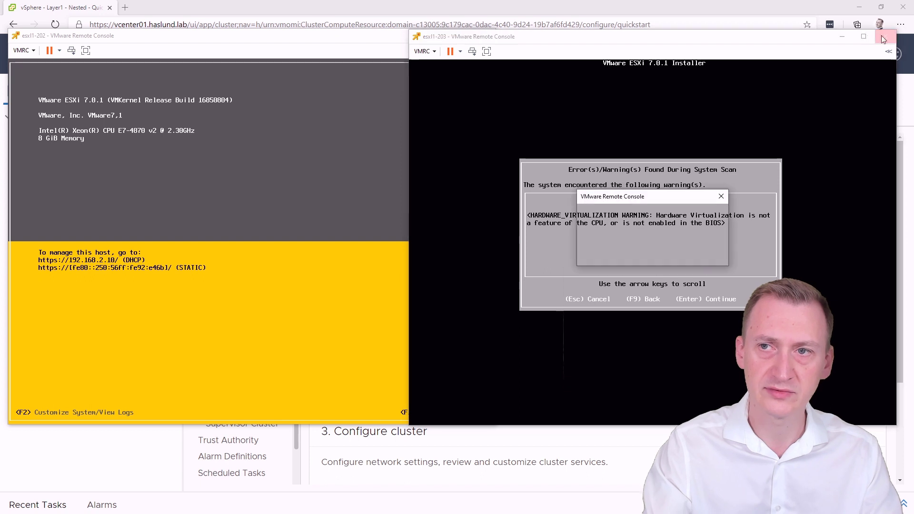
left_click(666, 254)
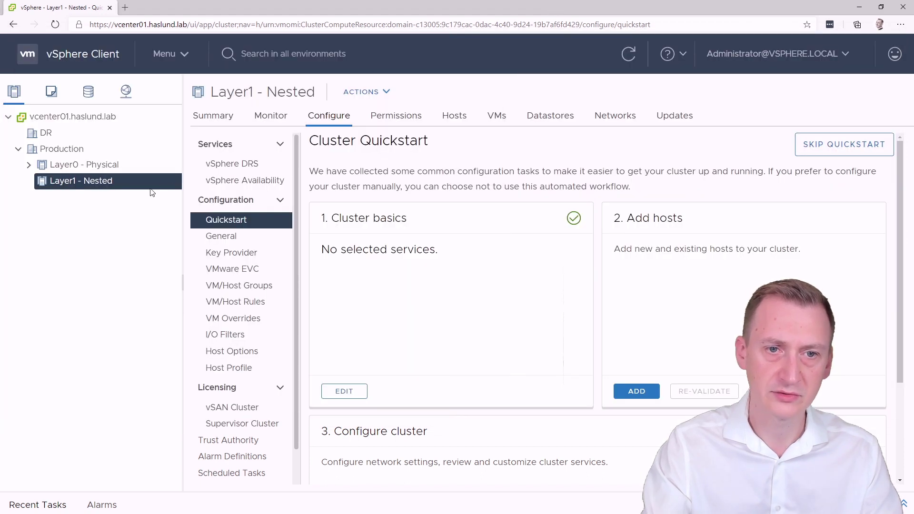
Step: Power off esxi1-203 under Layer0 - Physical and refresh to confirm it is off
left_click(110, 165)
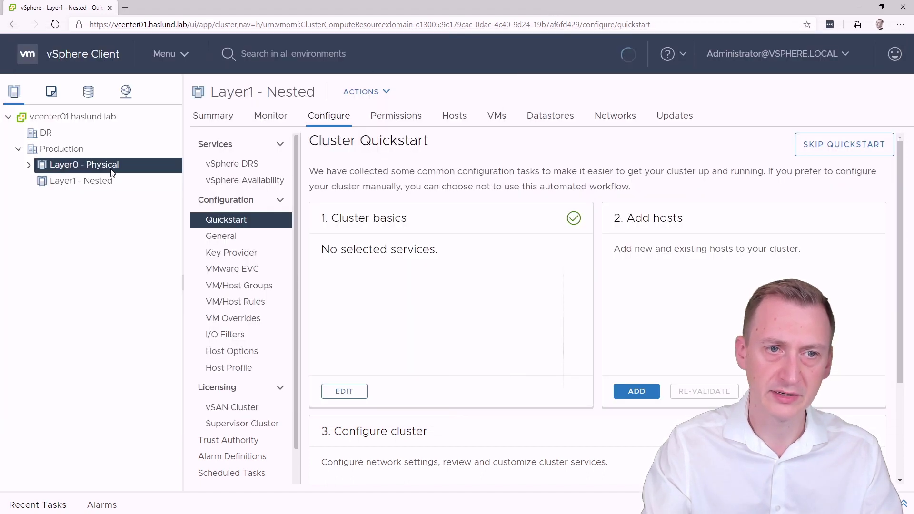
left_click(29, 164)
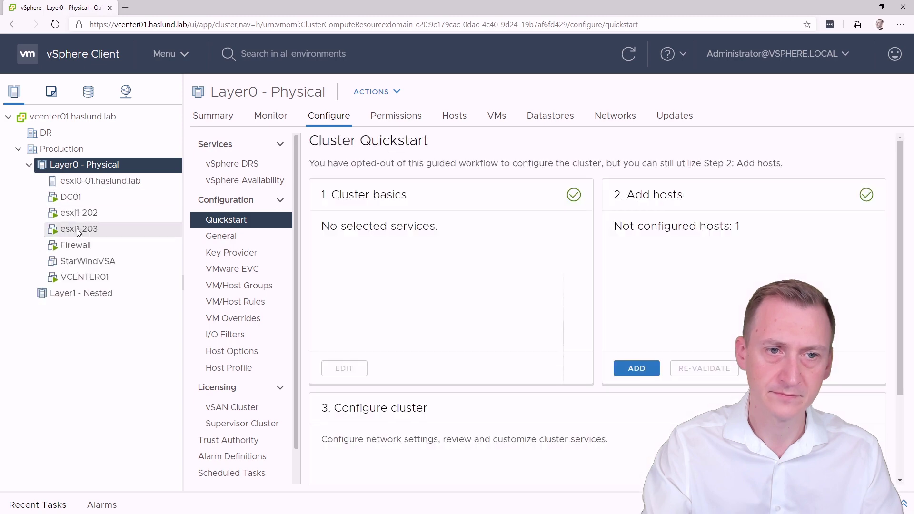
left_click(78, 228)
right_click(79, 229)
mouse_move(190, 66)
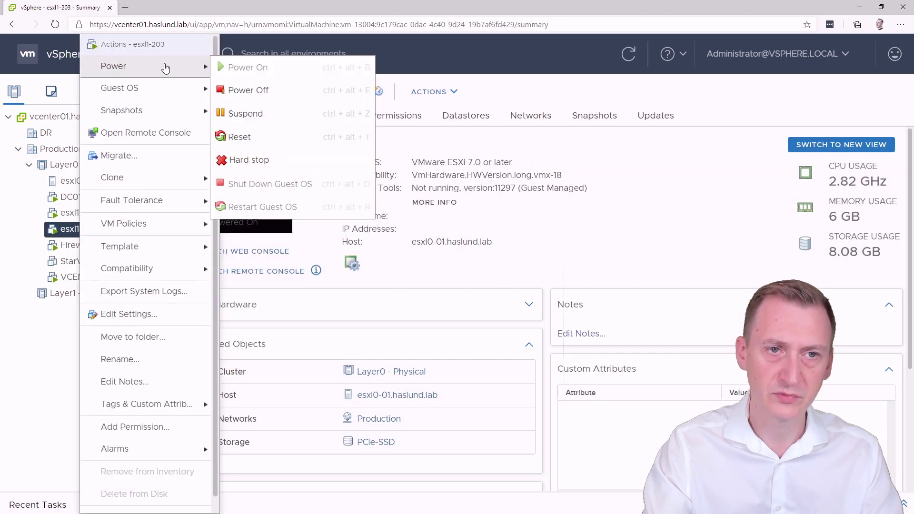
left_click(271, 89)
left_click(586, 312)
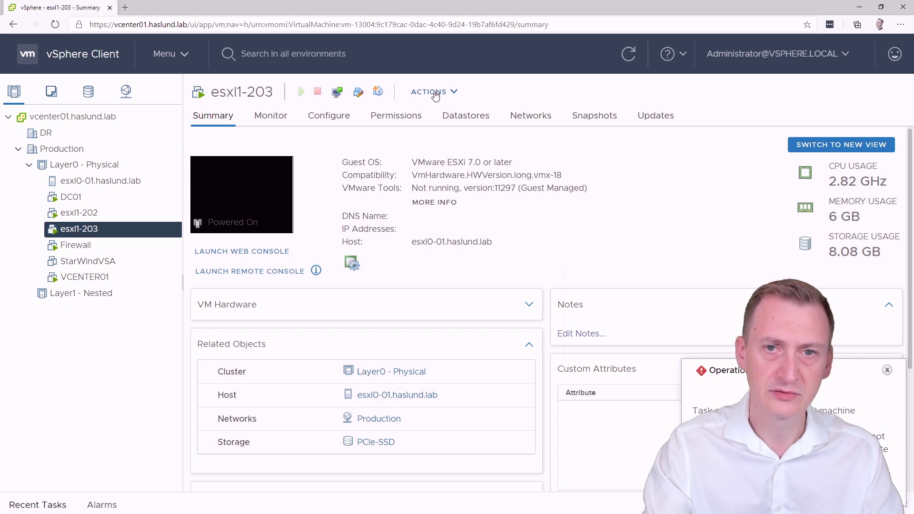
left_click(640, 56)
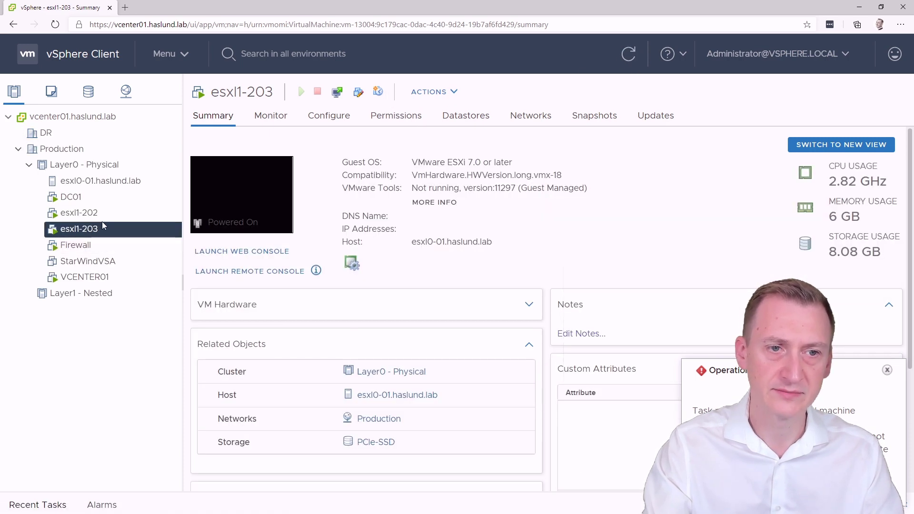
left_click(634, 58)
Step: In esxi1-203's Edit Settings, tick Expose hardware assisted virtualization under CPU and save
right_click(94, 231)
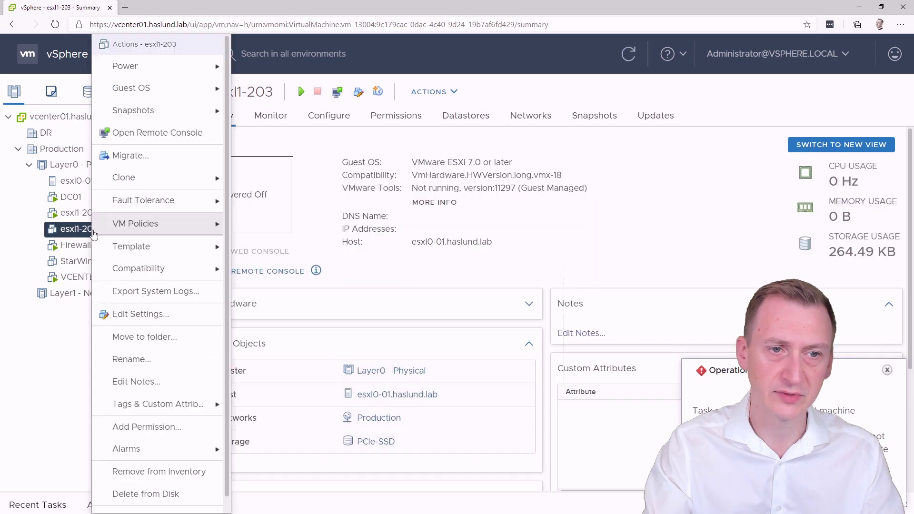
left_click(157, 312)
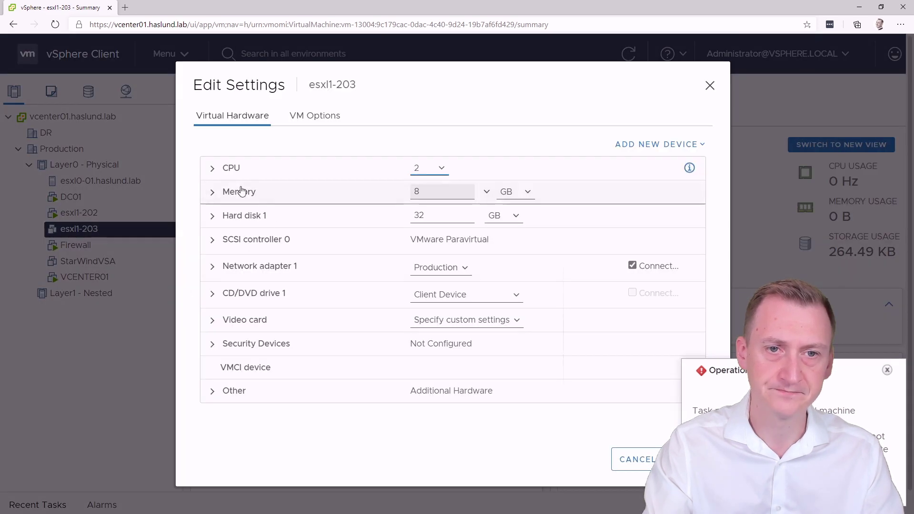
left_click(213, 168)
left_click(885, 372)
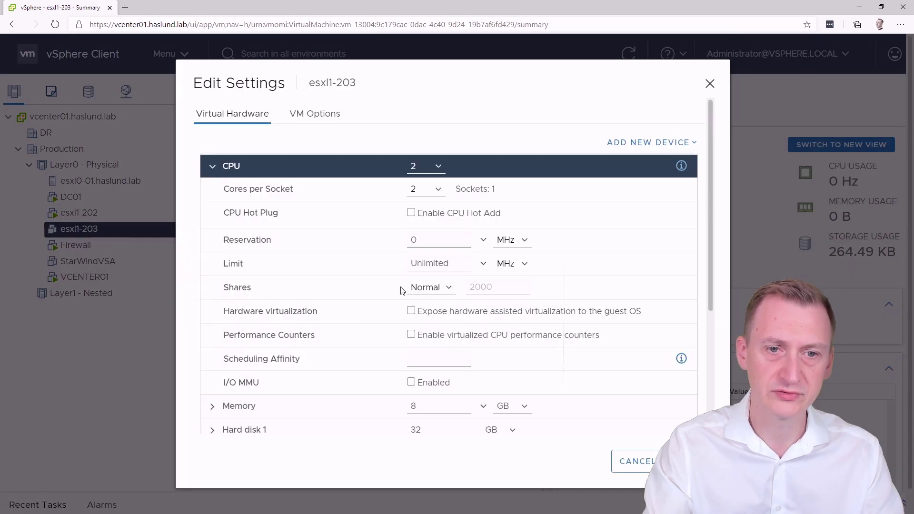
left_click(411, 310)
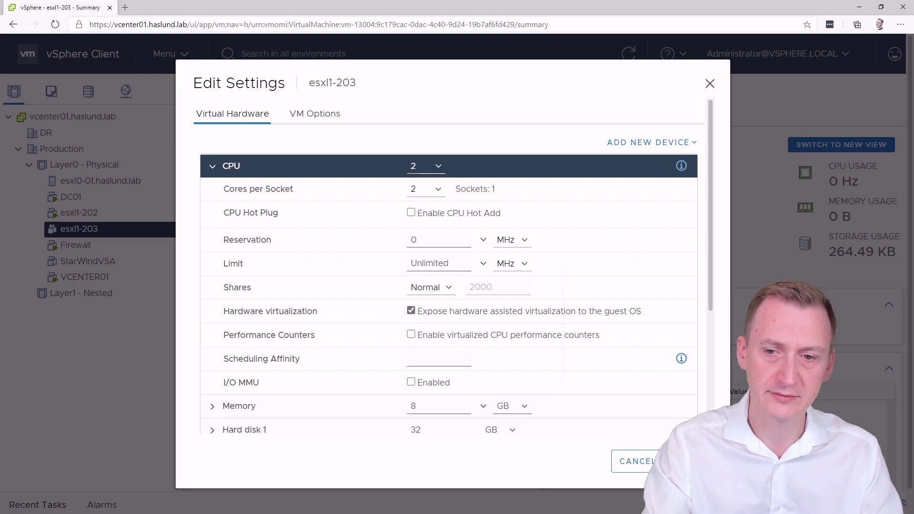
left_click(683, 461)
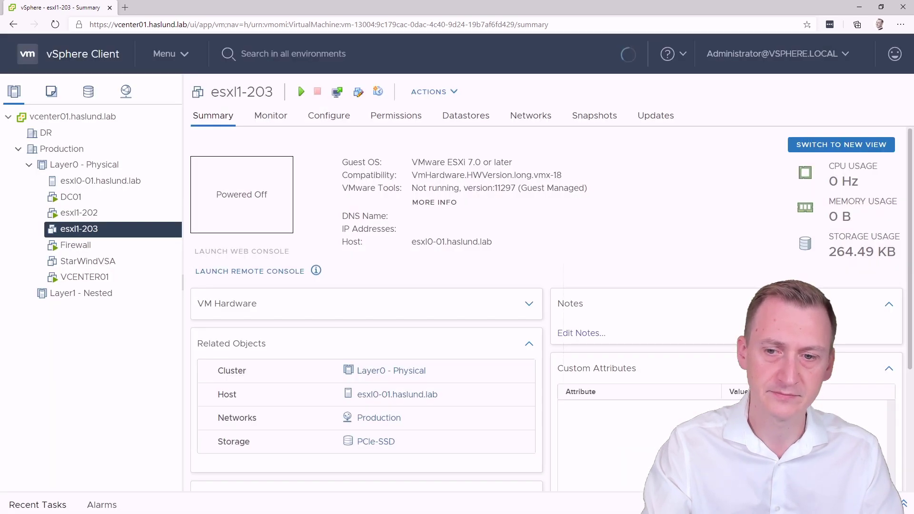
Step: Open a VMware Remote Console to esxi1-203 and power the VM on
right_click(138, 230)
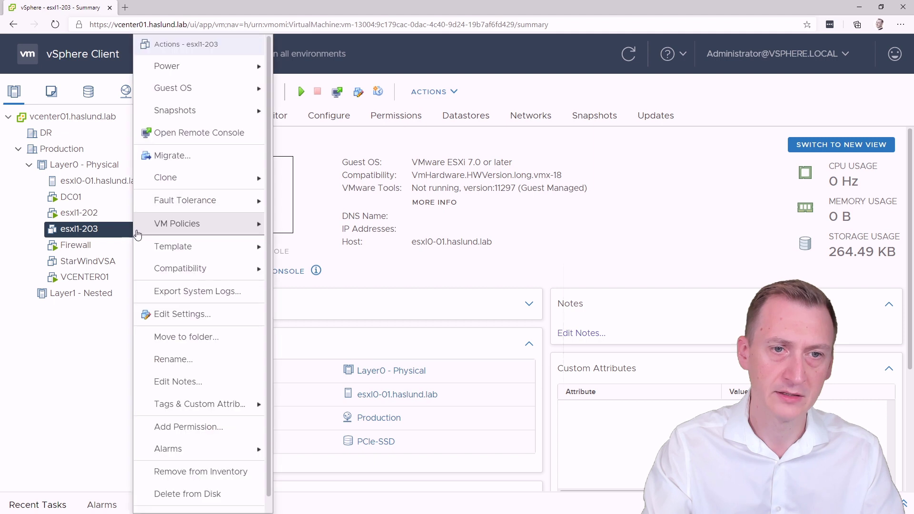
left_click(195, 133)
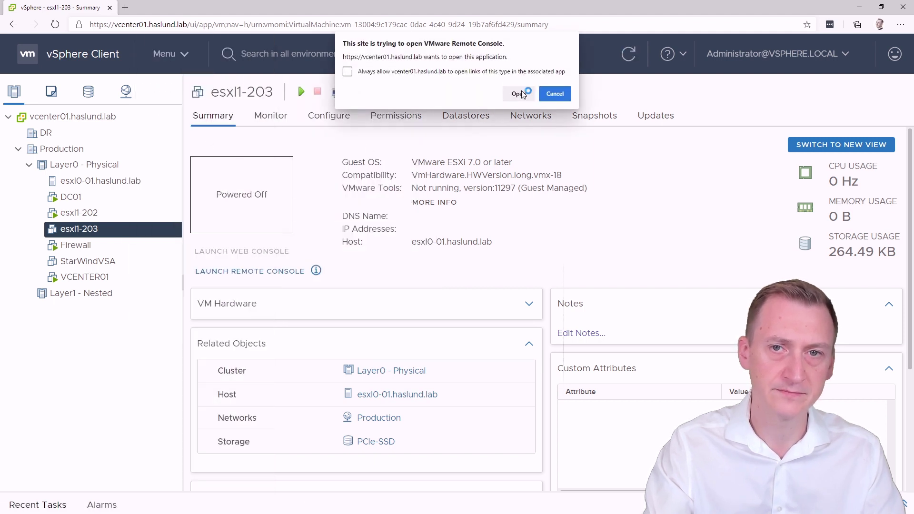
left_click(519, 95)
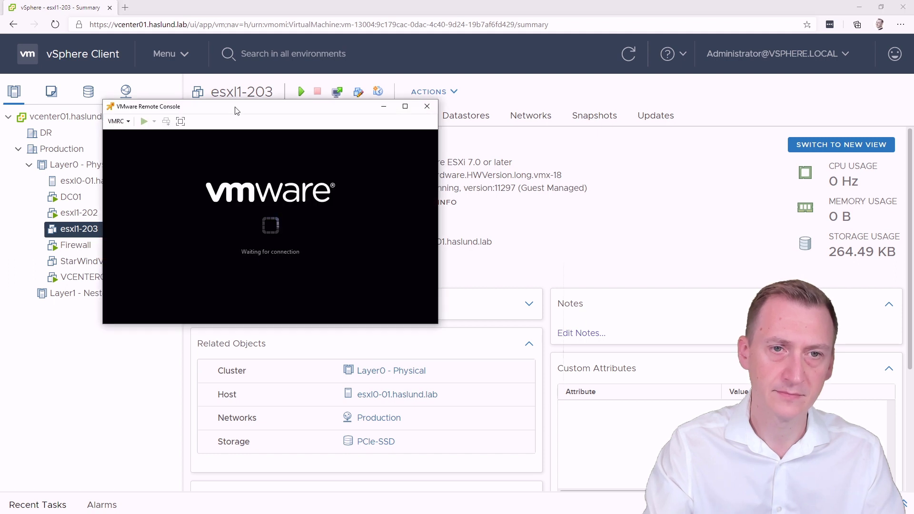
left_click_drag(236, 106, 298, 109)
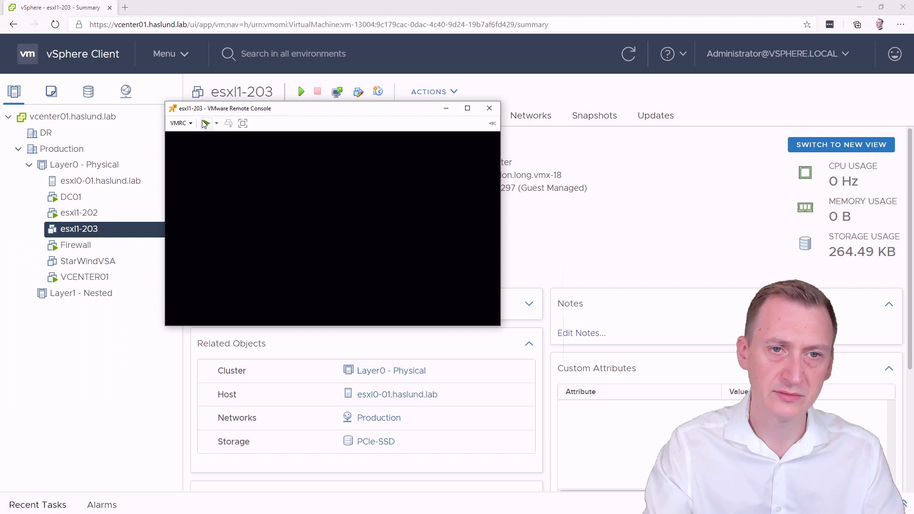
left_click(206, 123)
Step: Attach the ESXi installer ISO from Downloads to the CD/DVD drive and restart to boot it
left_click(180, 123)
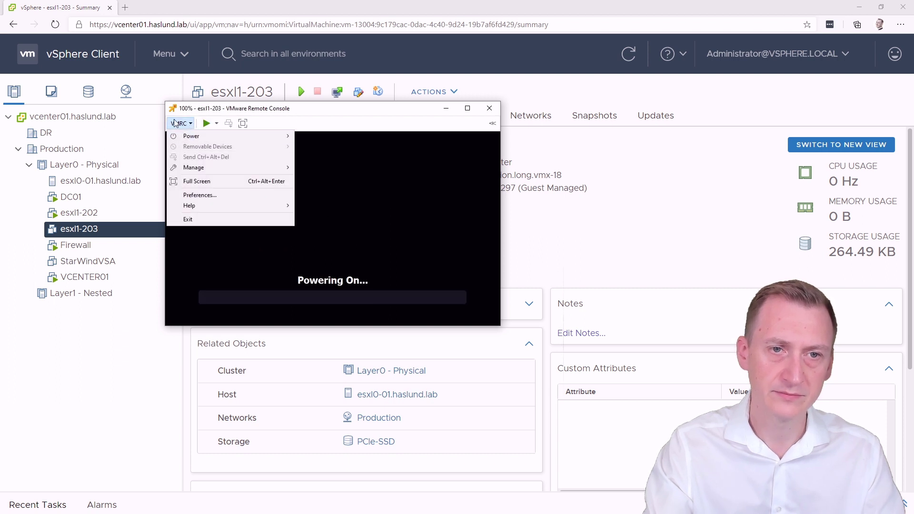
left_click(180, 124)
mouse_move(223, 146)
mouse_move(322, 147)
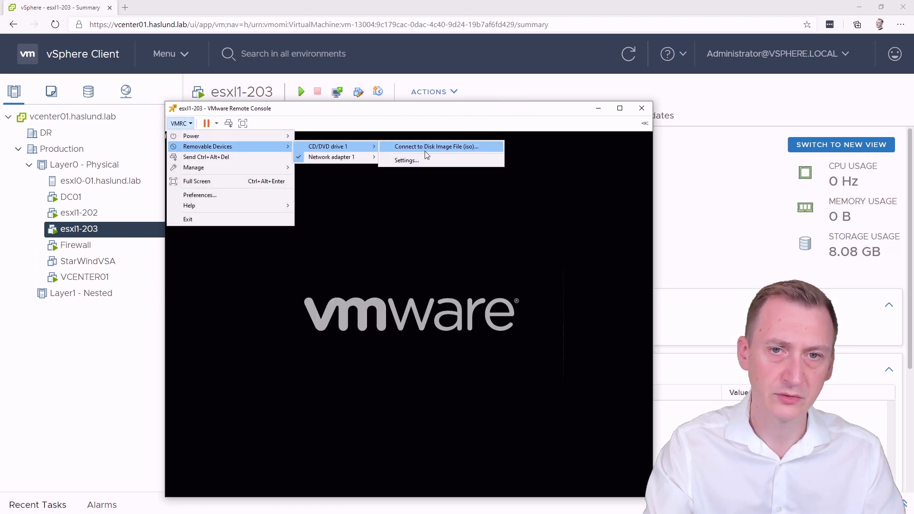
left_click(425, 150)
double_click(312, 181)
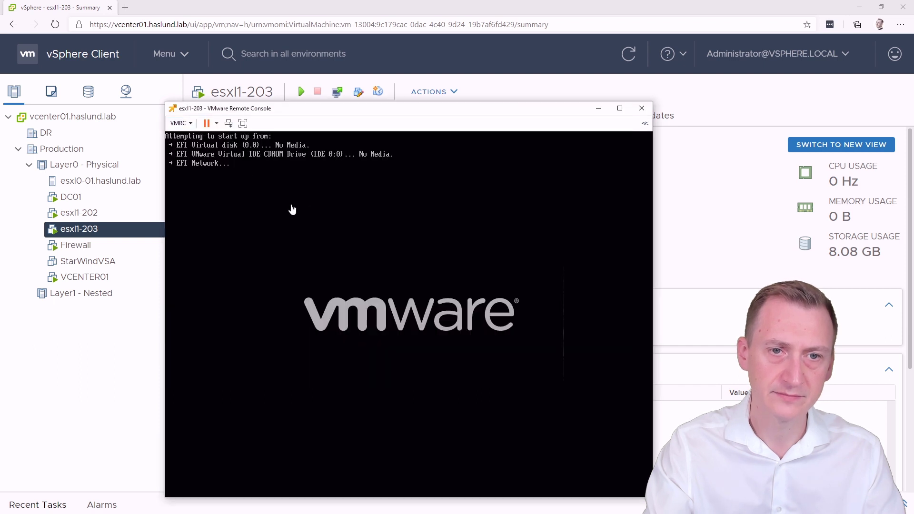
left_click(232, 124)
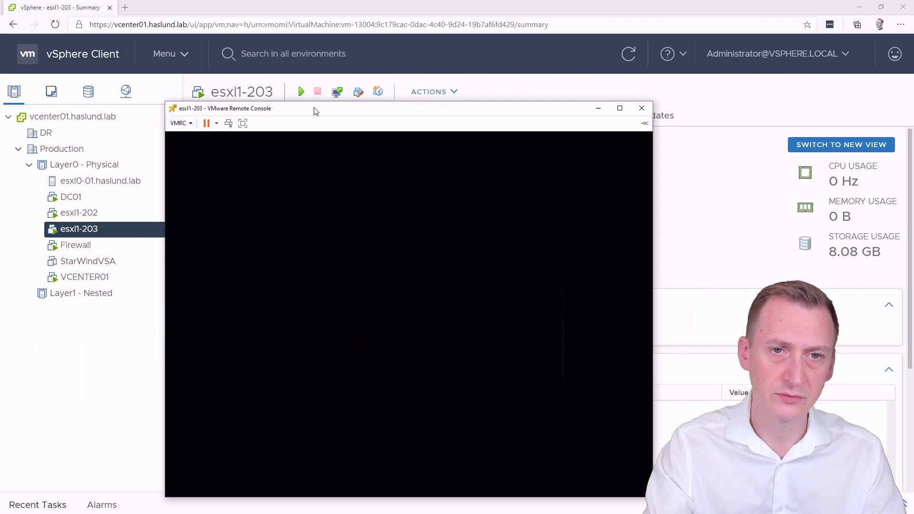
left_click_drag(315, 109, 367, 69)
left_click(399, 181)
key("Return")
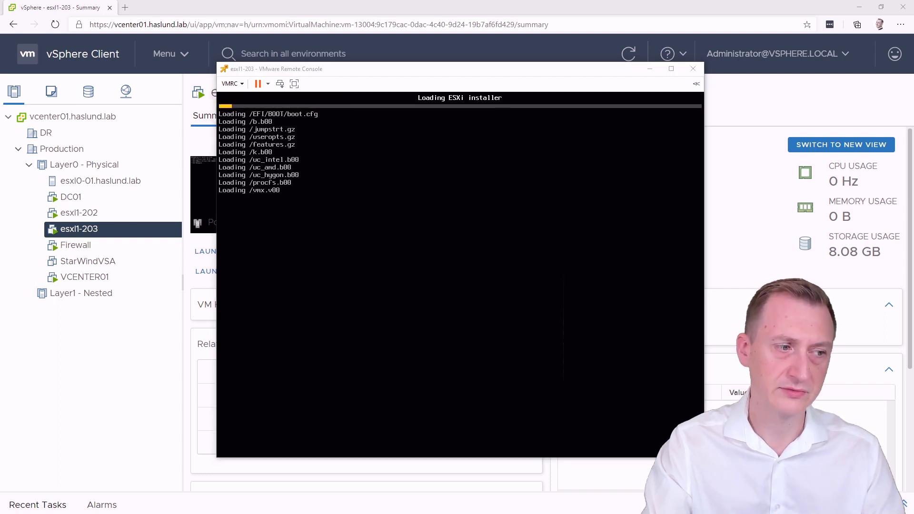
key("alt+Tab")
Step: Arrange the esxi1-202 and esxi1-203 console windows side by side
left_click_drag(226, 41, 358, 55)
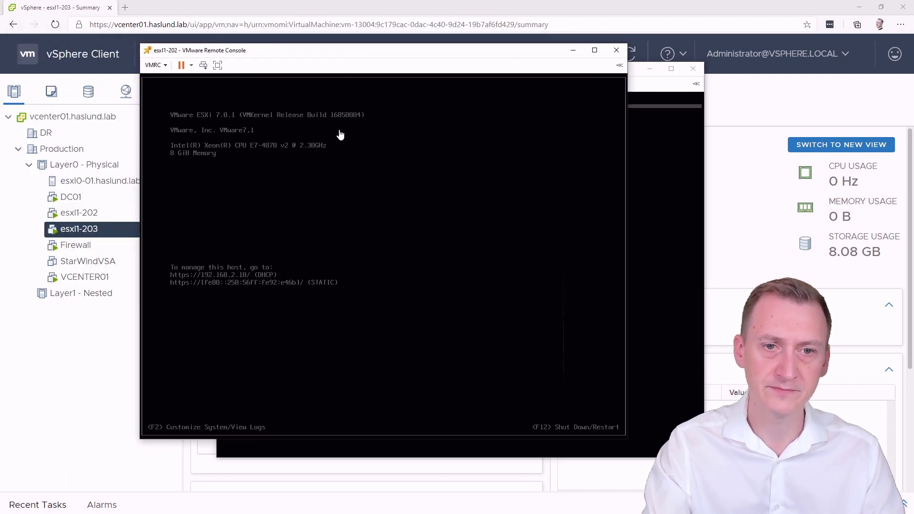
left_click_drag(417, 50, 347, 44)
left_click_drag(607, 71, 814, 85)
left_click_drag(452, 48, 401, 48)
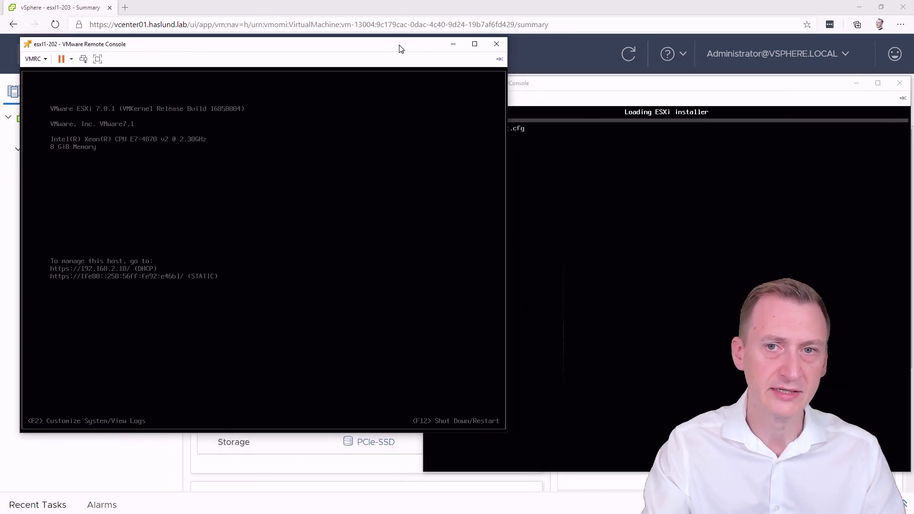
left_click(255, 220)
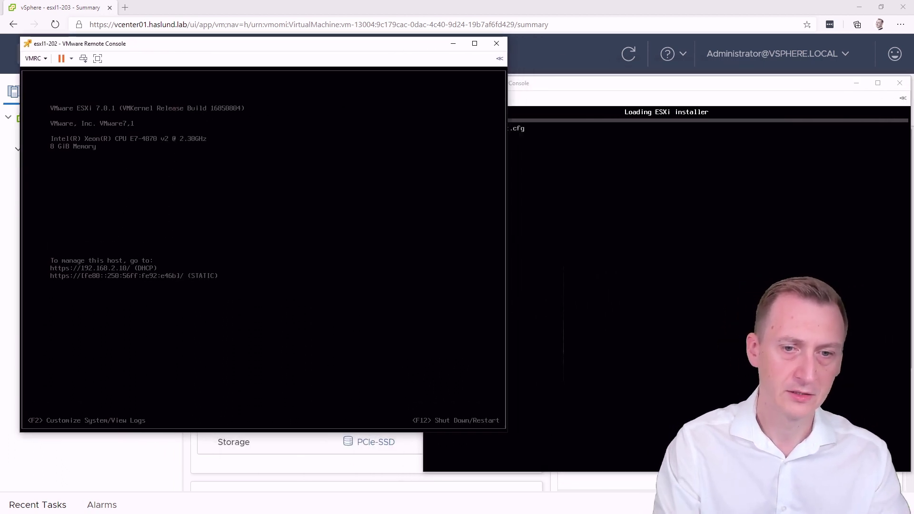
Step: Log in to esxi1-202's DCUI as root with the administrator password
key("F2")
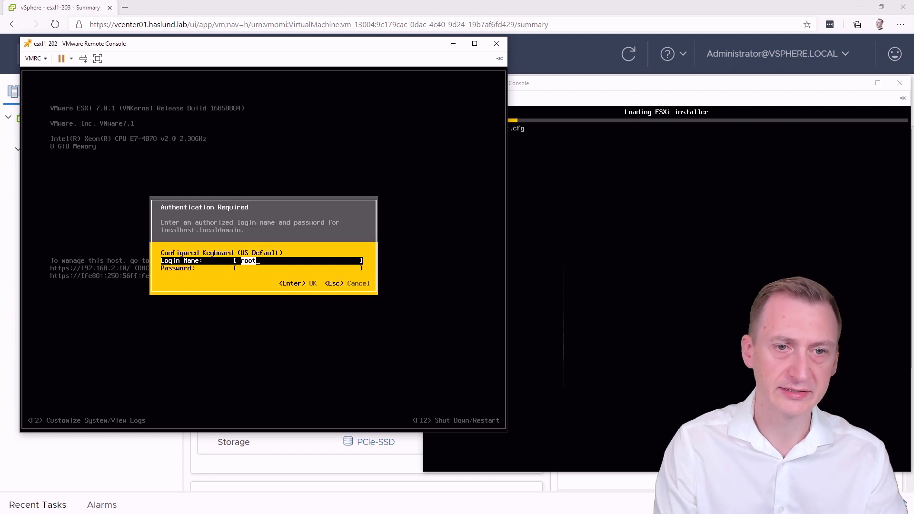
key("Tab")
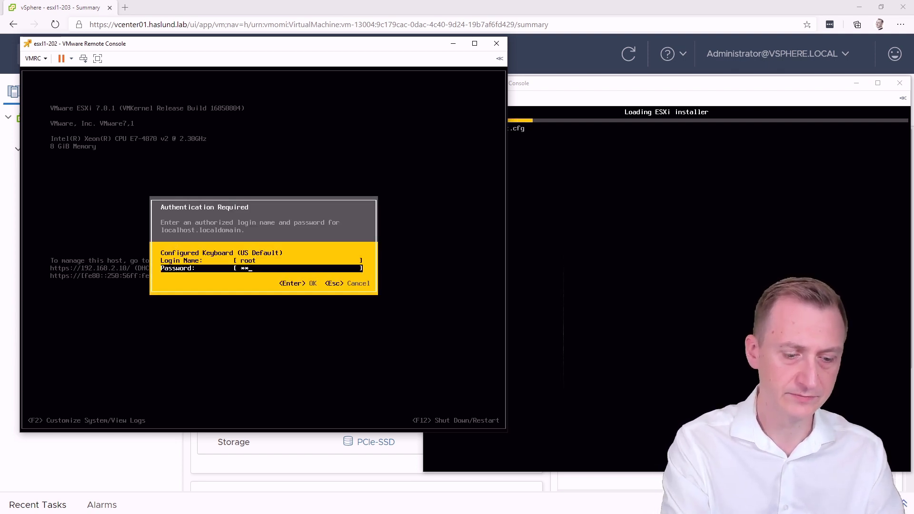
key("Return")
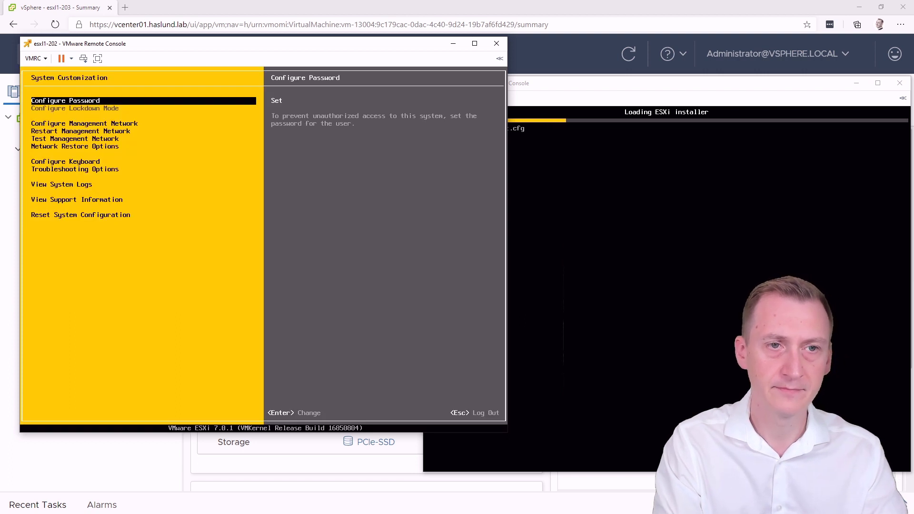
Step: Open esxi1-202's Configure Management Network and review its adapters and IP settings
key("Down")
key("Down")
key("Up")
key("Return")
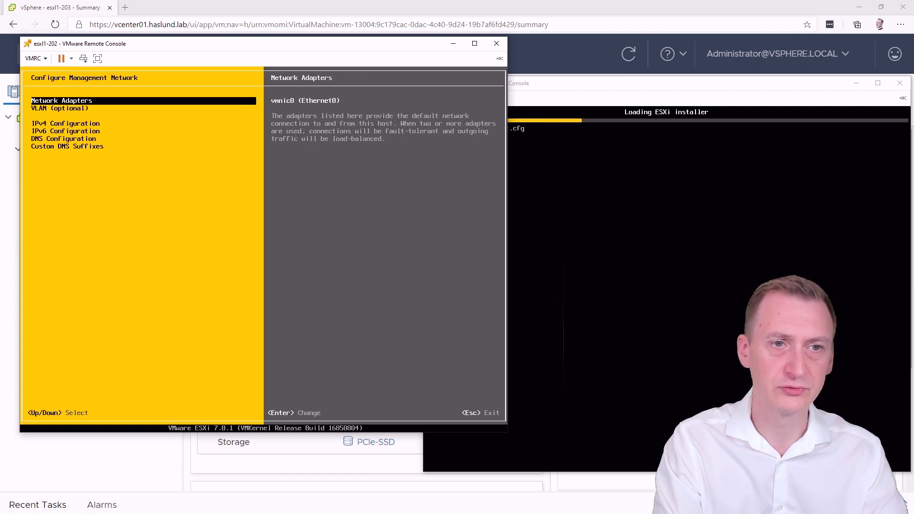
key("Return")
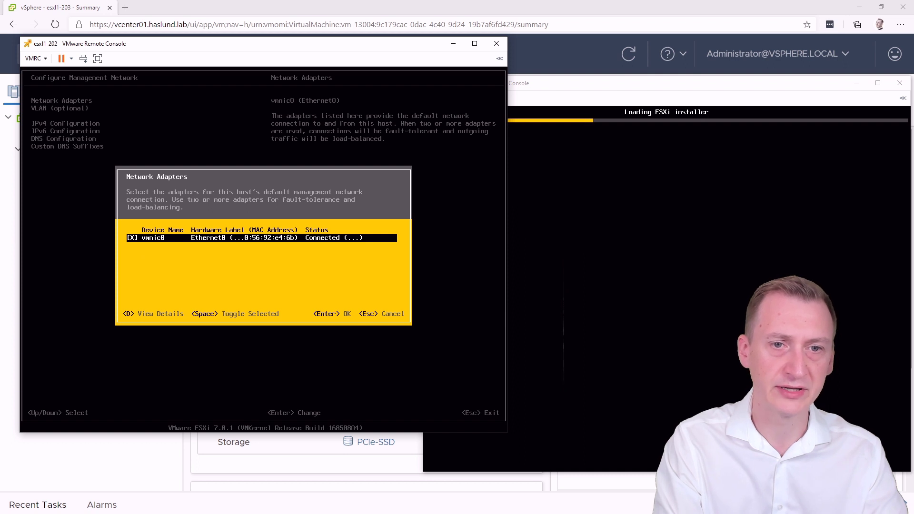
key("Escape")
key("Down")
key("Down")
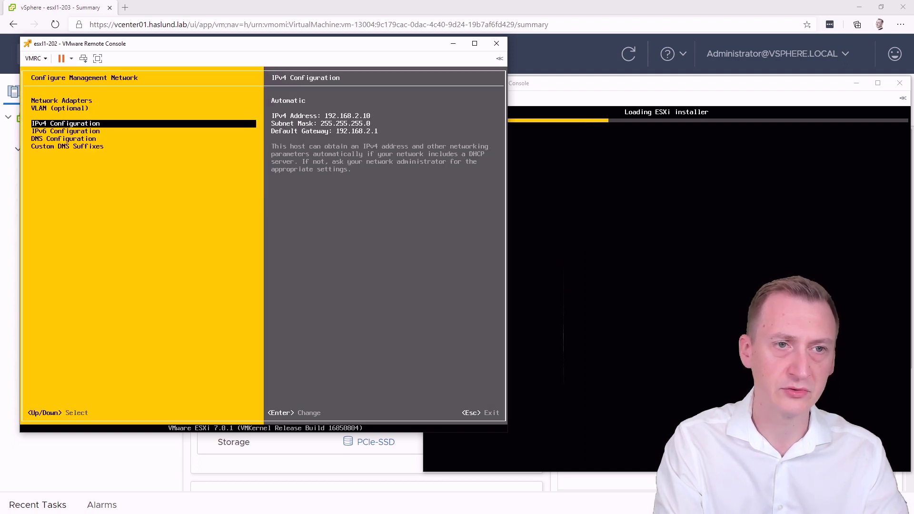
key("Up")
key("Down")
key("Down")
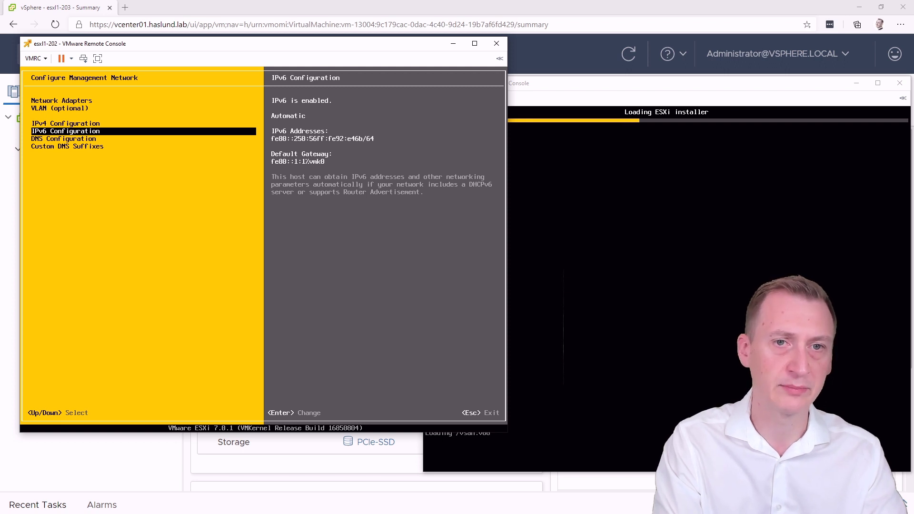
key("Up")
key("Down")
key("Up")
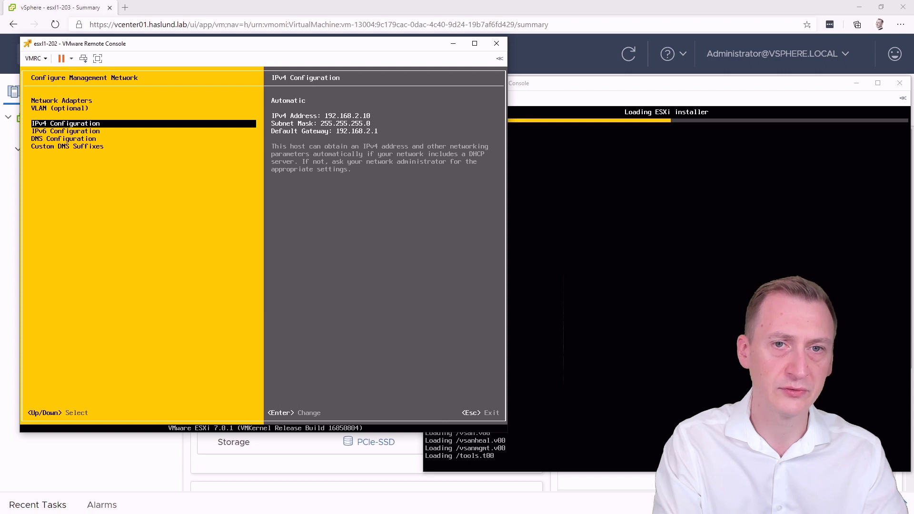
Step: Set static IPv4 192.168.2.2, mask 255.255.255.0, gateway 192.168.2.1
key("Return")
key("Down")
key("Down")
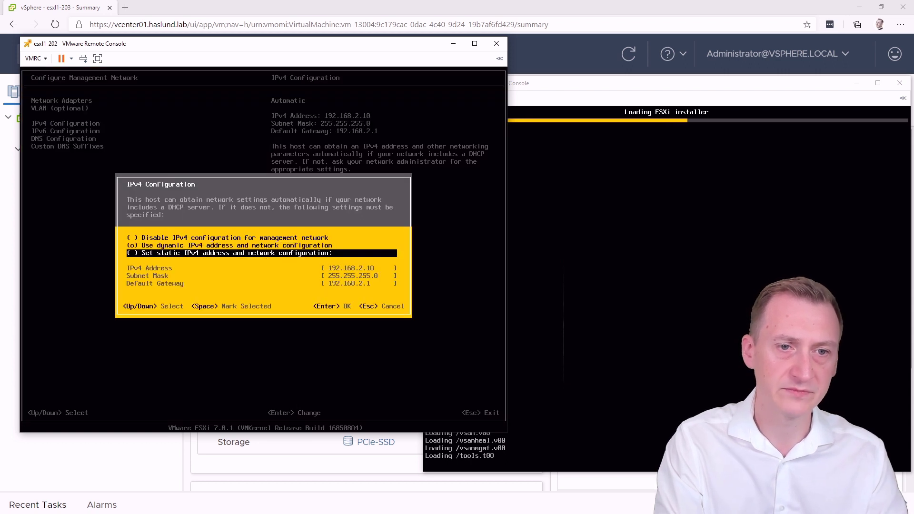
key("space")
key("Down")
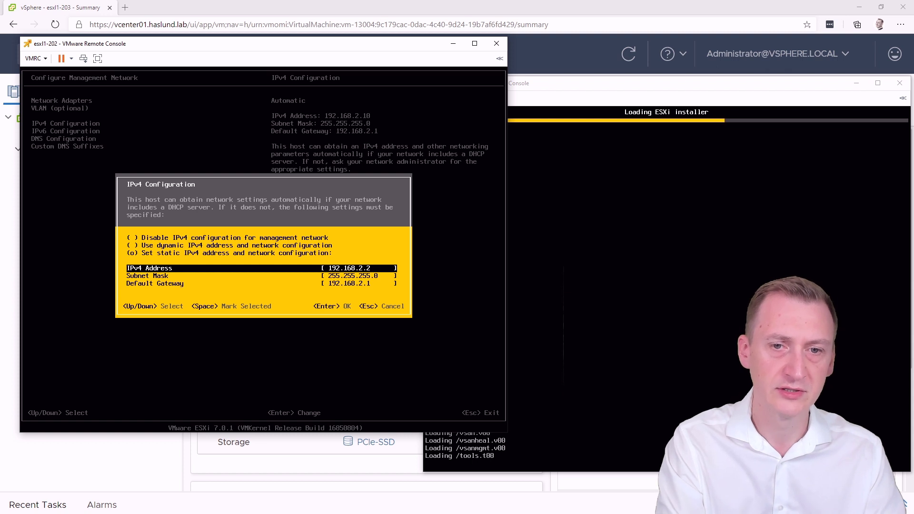
key("Down")
key("Down")
key("Return")
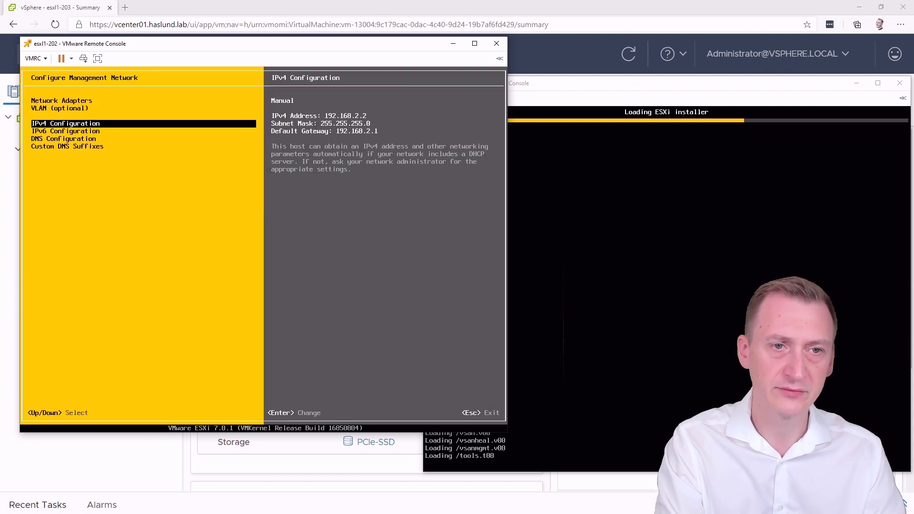
key("Down")
key("Down")
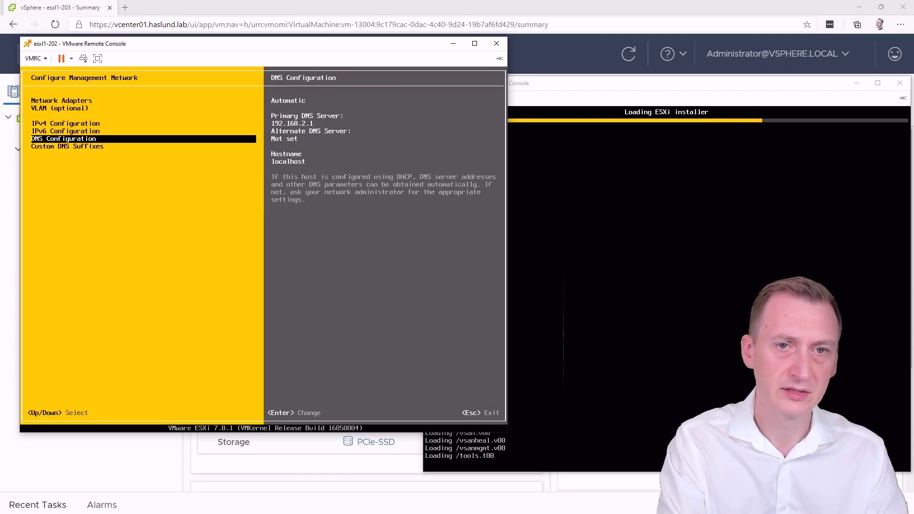
Step: Switch esxi1-202 to manual DNS servers and look up DC01's IP address in vSphere Client
key("Return")
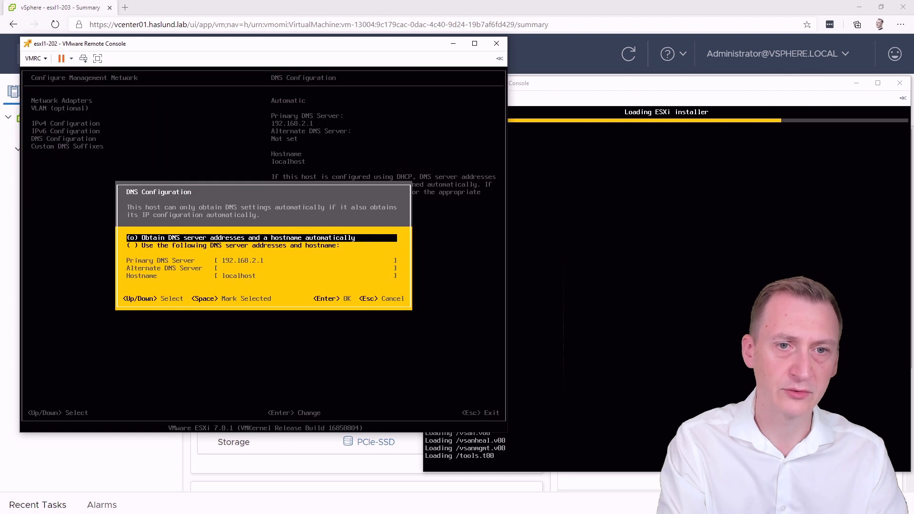
key("Down")
key("space")
key("Down")
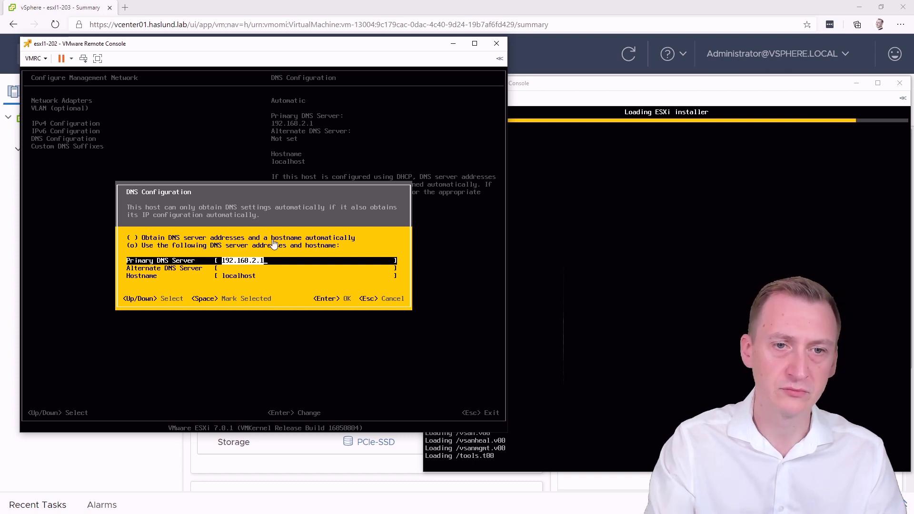
left_click(235, 8)
left_click(165, 204)
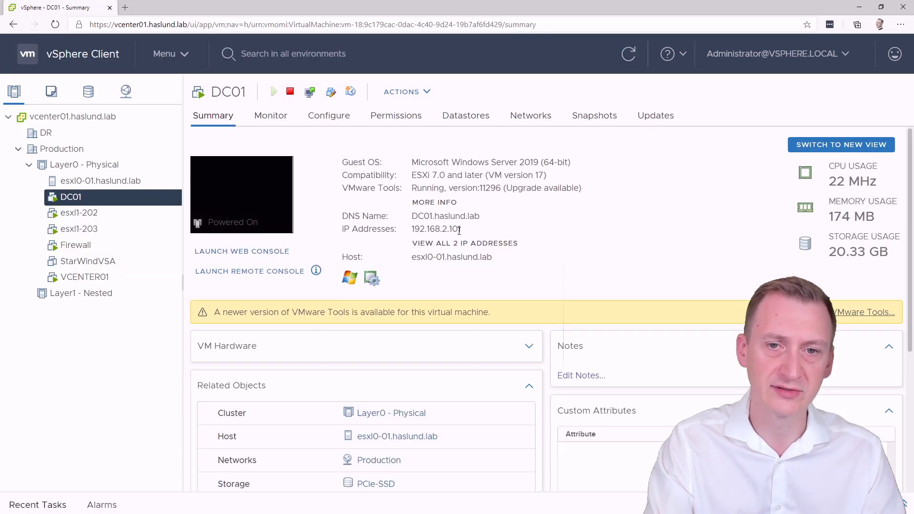
left_click(457, 245)
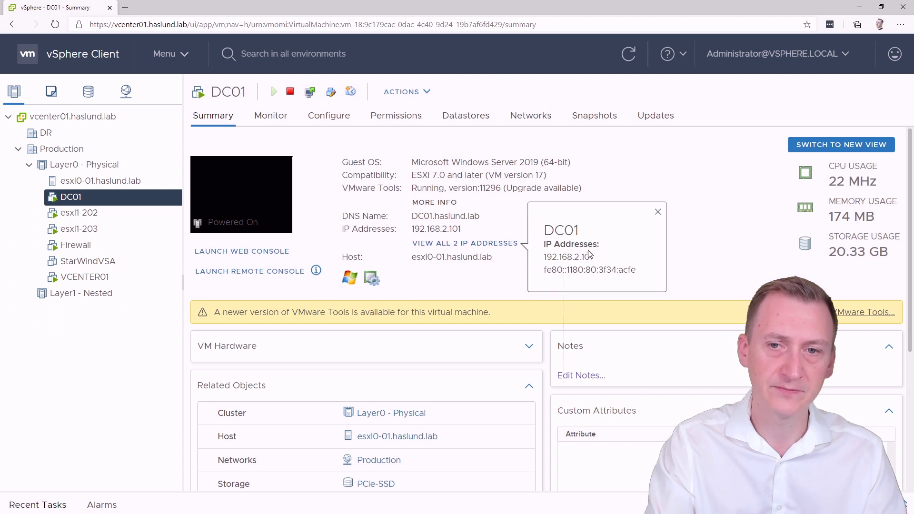
left_click(658, 212)
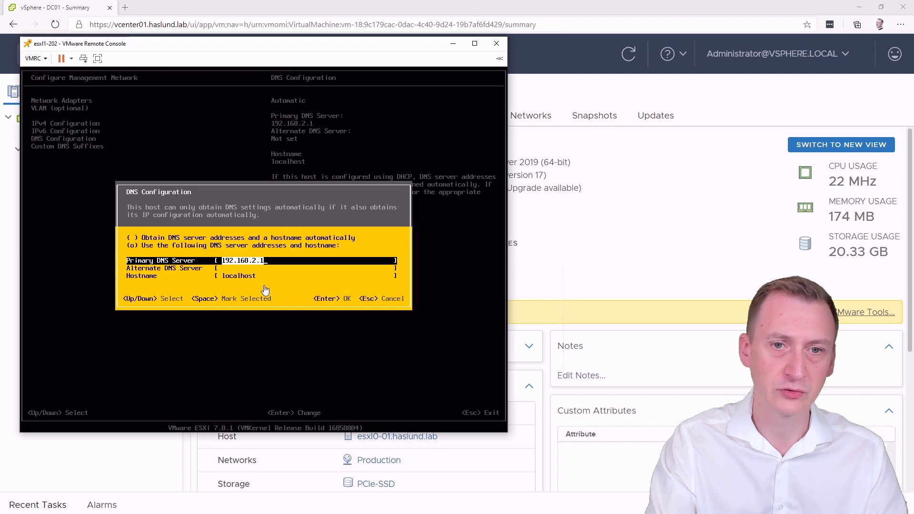
Step: Set primary DNS to 192.168.2.101 and hostname to esxl1202.haslund
key("End")
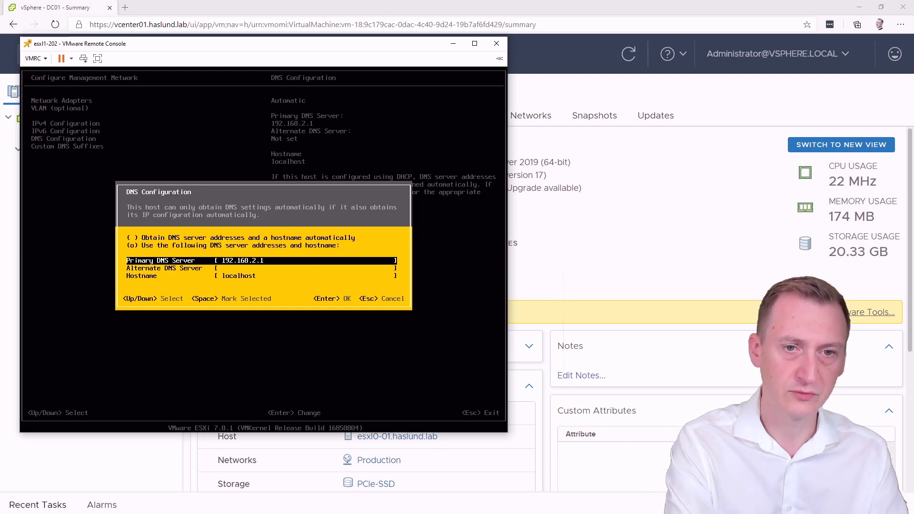
type("01")
key("Down")
key("Down")
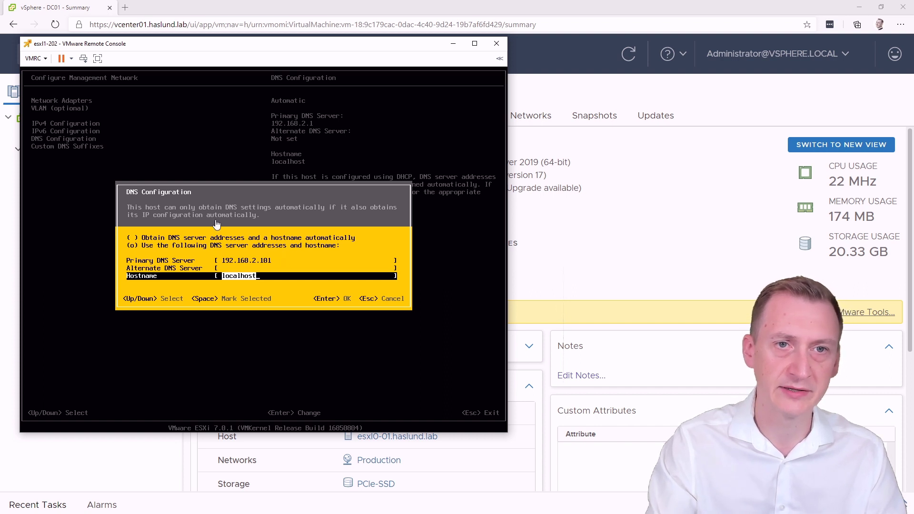
left_click_drag(292, 47, 417, 51)
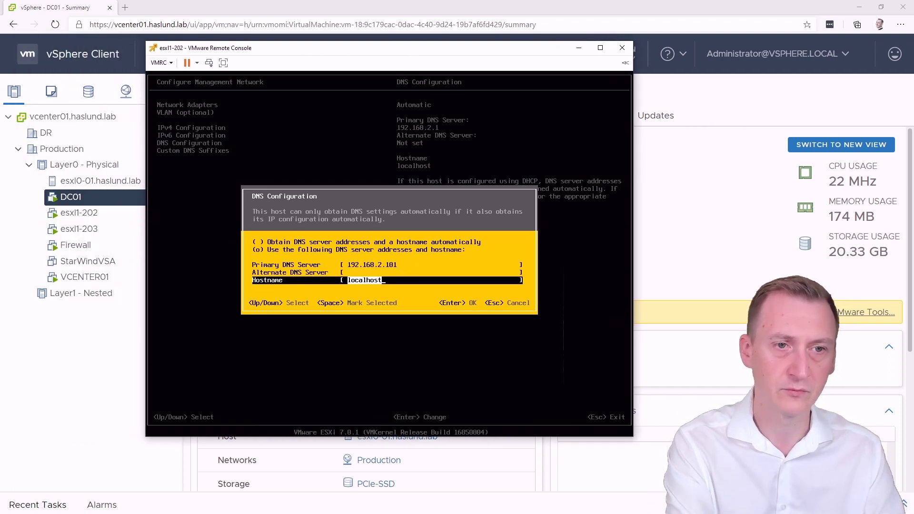
type("esx")
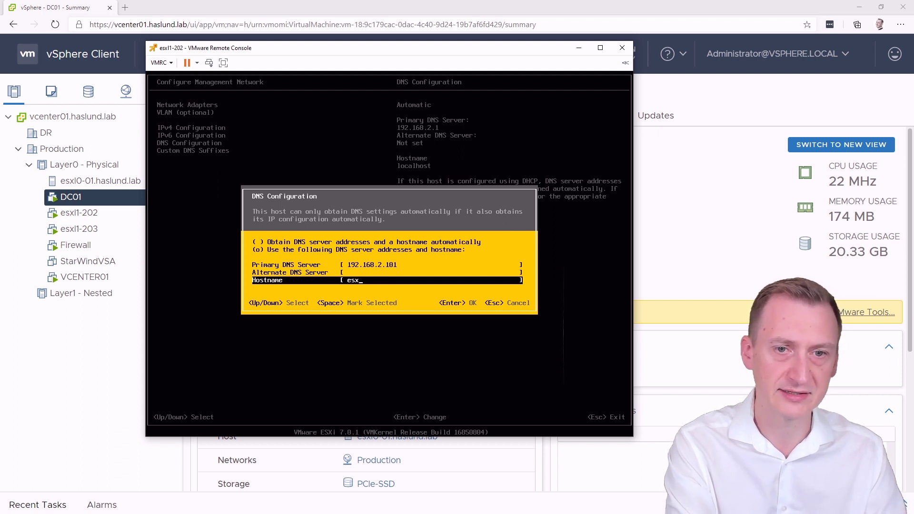
type("l1")
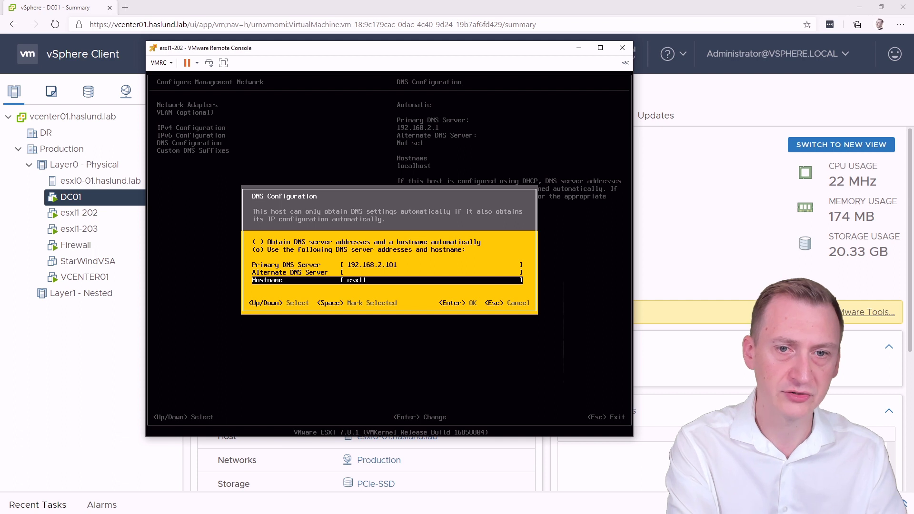
type("202")
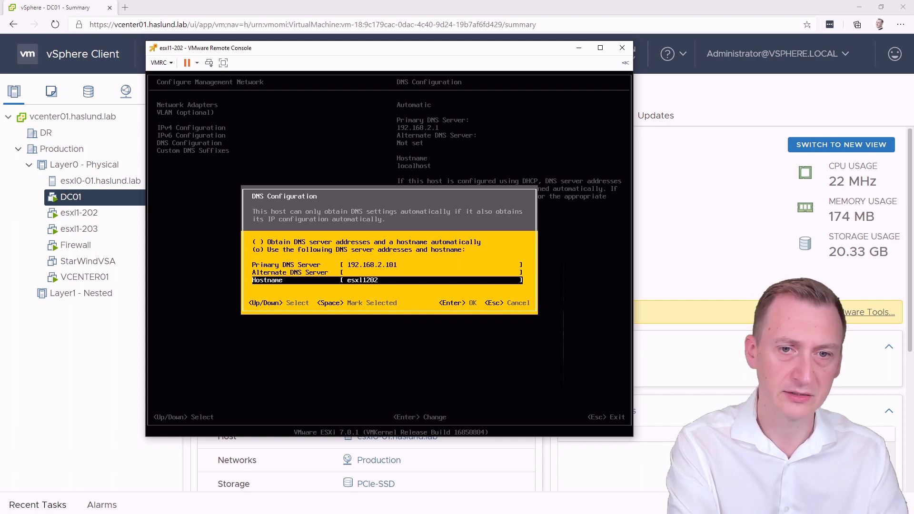
type(".haslund.lab")
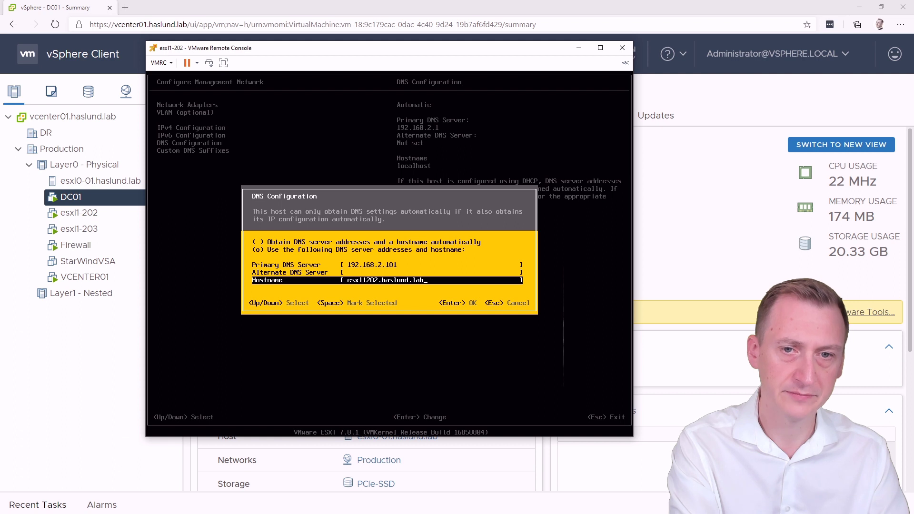
Step: Confirm the DNS settings and replace the custom DNS suffix localdomain with haslund.lab
key("Return")
key("Down")
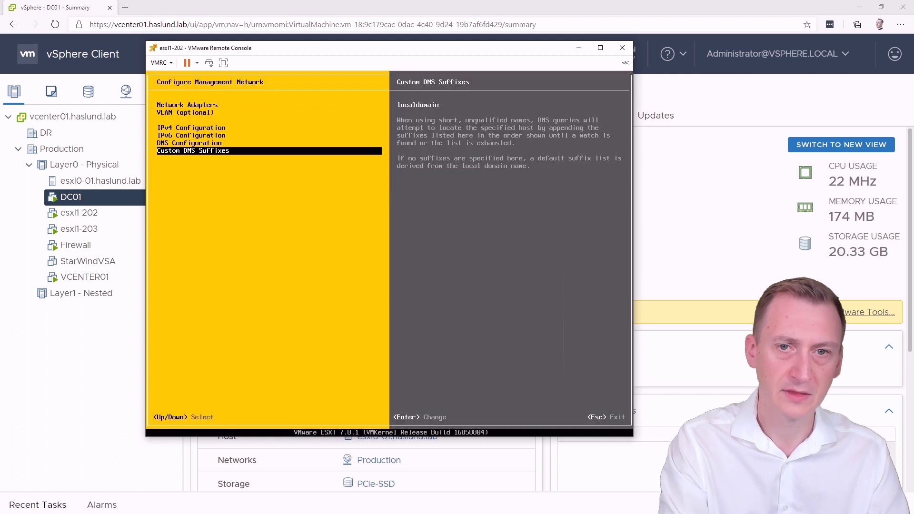
key("Return")
key("BackSpace")
key("BackSpace")
key("BackSpace")
key("BackSpace")
key("BackSpace")
key("BackSpace")
key("BackSpace")
key("BackSpace")
key("BackSpace")
key("BackSpace")
key("BackSpace")
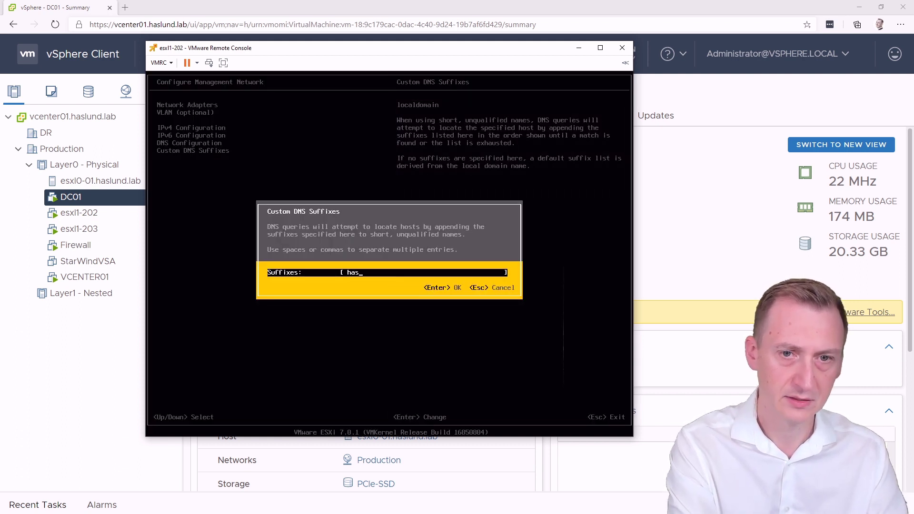
type("haslund.lab")
key("Return")
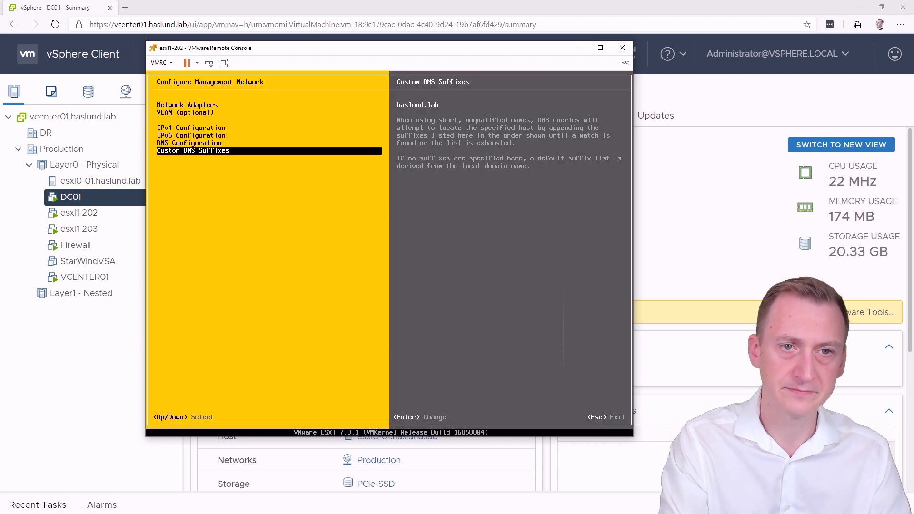
key("Up")
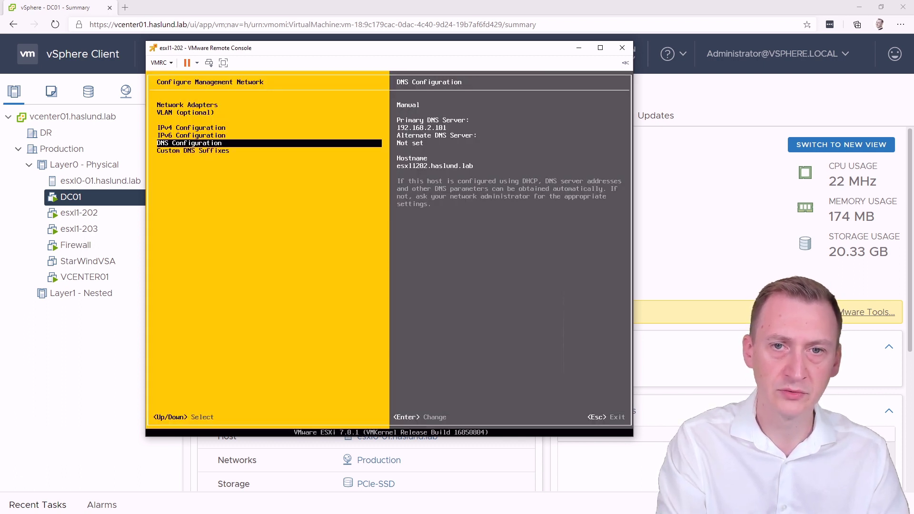
Step: Apply the changes, restart the management network and log out of System Customization
key("Escape")
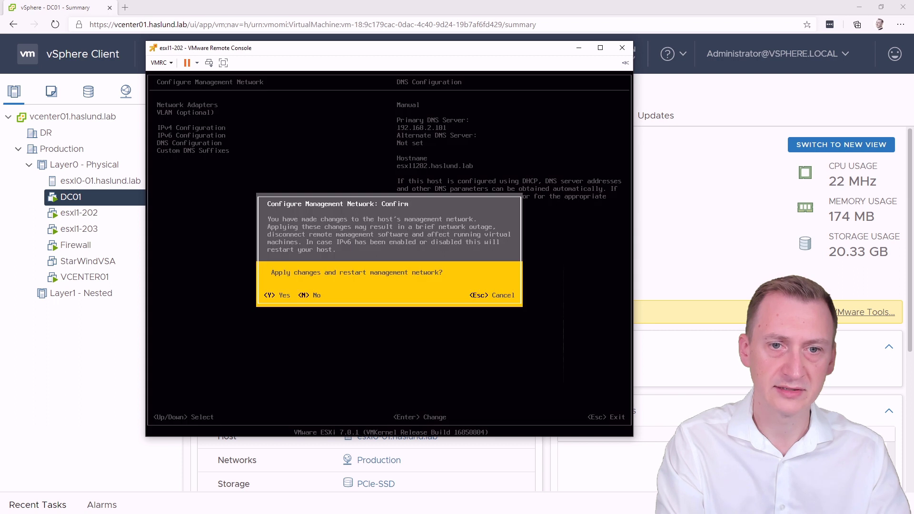
key("Escape")
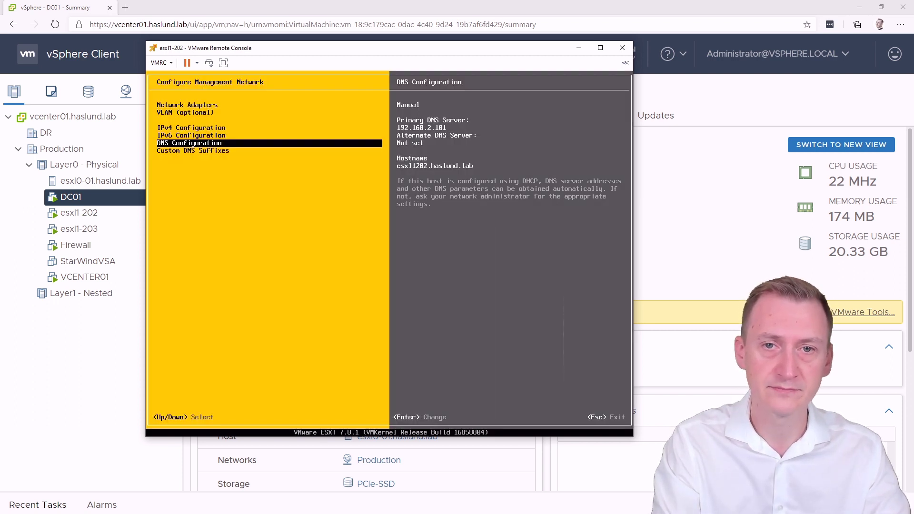
key("Escape")
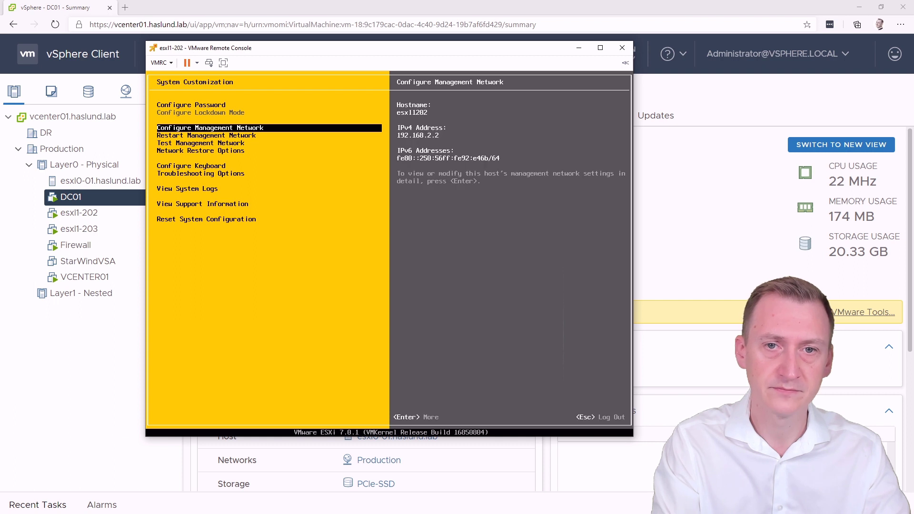
key("Up")
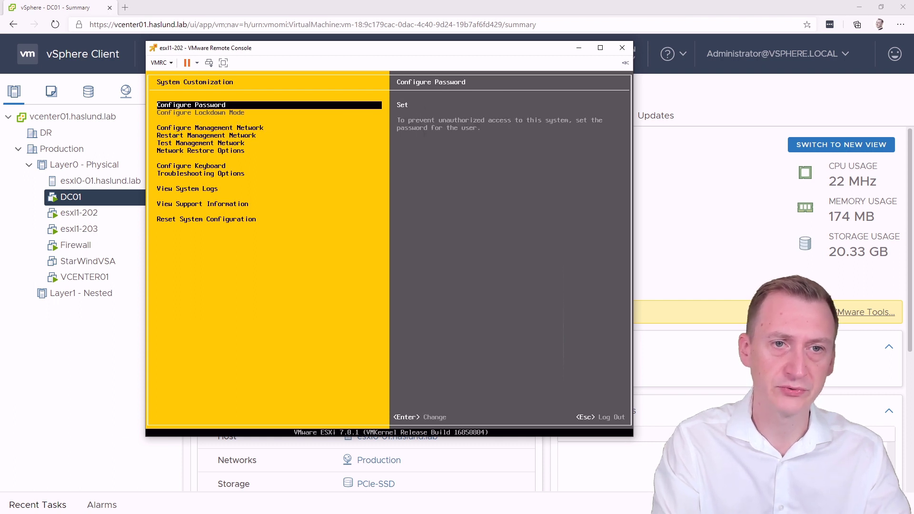
key("Escape")
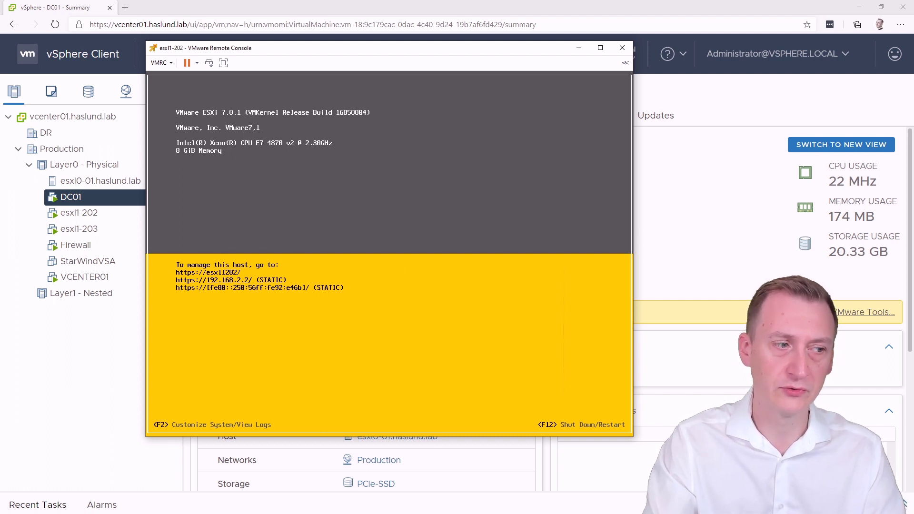
Step: Connect Remote Desktop to dc01.haslund.lab as Administrator with its password, accepting the certificate warning
key("alt+Tab")
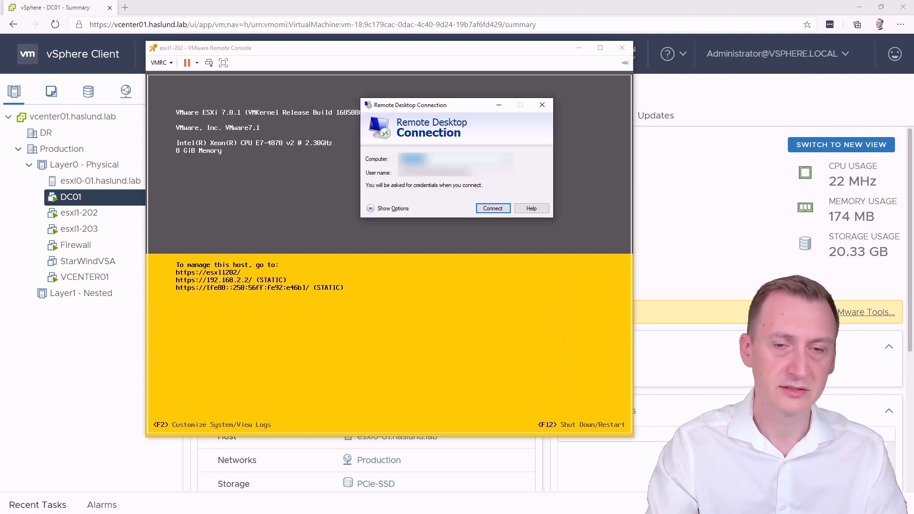
key("BackSpace")
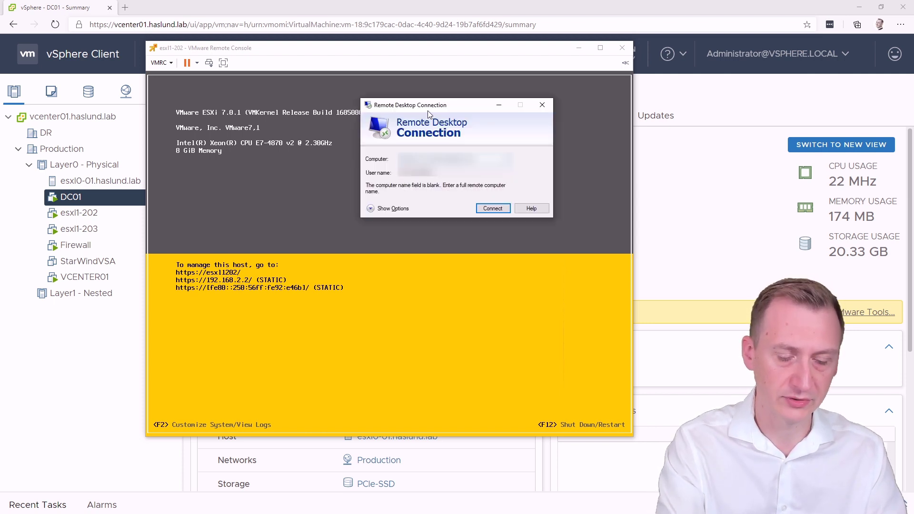
type("dc01.hasl")
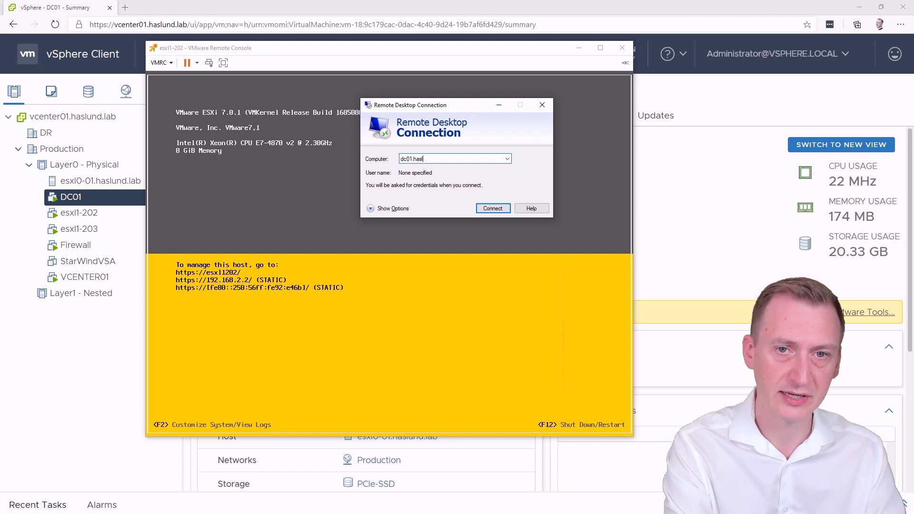
type("und.lab")
key("Return")
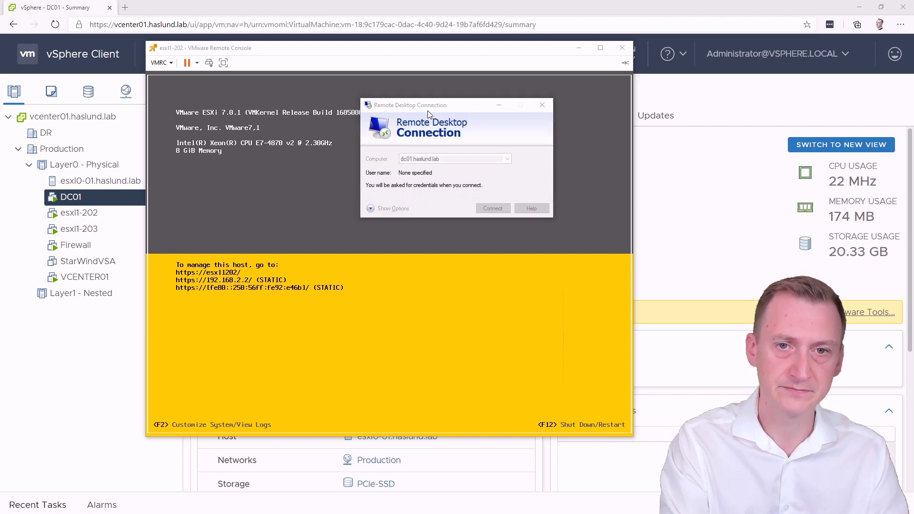
type("Admi")
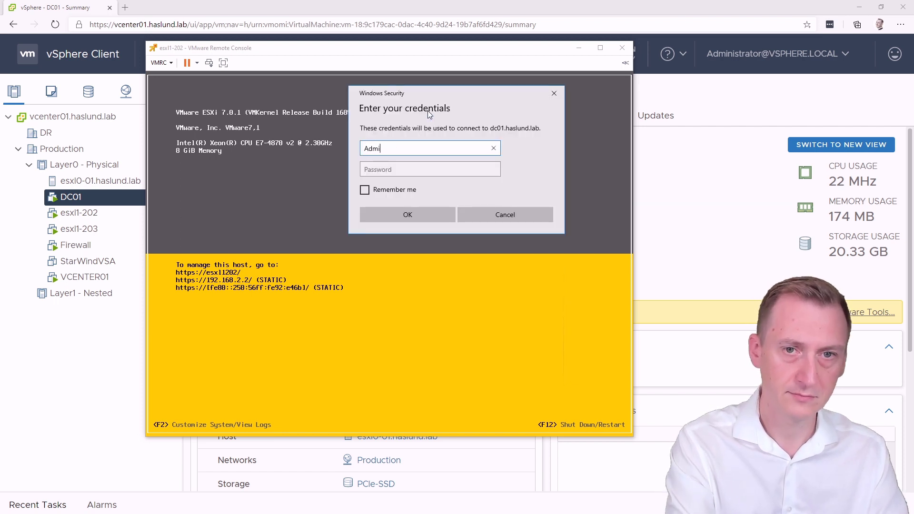
type("nistrator")
key("Tab")
type("••")
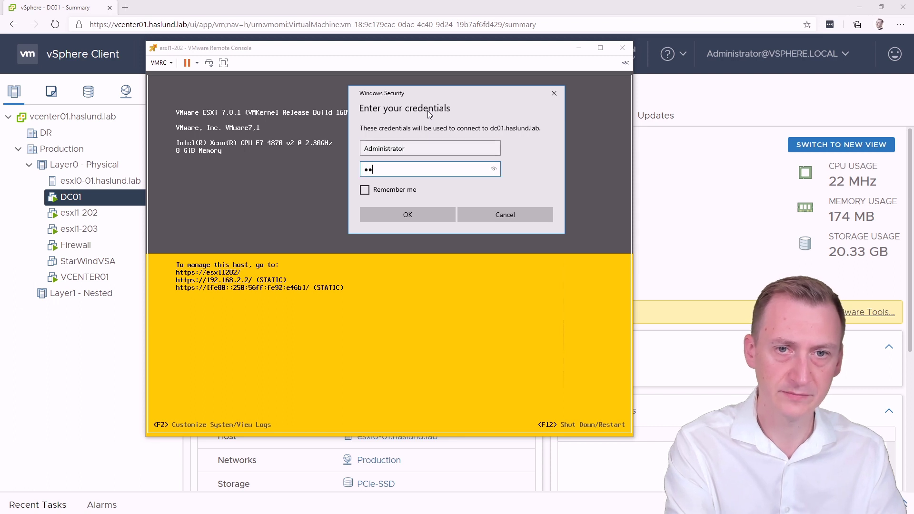
type("••••••")
key("Return")
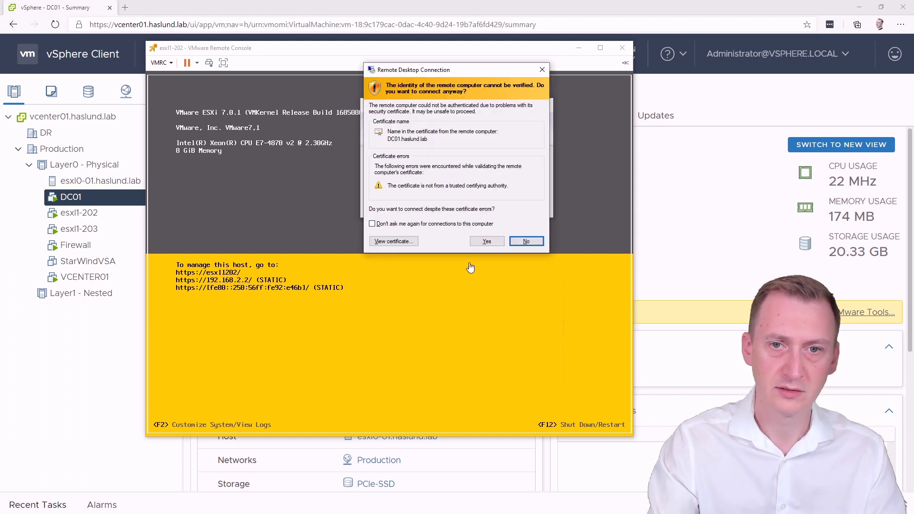
left_click(484, 243)
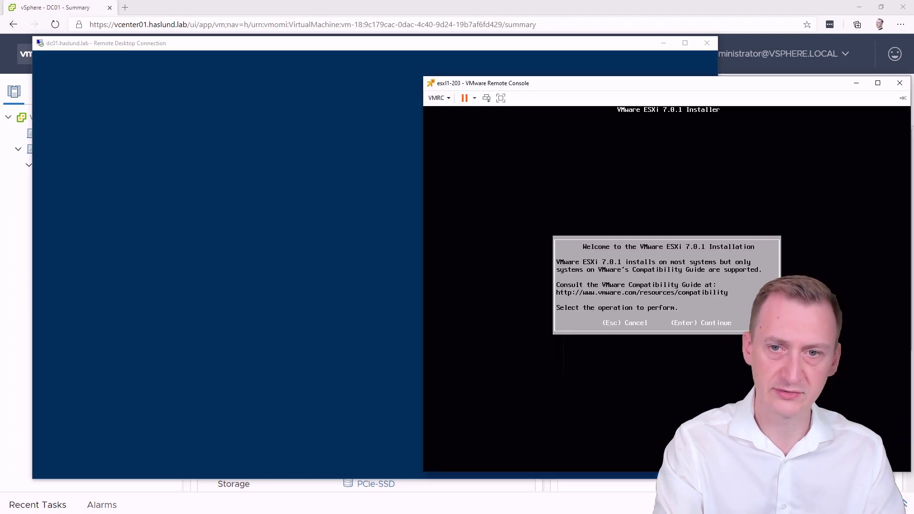
Step: Install ESXi on esxi1-203's local virtual disk, accepting the EULA and setting the root password
key("Return")
key("F11")
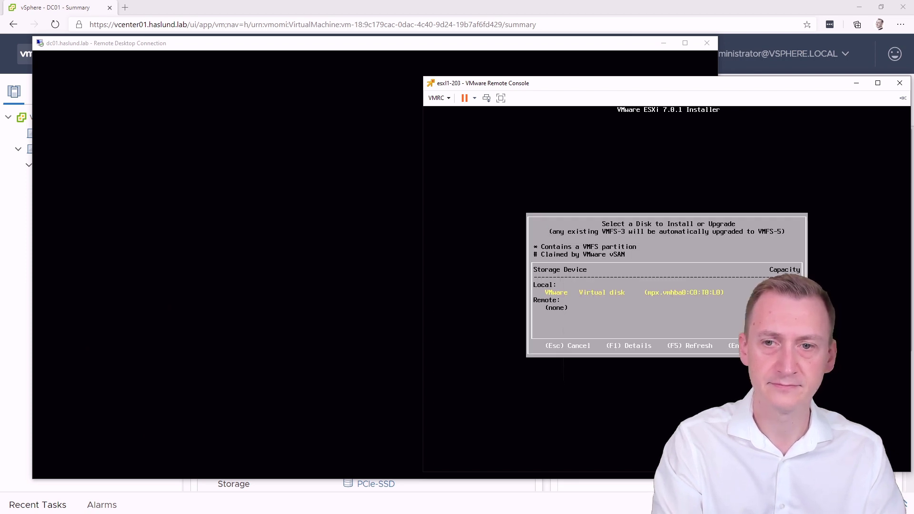
key("Return")
key("Return")
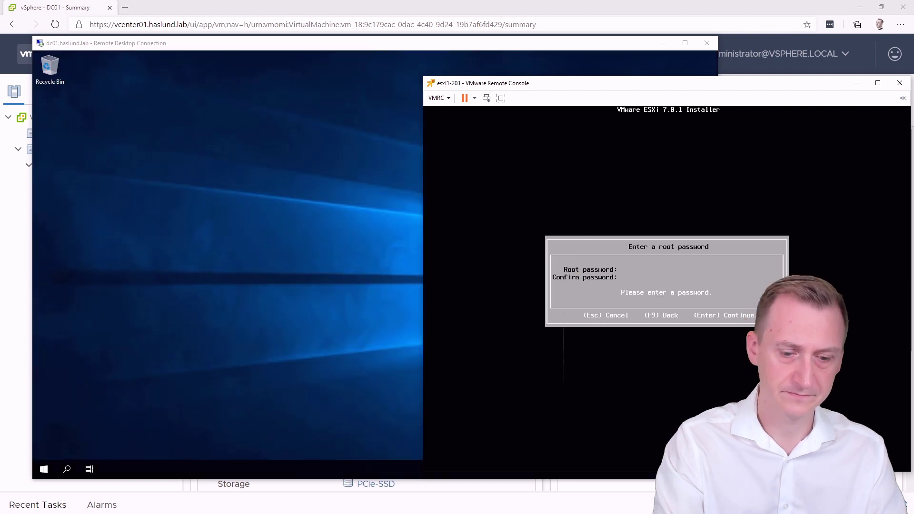
type("VMware1!")
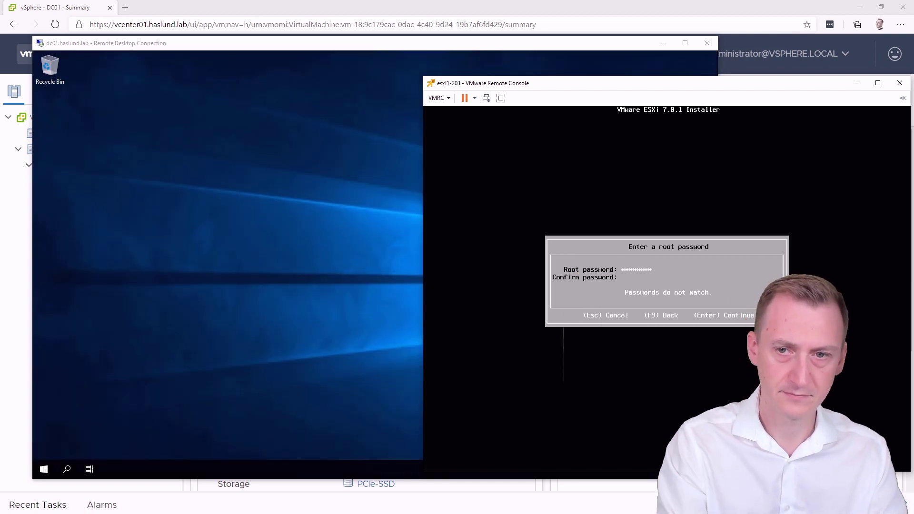
type("VMware1")
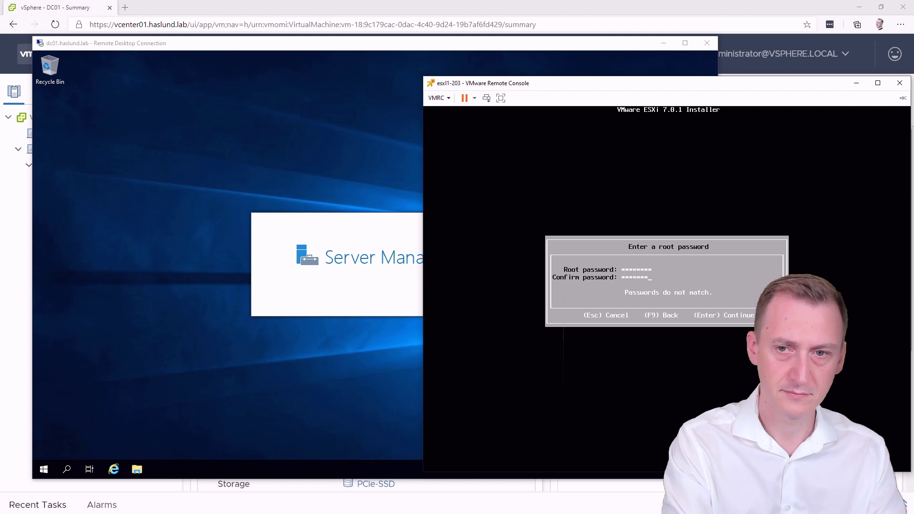
type("!")
key("Return")
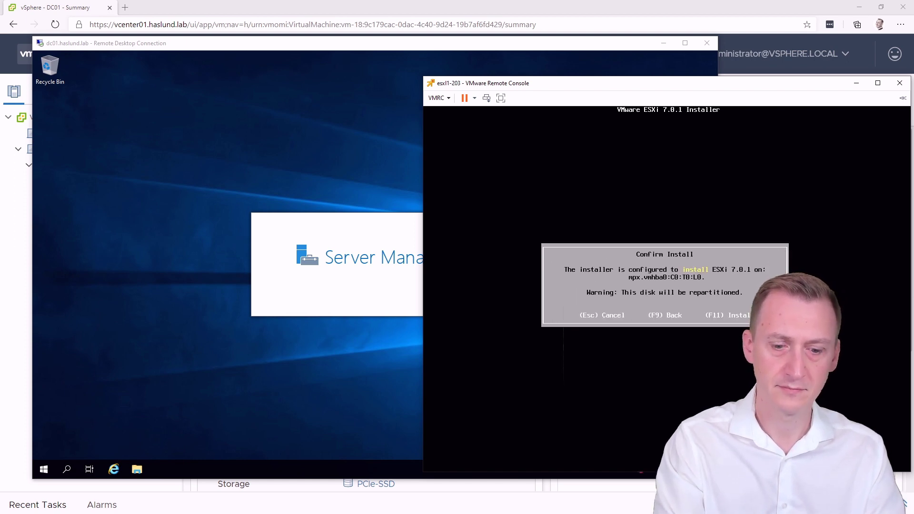
key("F11")
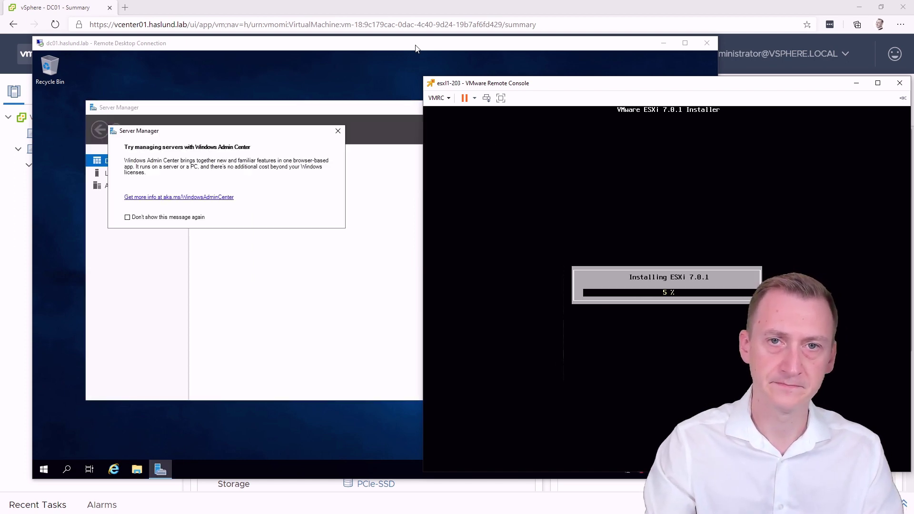
Step: On DC01's remote desktop, launch the DNS manager from Server Manager's Tools
left_click(415, 48)
left_click(338, 130)
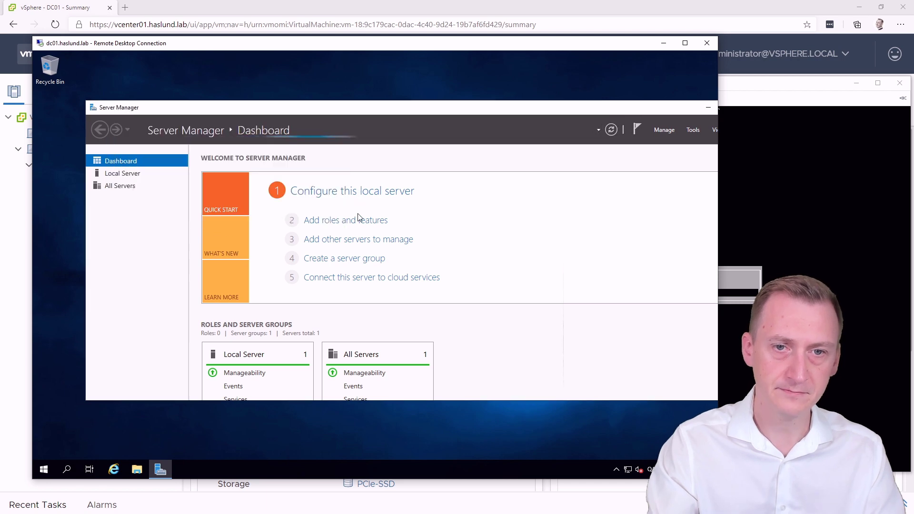
left_click(693, 131)
left_click(569, 249)
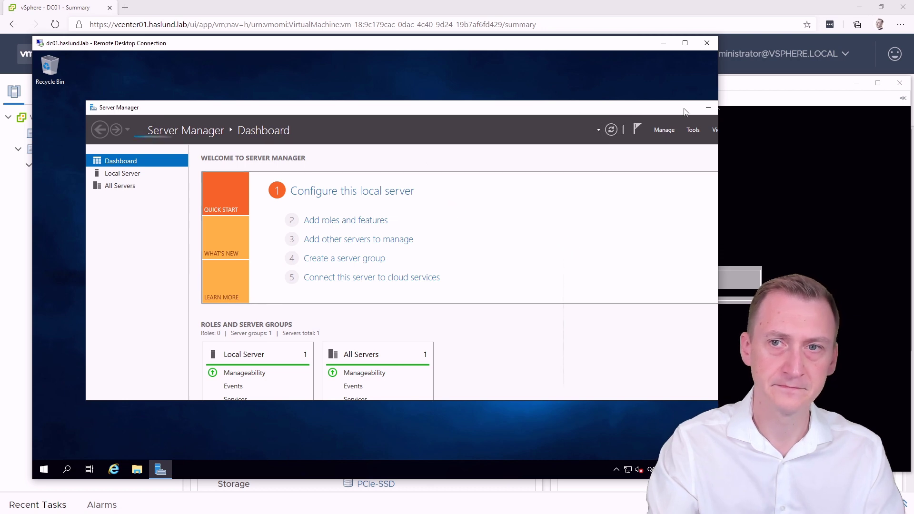
Step: With Server Manager minimized, open haslund.lab and start a New Host (A or AAAA) record named esxi1
left_click(708, 108)
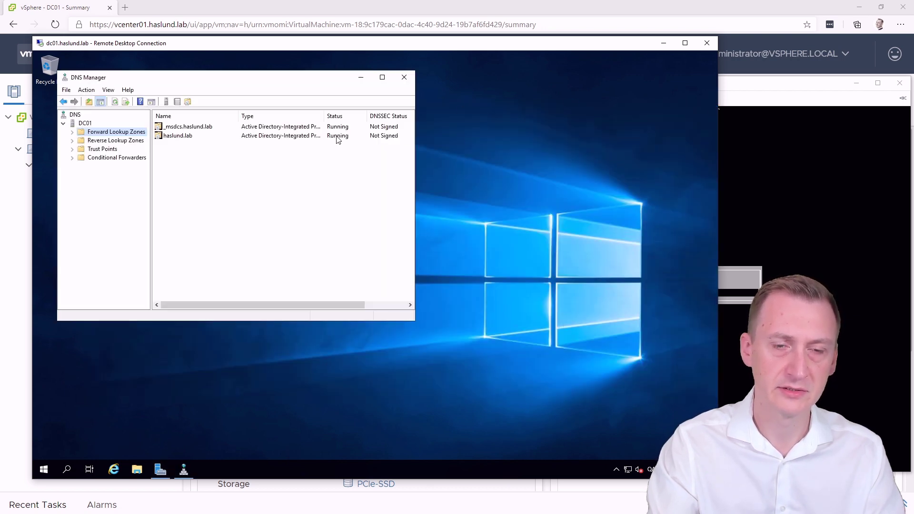
double_click(194, 139)
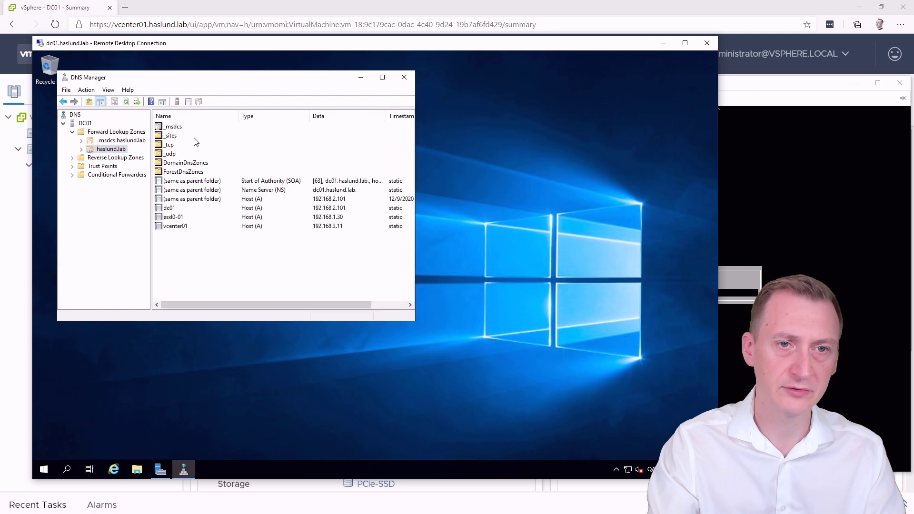
right_click(115, 152)
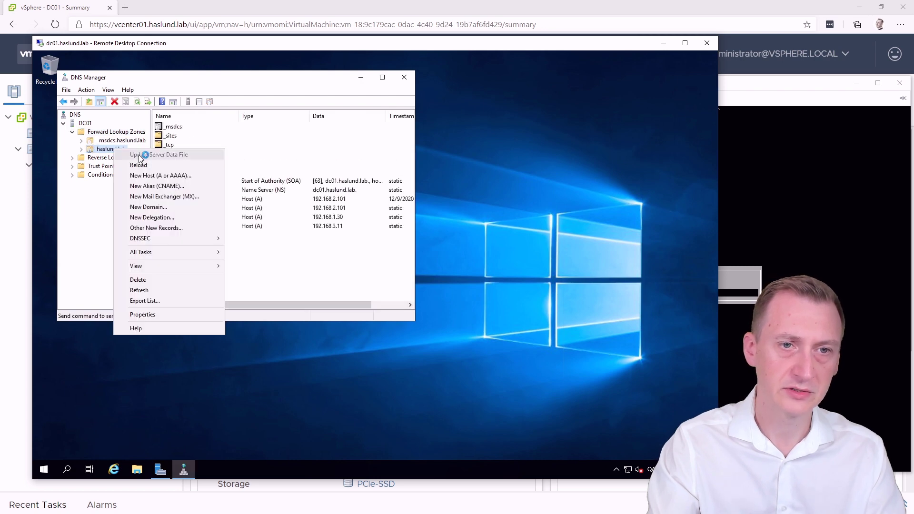
left_click(142, 176)
left_click_drag(225, 120, 447, 139)
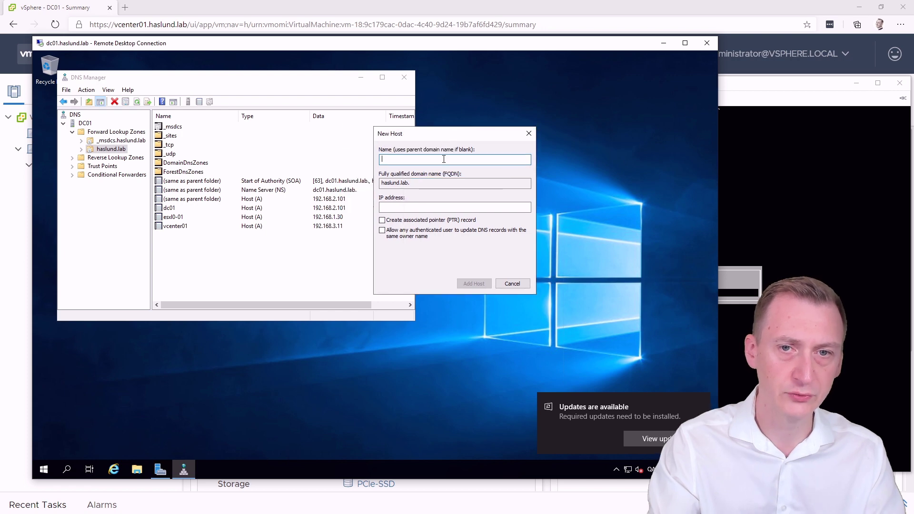
type("xi1-202.haslun")
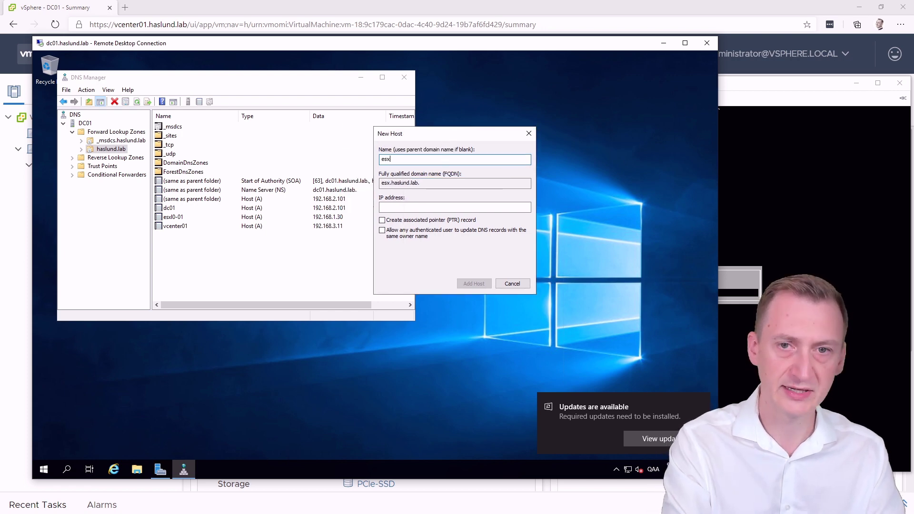
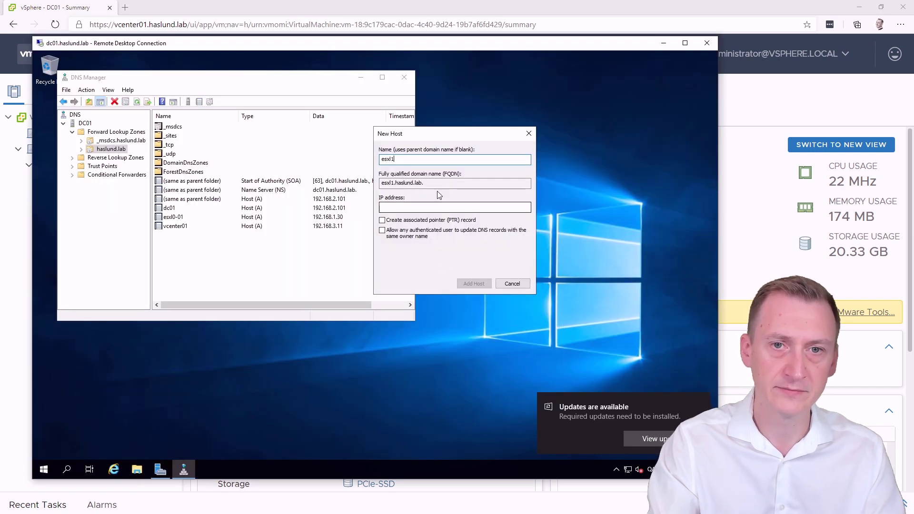
Step: Add DNS host record esxi1-202 at 192.168.2.2 with an associated PTR record
type("-202")
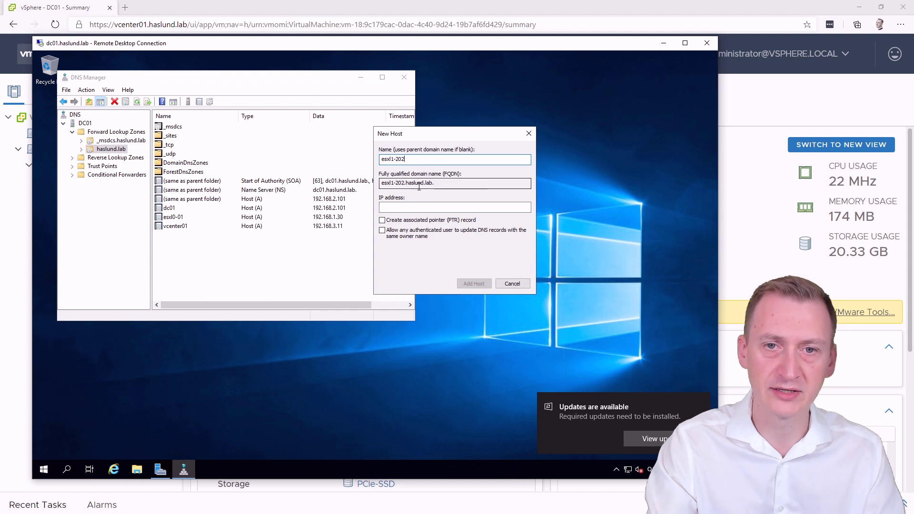
type(".haslun")
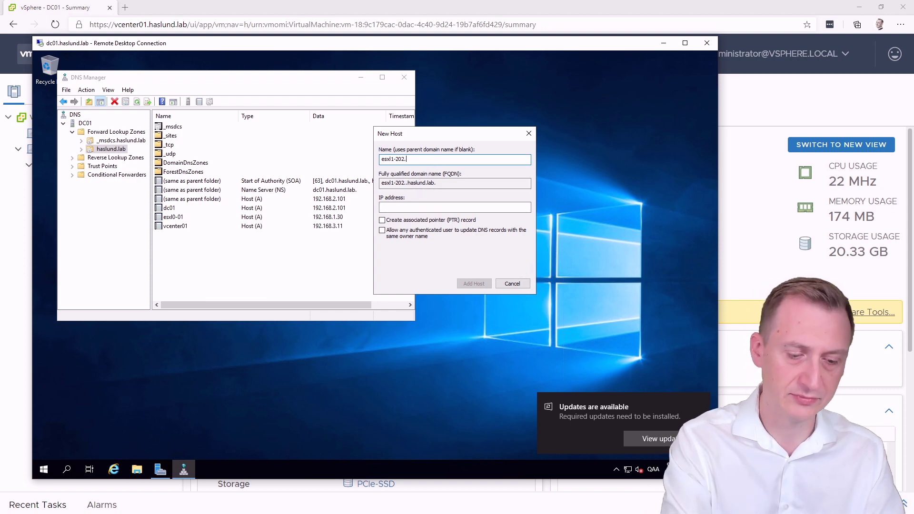
key("BackSpace")
key("BackSpace")
key("BackSpace")
key("BackSpace")
key("BackSpace")
key("BackSpace")
key("BackSpace")
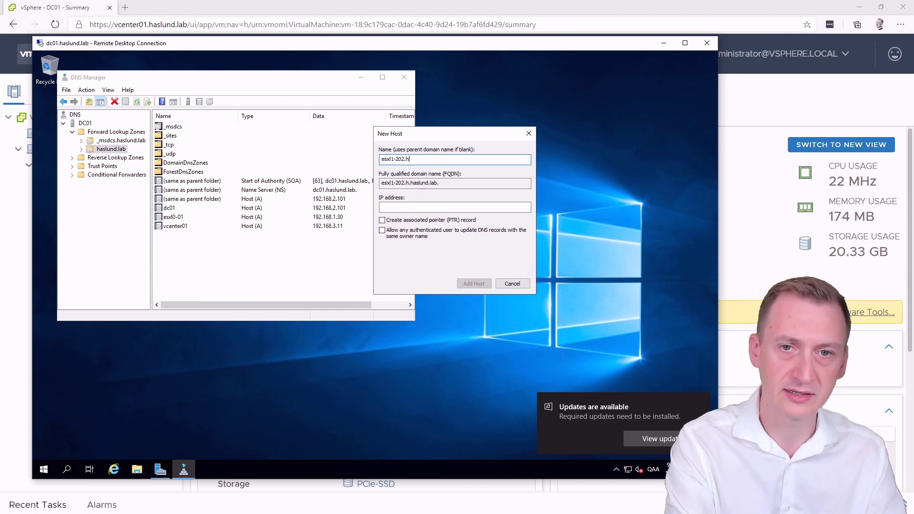
left_click(423, 208)
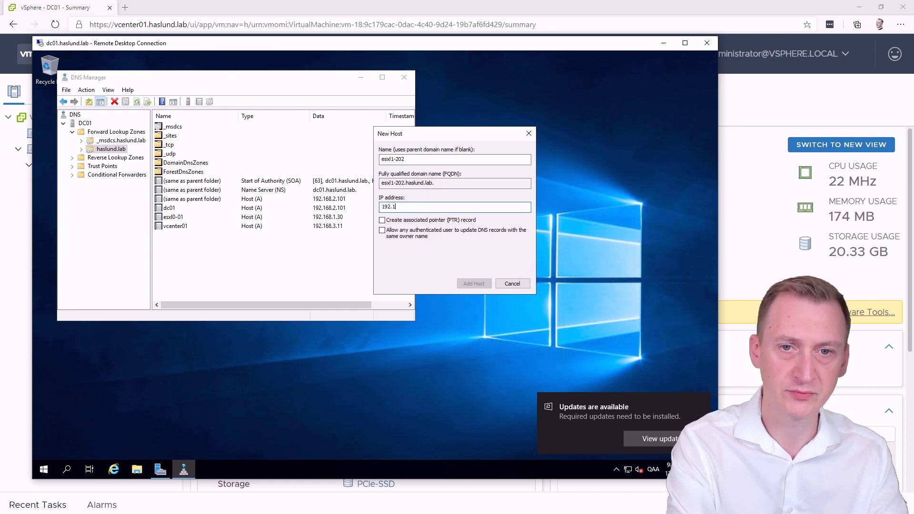
type("192.168.2.")
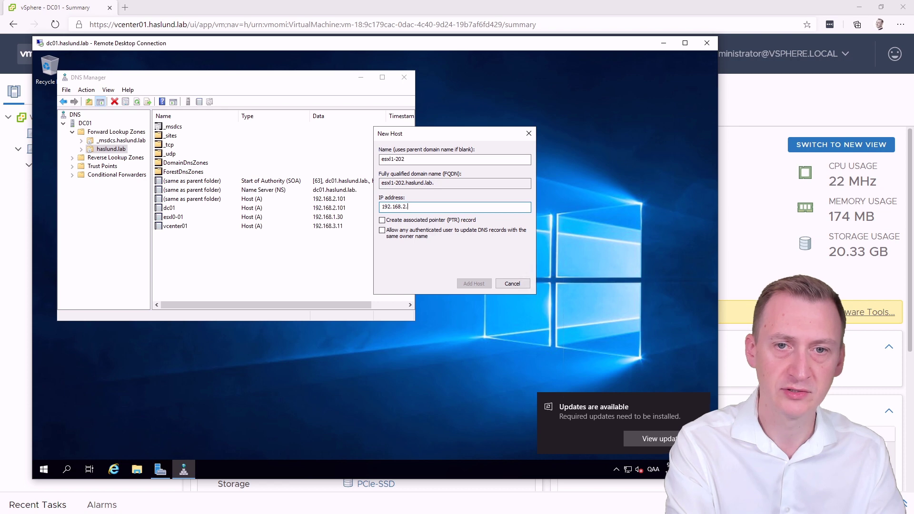
type("2")
left_click(427, 221)
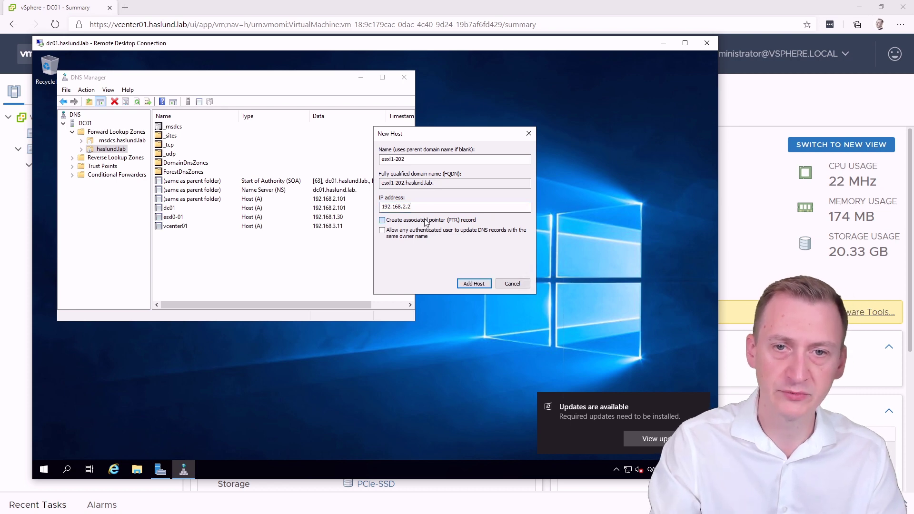
left_click(474, 284)
left_click(444, 295)
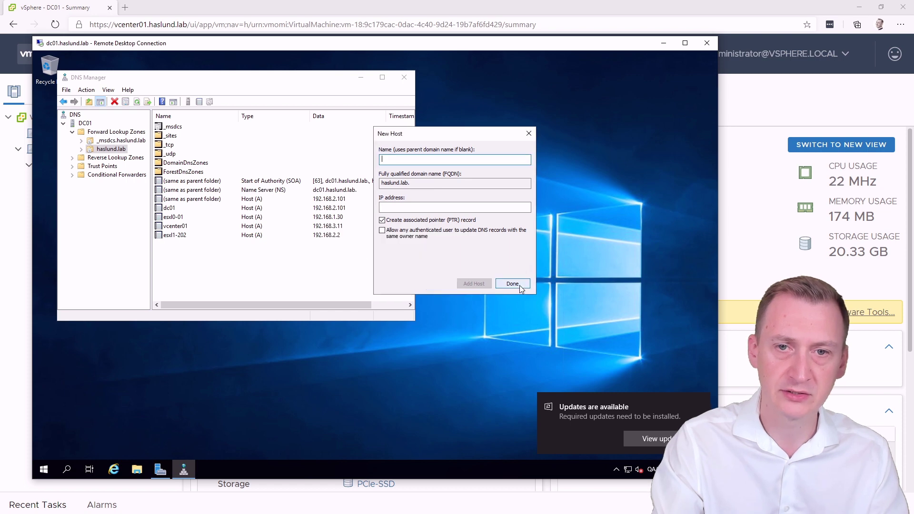
Step: Add host record esxi1-203 at 192.168.2.3 and close the New Host dialog
type("e")
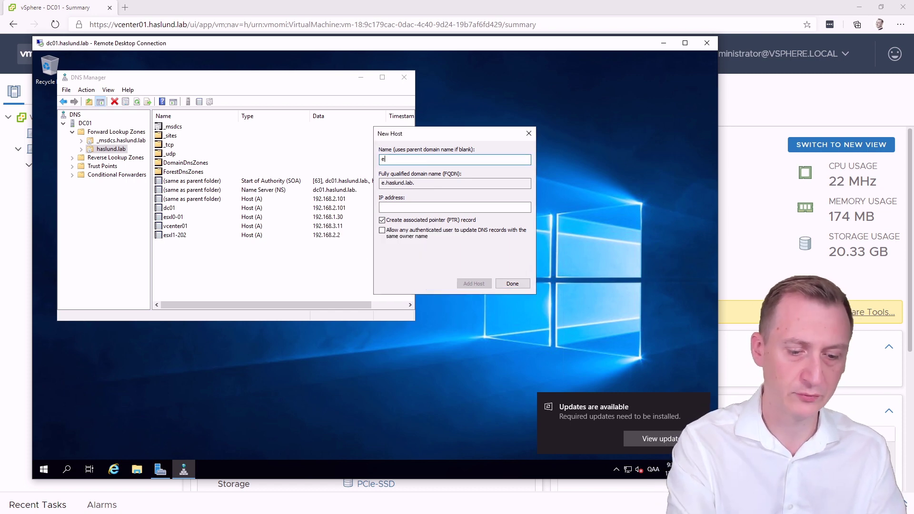
type("sx")
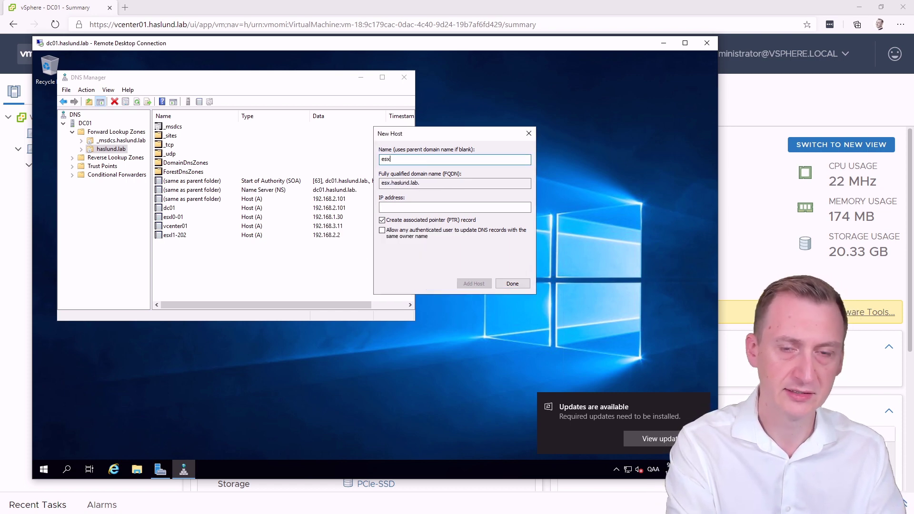
type("l1-203")
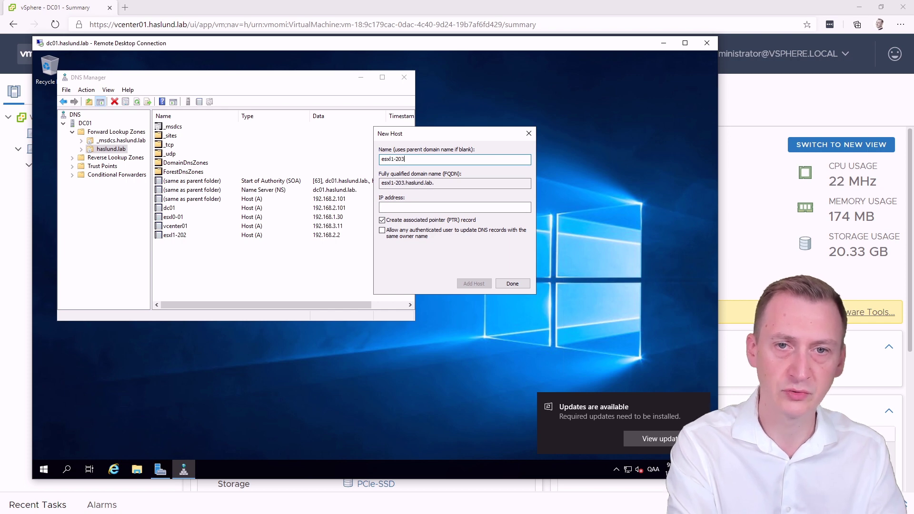
key("Tab")
key("Tab")
type("192.1")
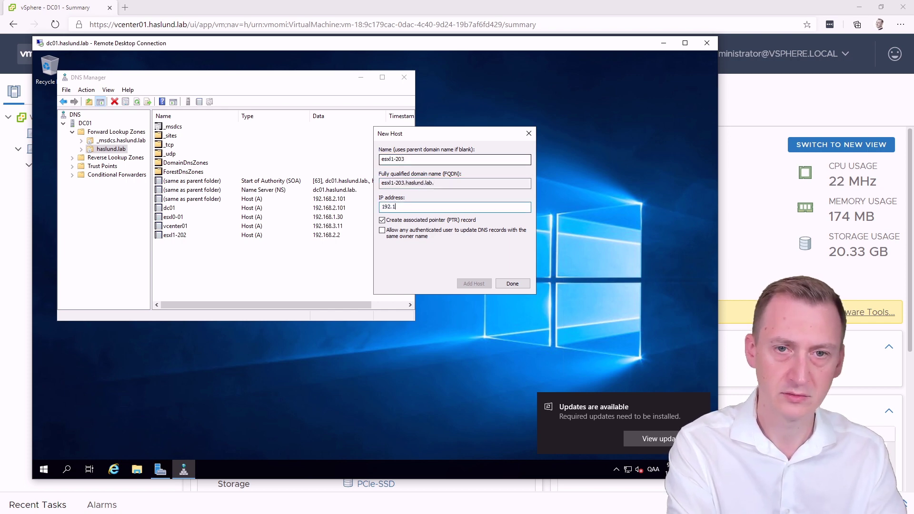
type("68.2.3")
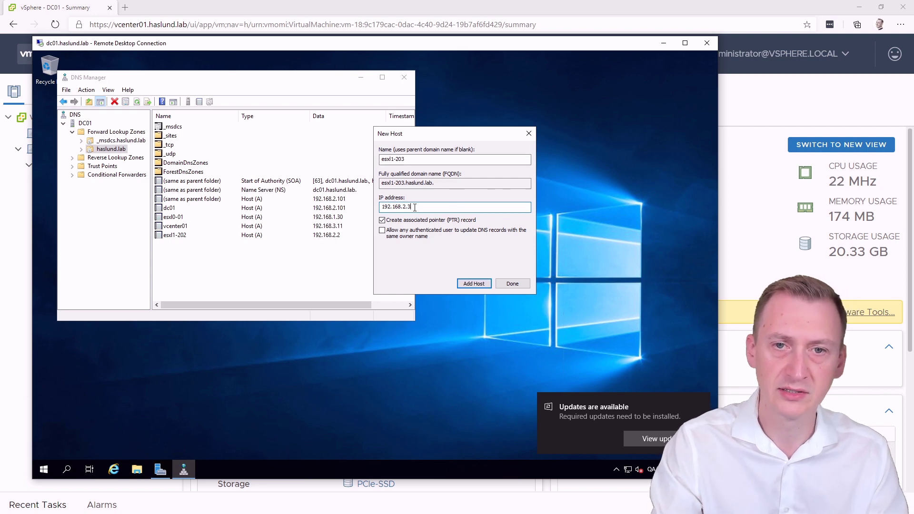
left_click(469, 284)
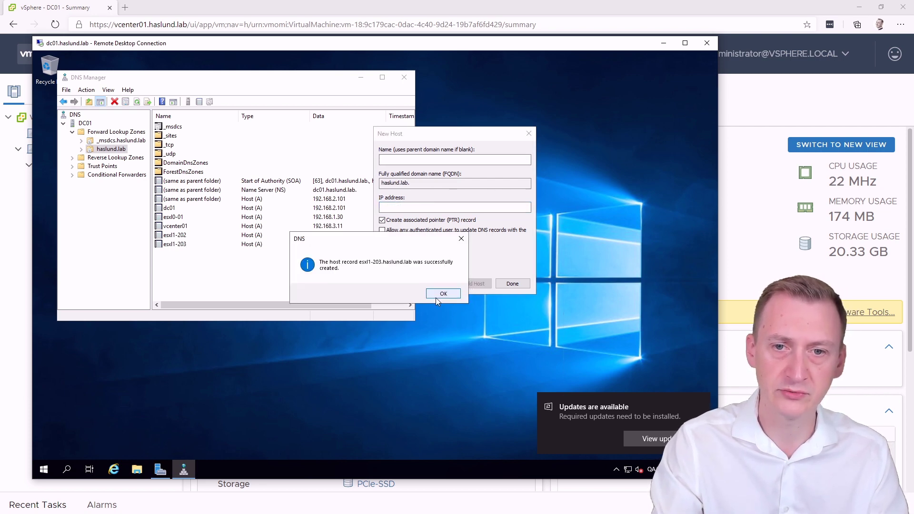
left_click(439, 292)
left_click(499, 284)
Step: Close DNS Manager, dismiss the update notice and Settings, and disconnect the remote desktop session
left_click(403, 78)
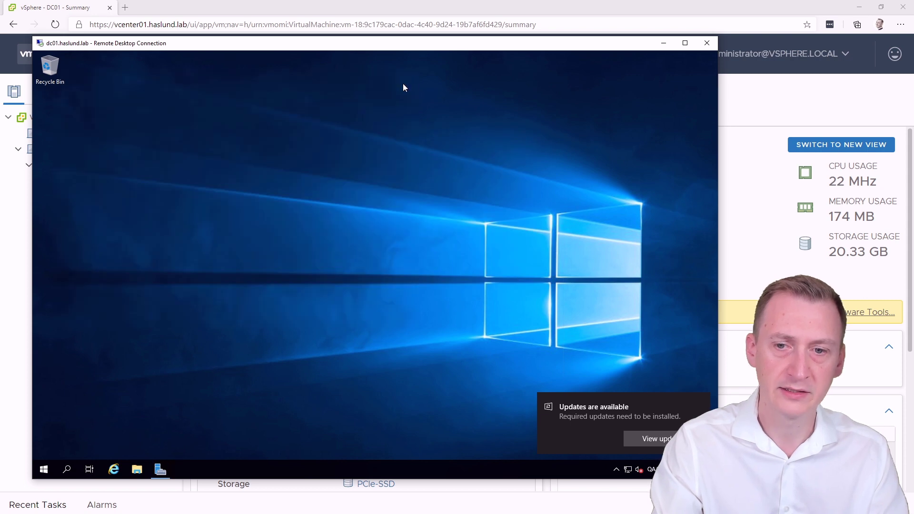
left_click(648, 438)
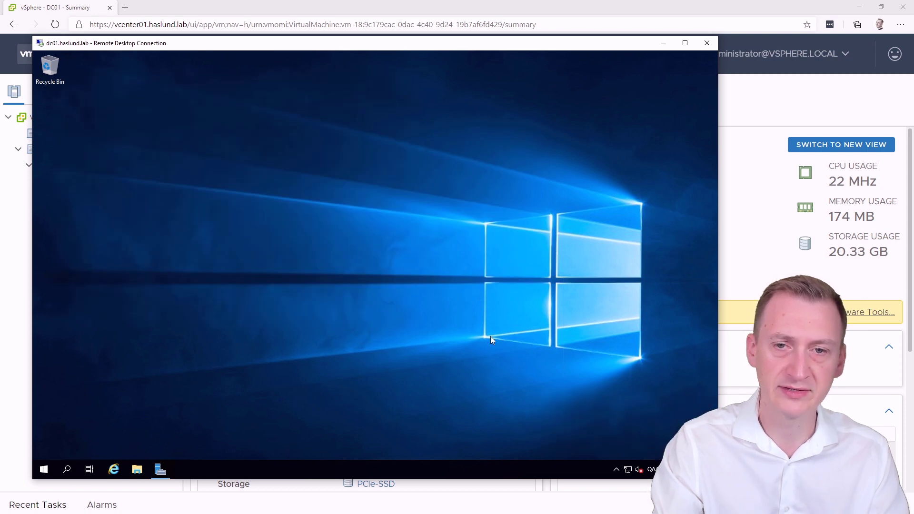
left_click(707, 58)
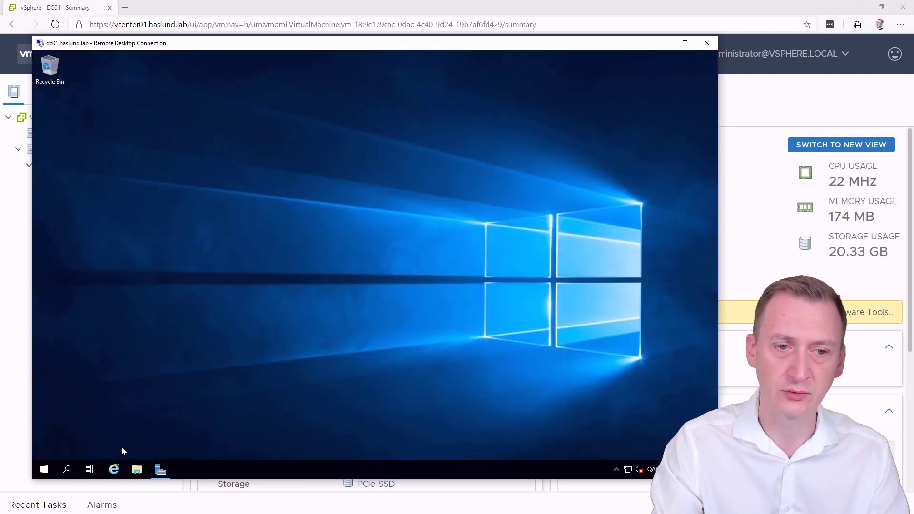
left_click(44, 469)
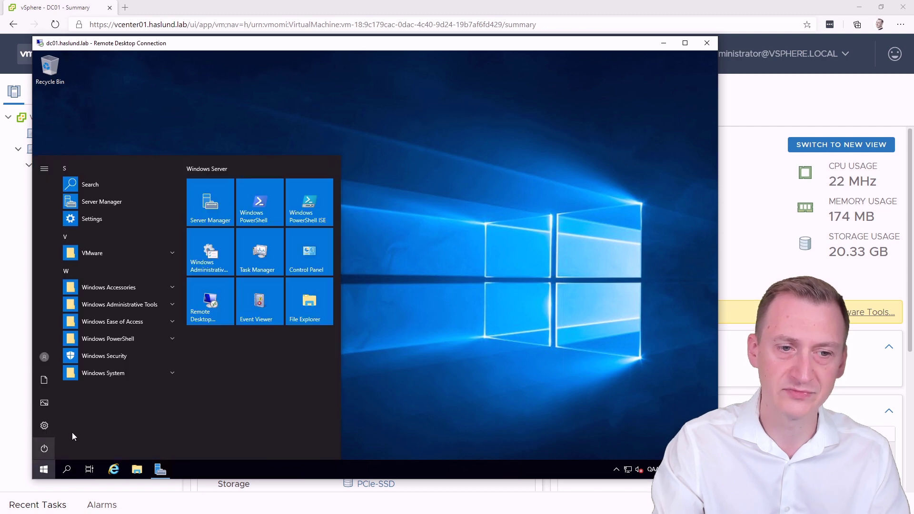
left_click(44, 449)
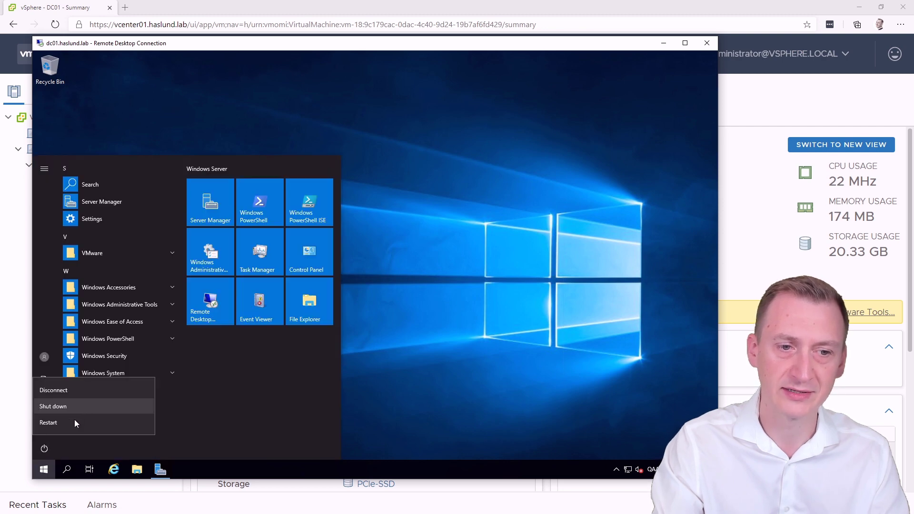
left_click(99, 392)
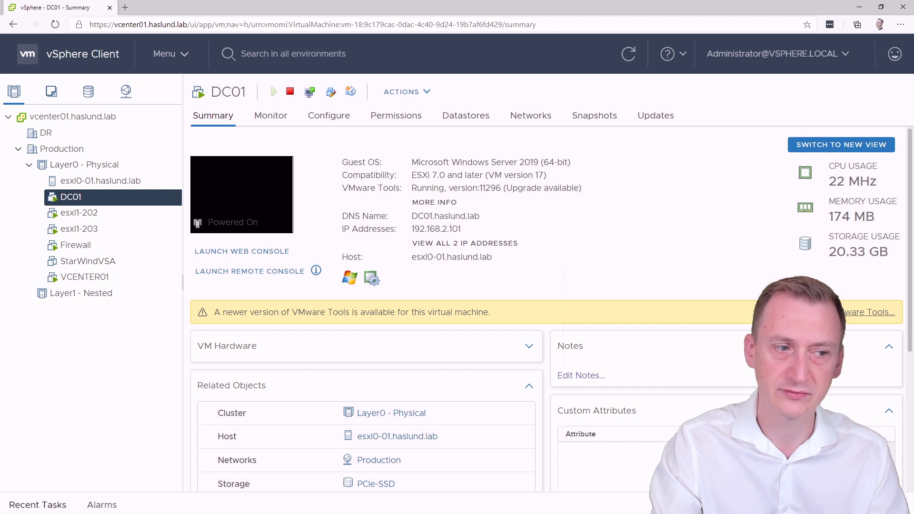
Step: Disconnect the installer ISO from esxi1-203's CD/DVD drive 1 and reboot the installed host
key("alt+Tab")
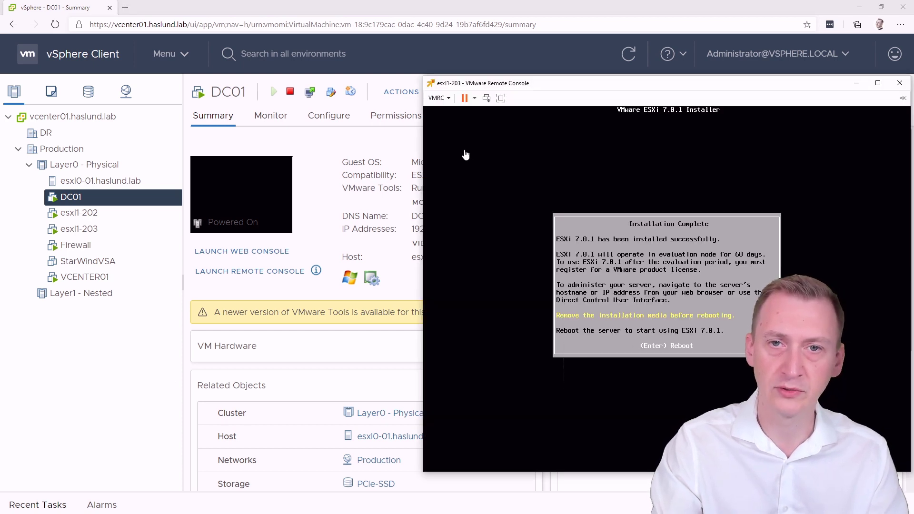
left_click(439, 98)
mouse_move(489, 112)
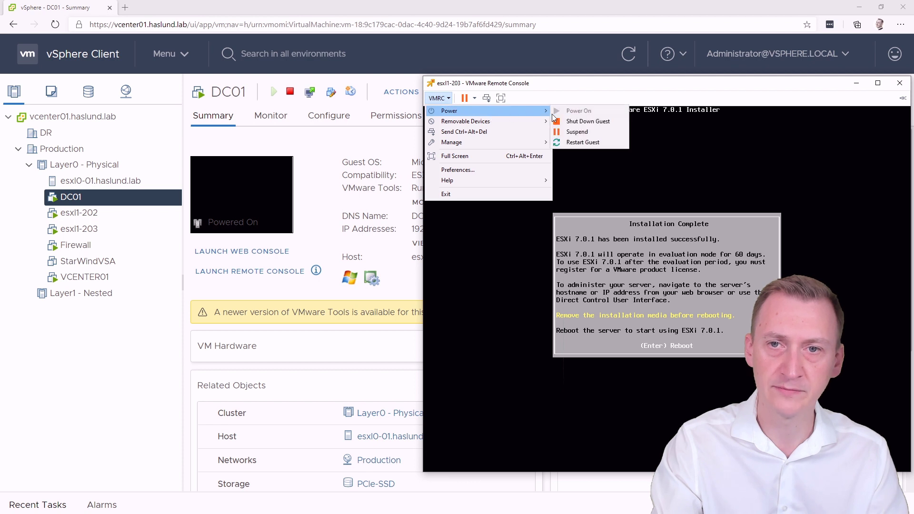
left_click(464, 132)
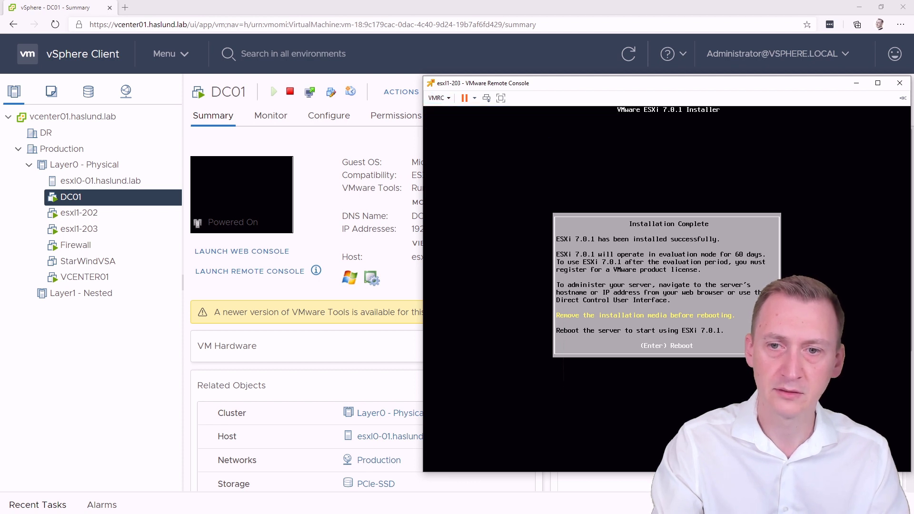
left_click(439, 98)
mouse_move(481, 121)
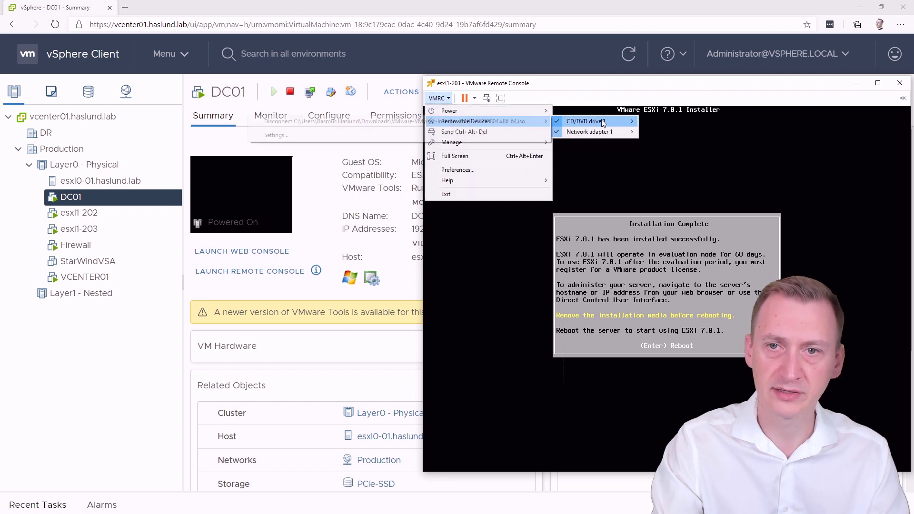
mouse_move(602, 119)
left_click(460, 119)
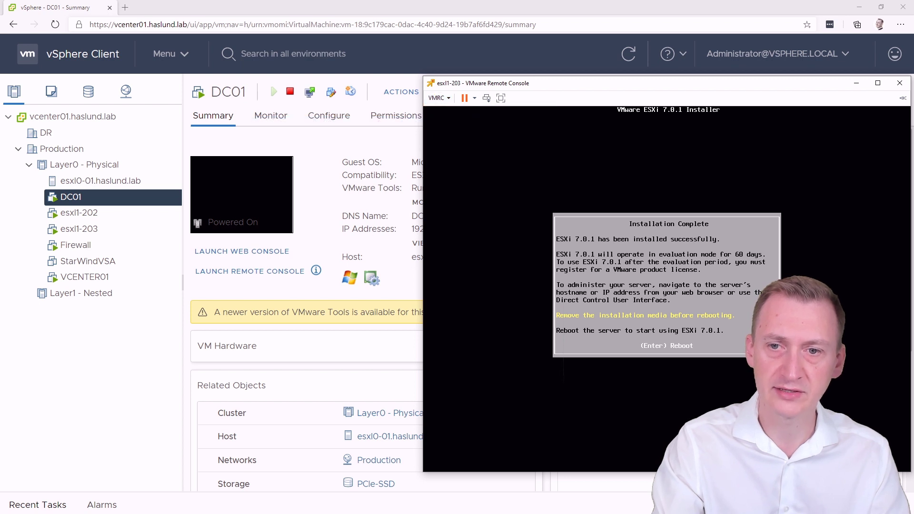
key("Return")
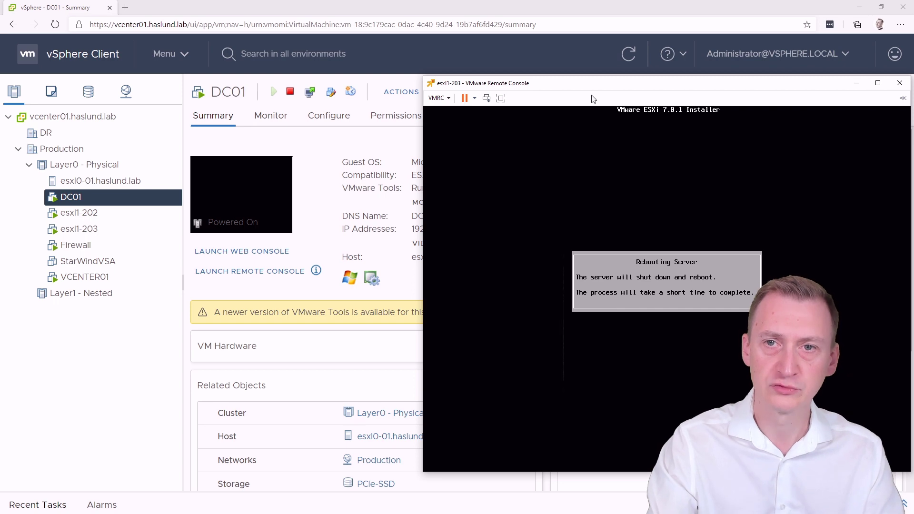
left_click(356, 14)
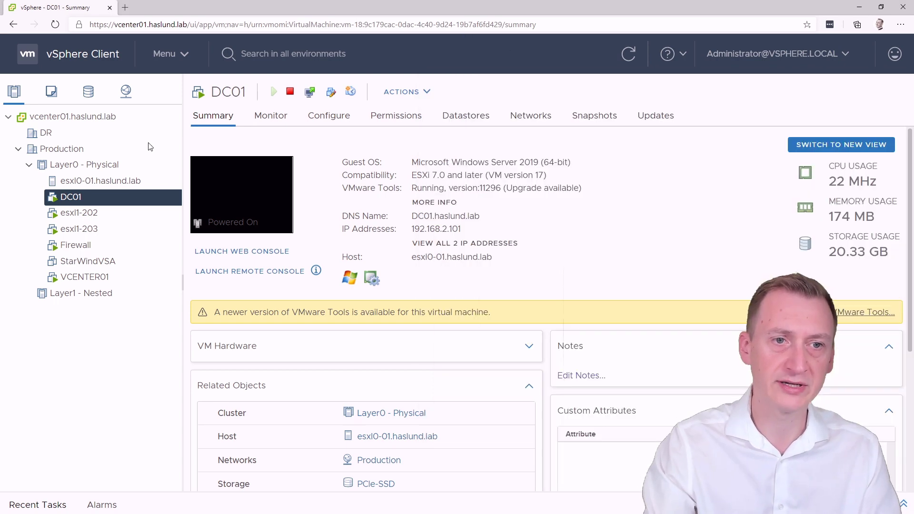
Step: Start Add Hosts on Layer1 - Nested with esxi1-202.haslund.lab, user root and its password
left_click(87, 292)
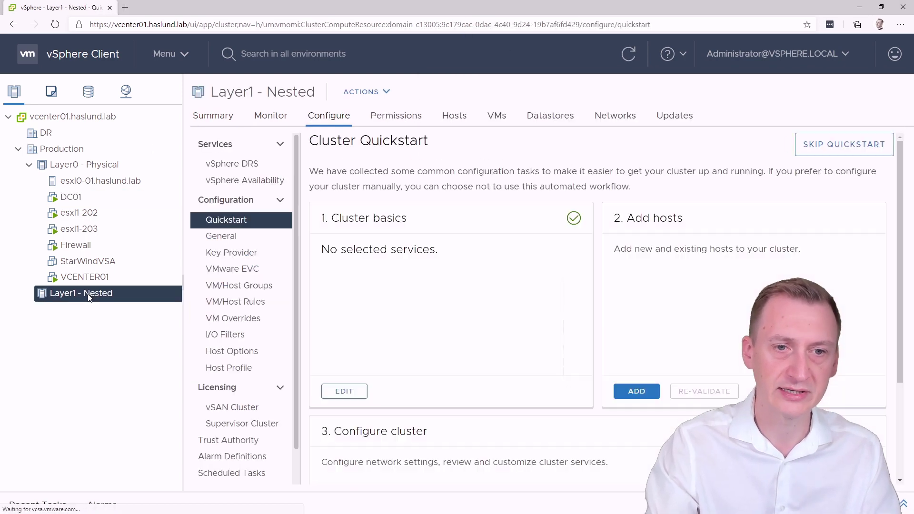
right_click(88, 292)
left_click(188, 115)
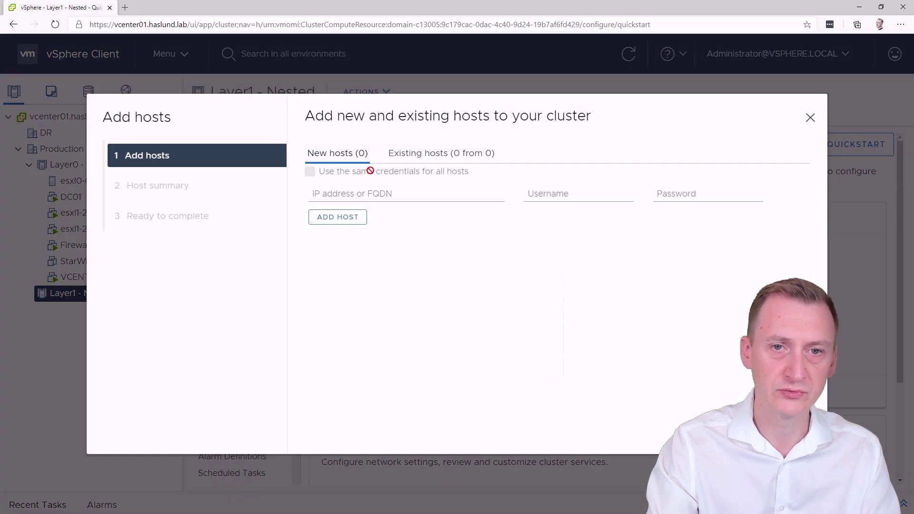
left_click(376, 192)
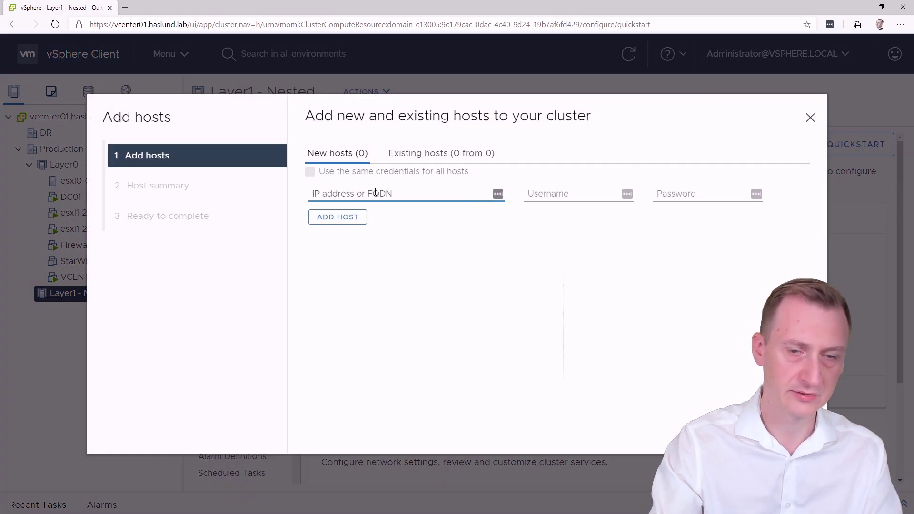
type("esxl1-202.haslund.lab")
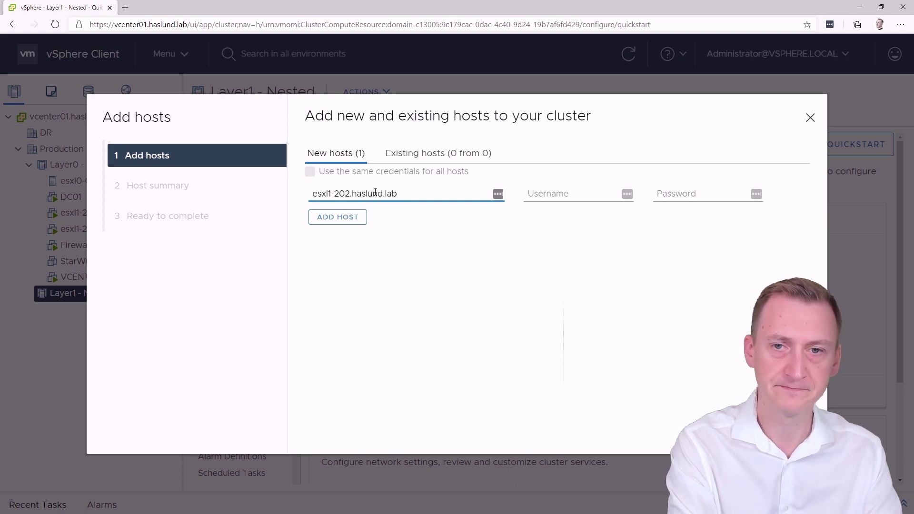
key("Tab")
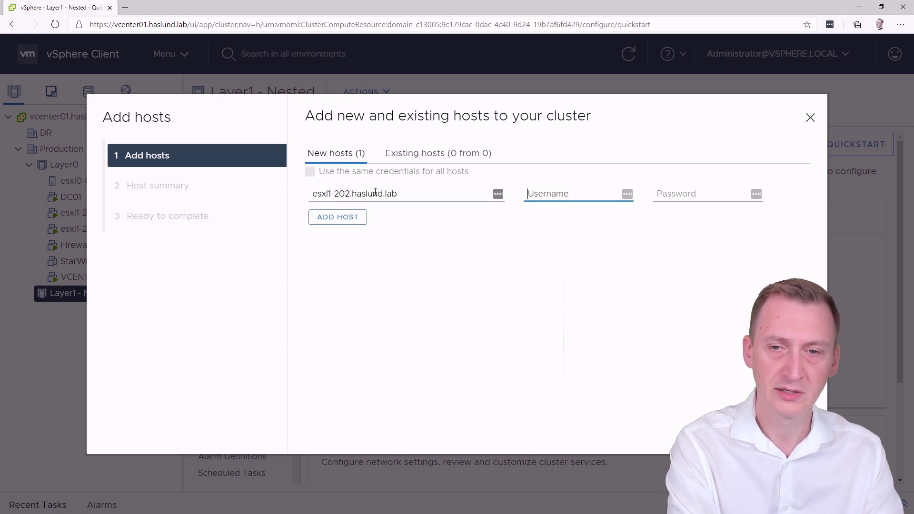
type("root")
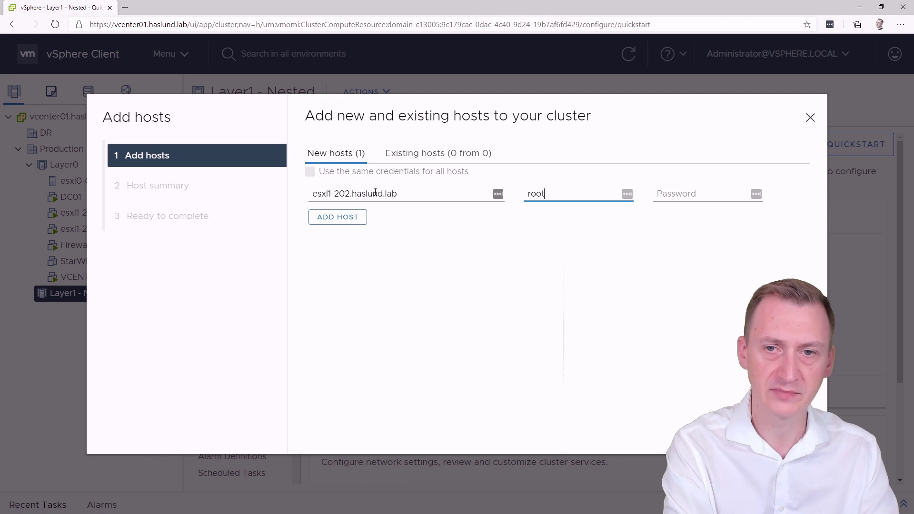
key("Tab")
type("****")
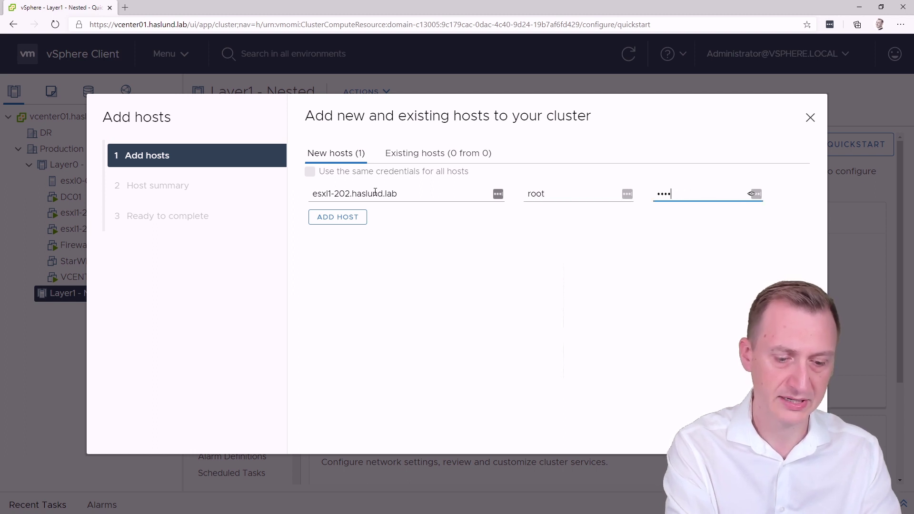
type("****")
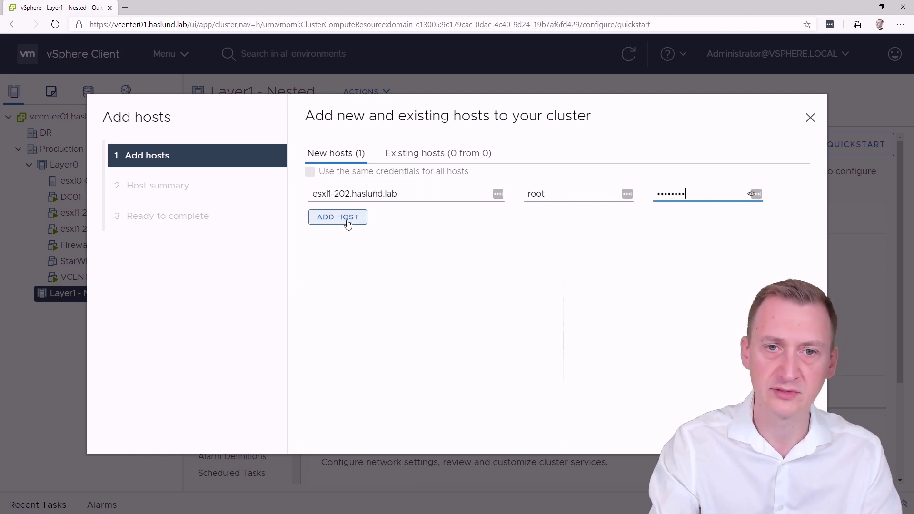
left_click(319, 220)
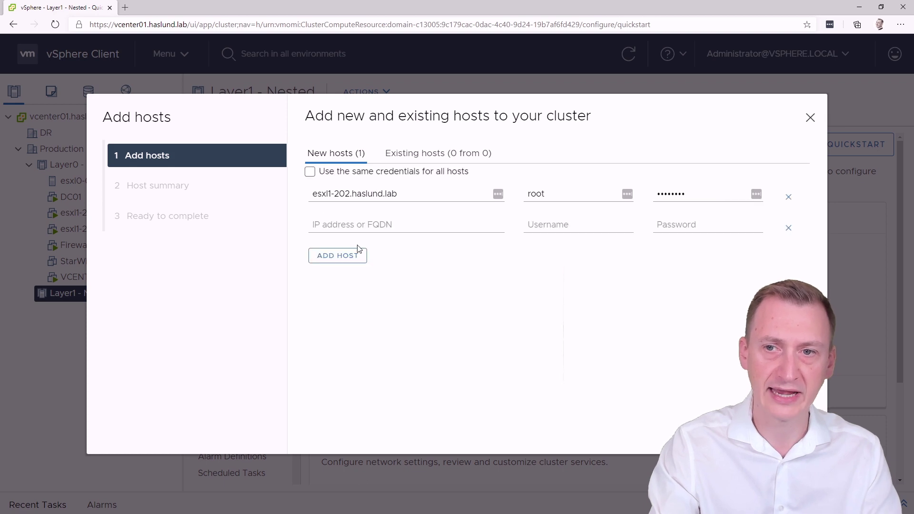
left_click(788, 227)
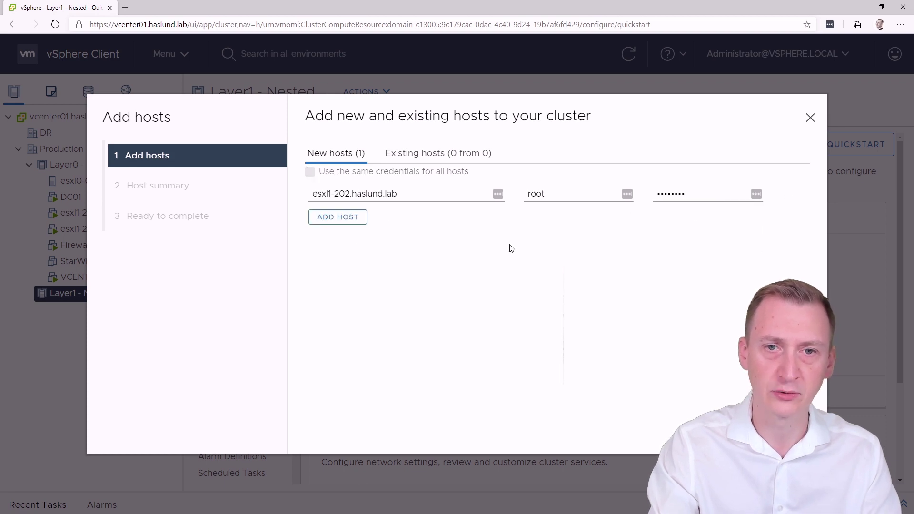
left_click(785, 428)
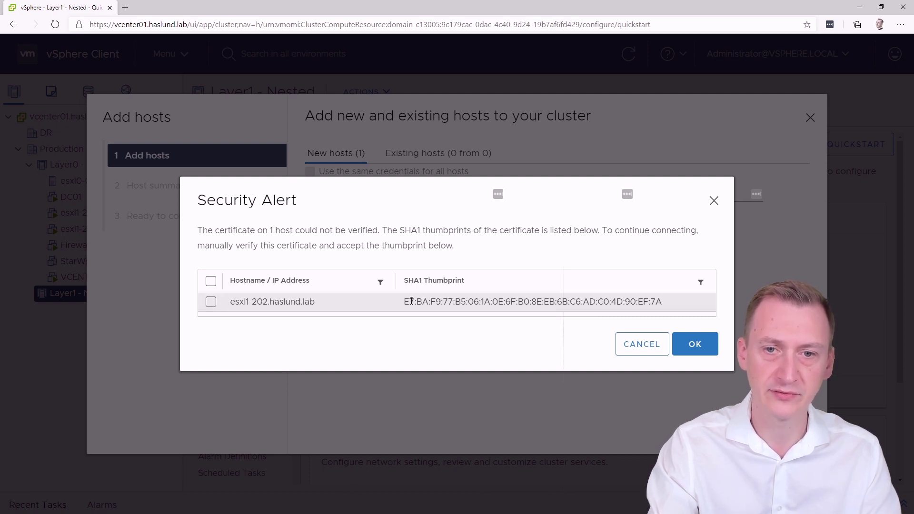
Step: Accept esxi1-202's SHA1 certificate thumbprint and finish the add-hosts wizard
left_click_drag(406, 302, 685, 313)
left_click(685, 311)
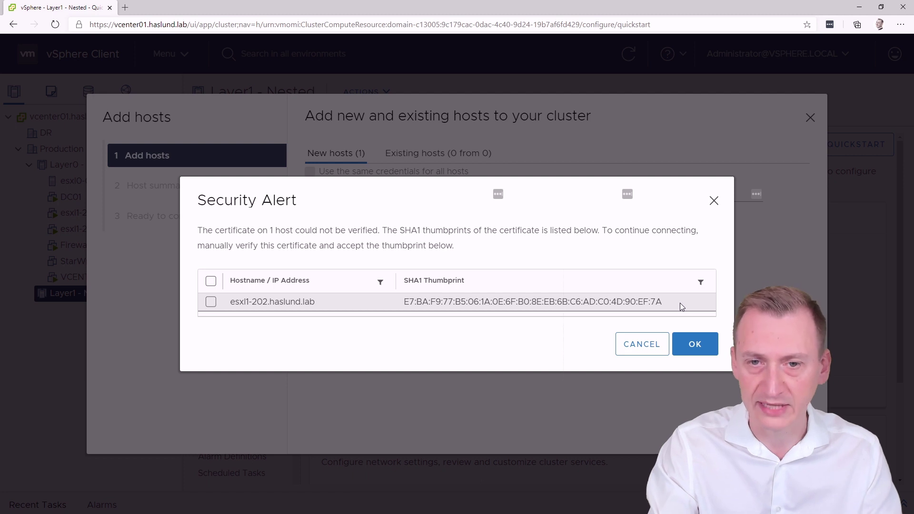
left_click(690, 344)
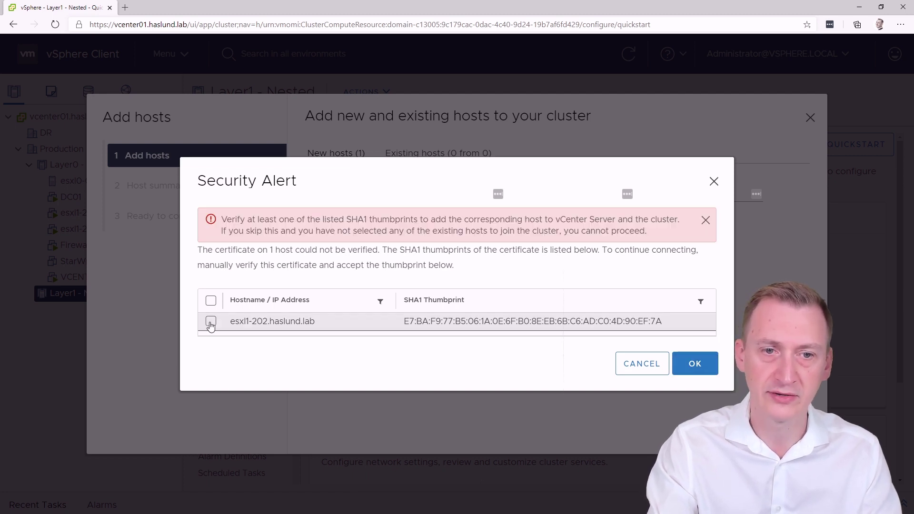
left_click(210, 322)
left_click(705, 378)
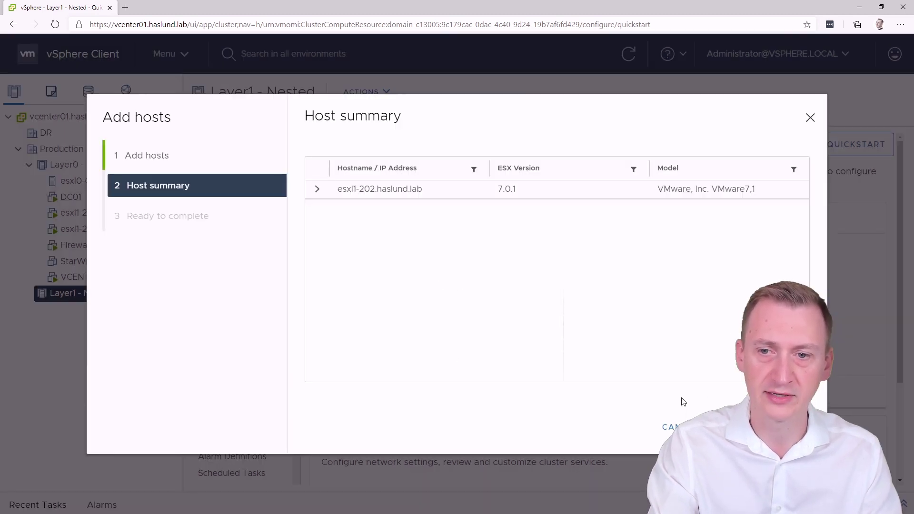
left_click(752, 427)
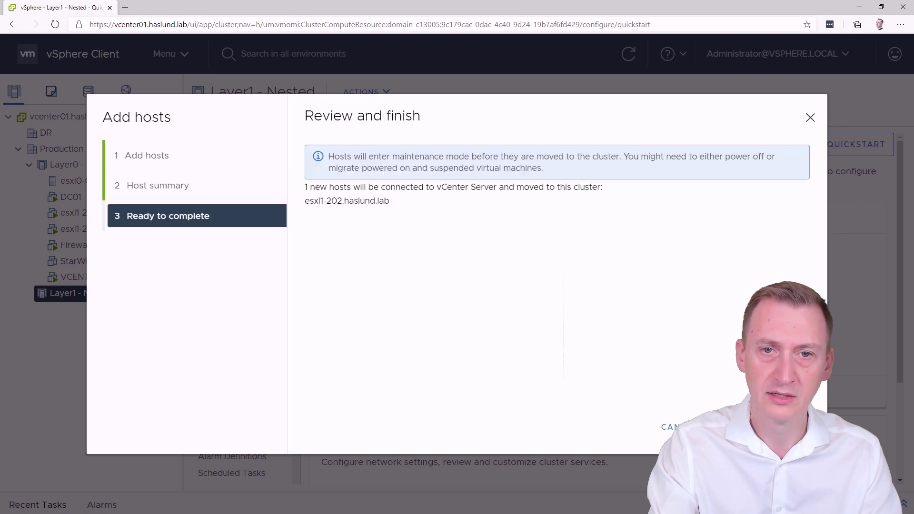
left_click(752, 427)
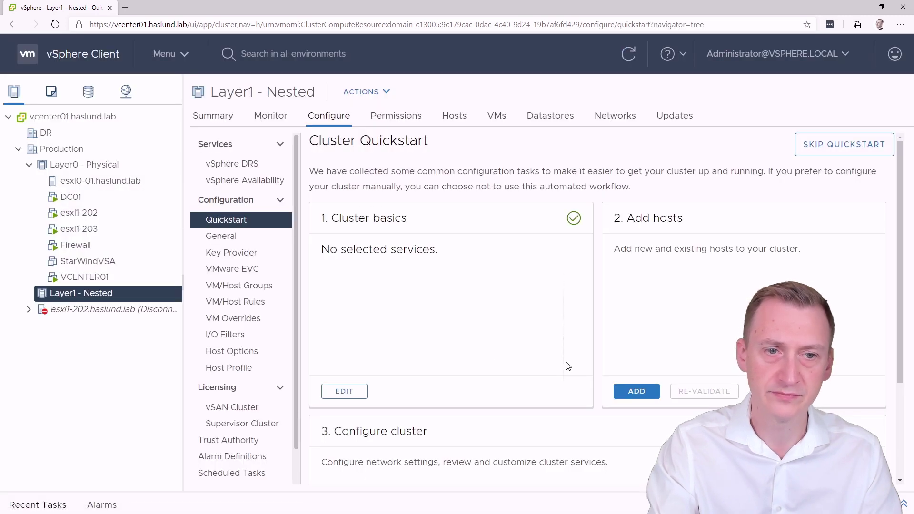
Step: Widen the navigator and view esxi1-202.haslund.lab's Summary, showing Maintenance Mode and no datastores
left_click_drag(182, 310, 204, 311)
left_click(29, 309)
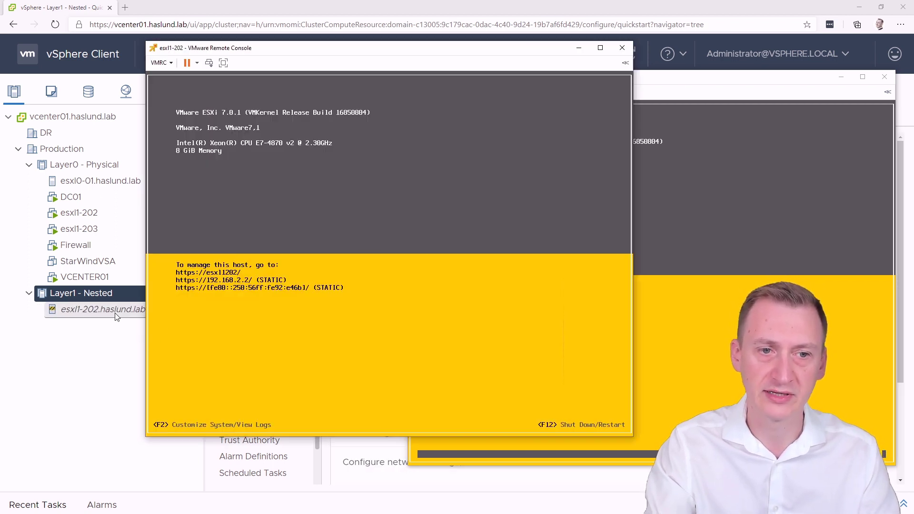
left_click(117, 316)
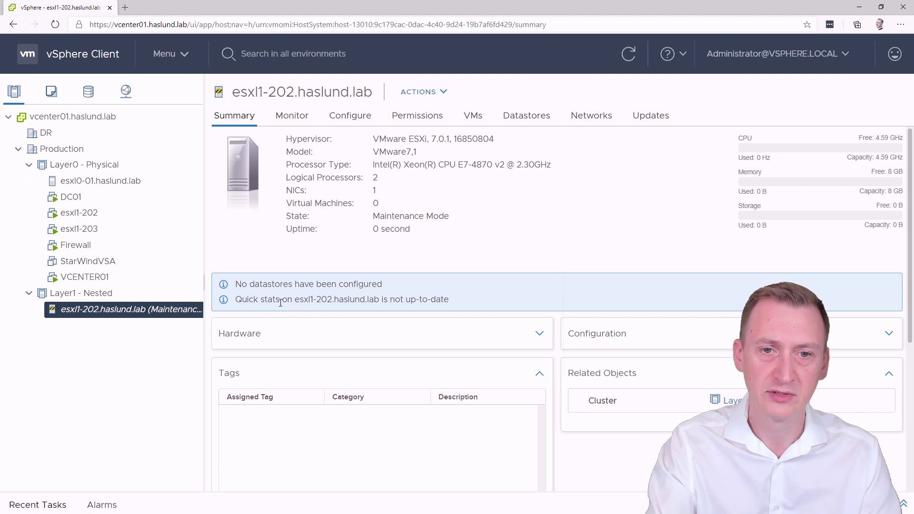
left_click_drag(242, 284, 413, 287)
left_click(232, 283)
left_click(413, 286)
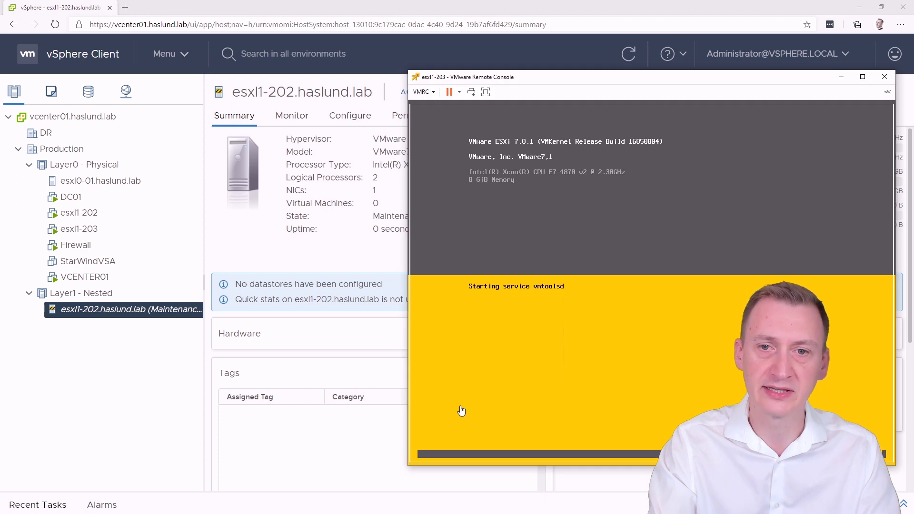
Step: Log in to esxi1-203's DCUI and set a static IPv4 management address of 192.168.2.3
left_click_drag(593, 82, 586, 80)
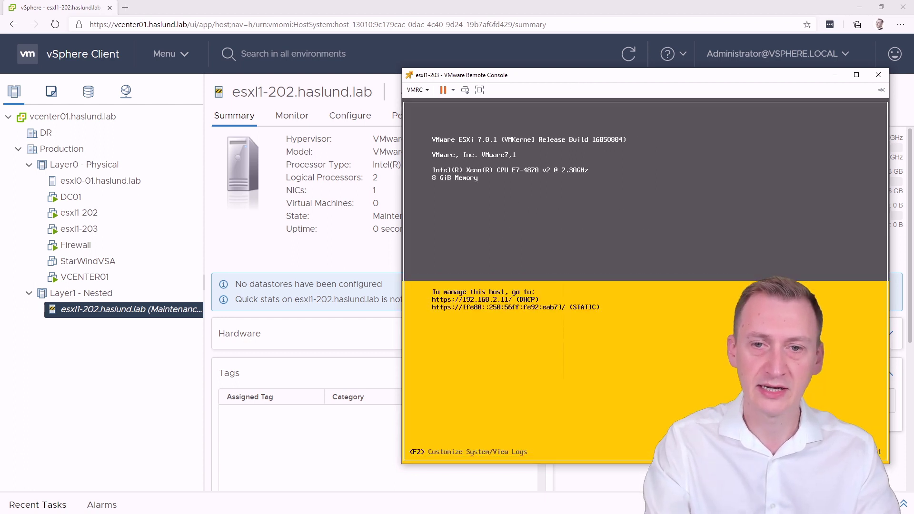
key("F2")
key("Down")
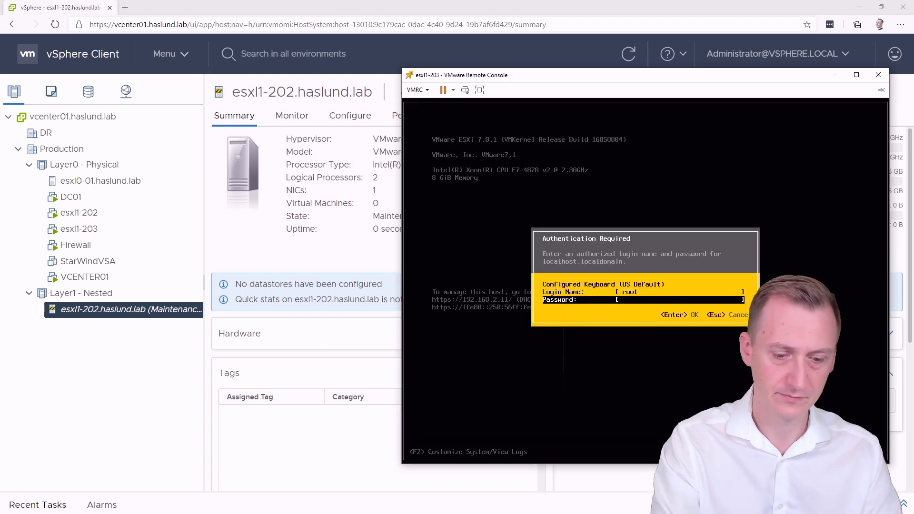
key("Return")
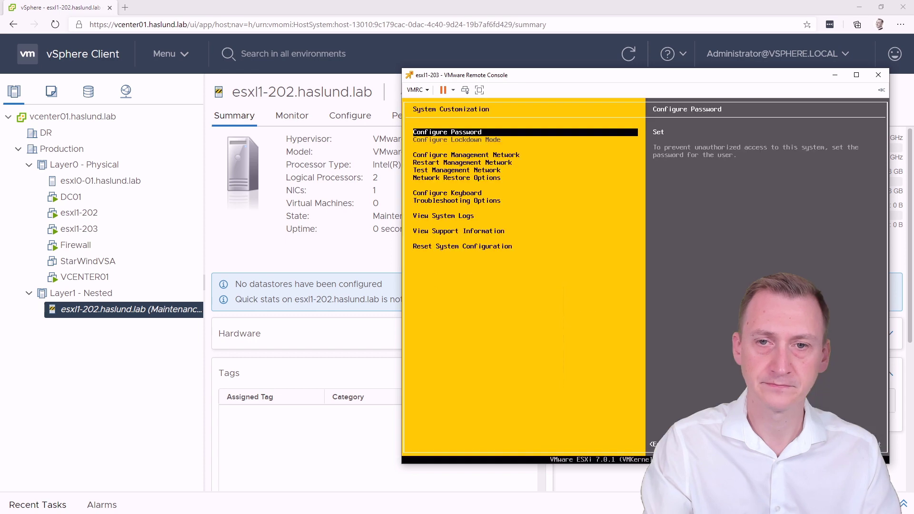
key("Down")
key("Down")
key("Up")
key("Return")
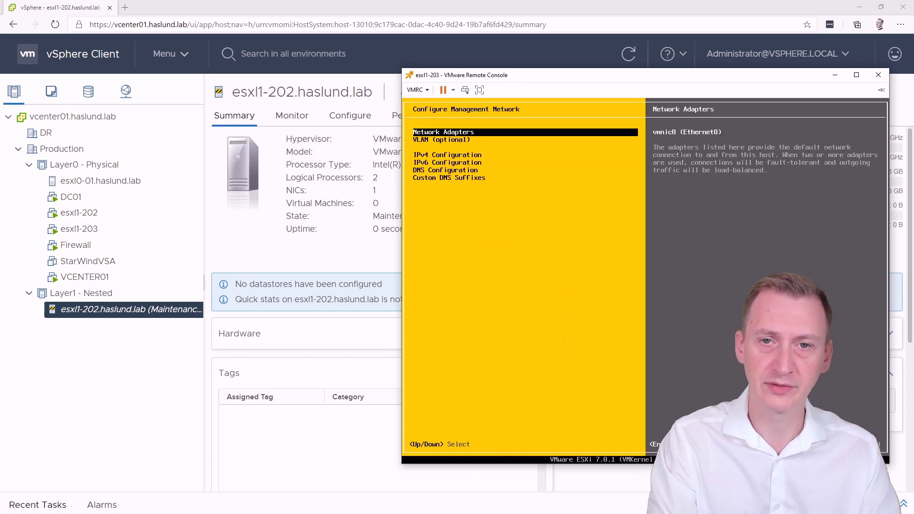
key("Down")
key("Down")
key("Return")
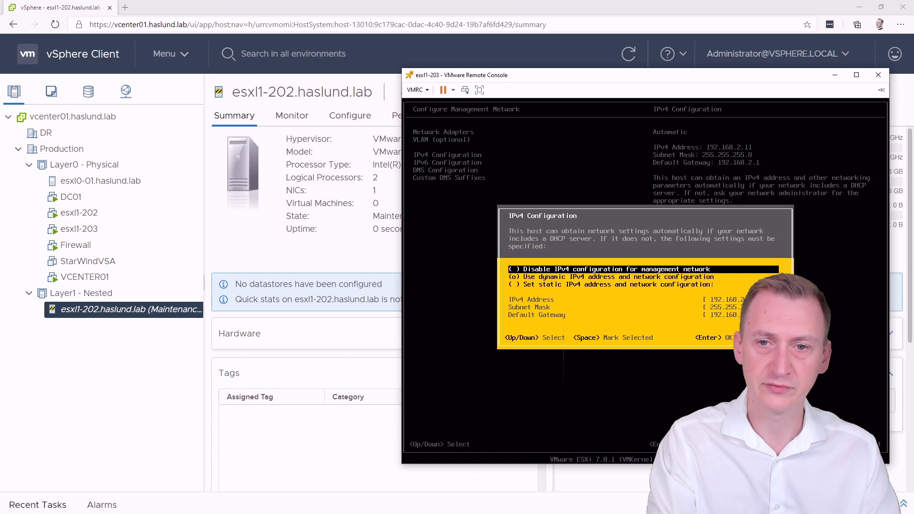
key("Down")
key("Down")
key("space")
key("Down")
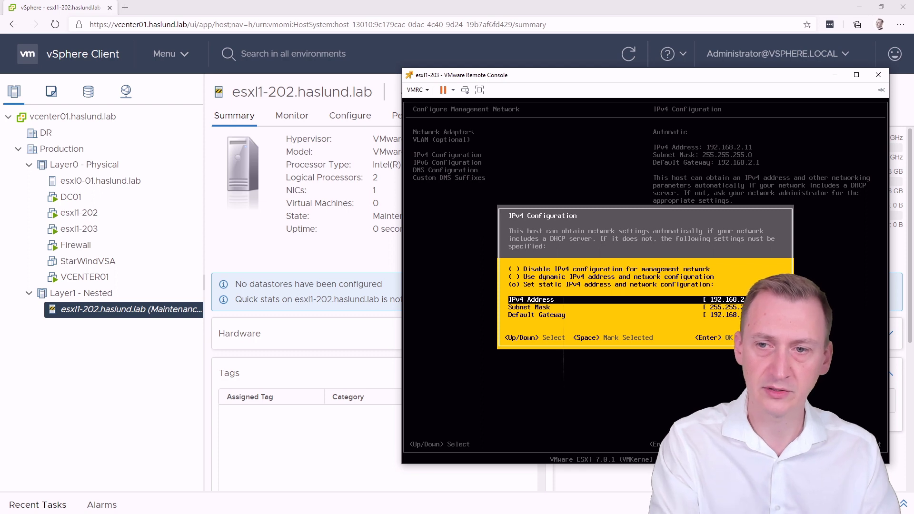
key("Return")
Step: Set manual DNS server 192.168.2.101 and hostname esxl1-203.haslund.lab
key("Down")
key("Down")
key("Return")
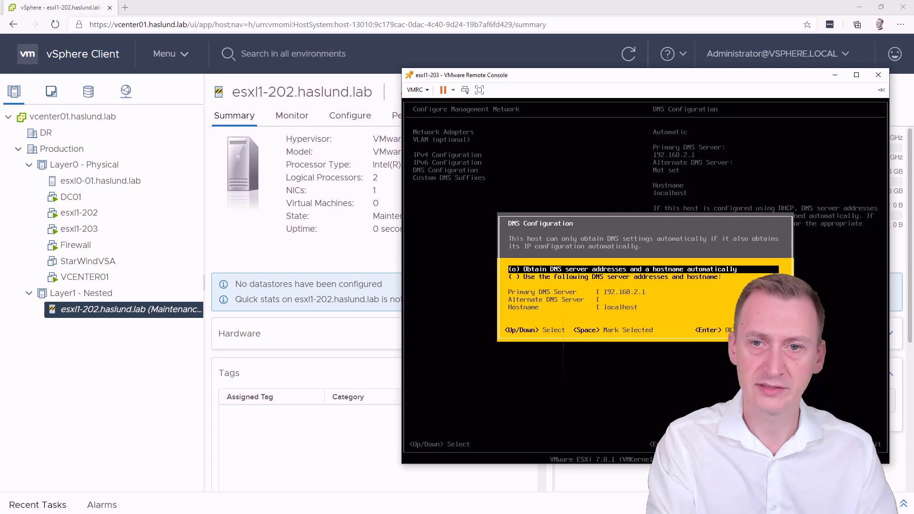
key("Down")
key("space")
key("Down")
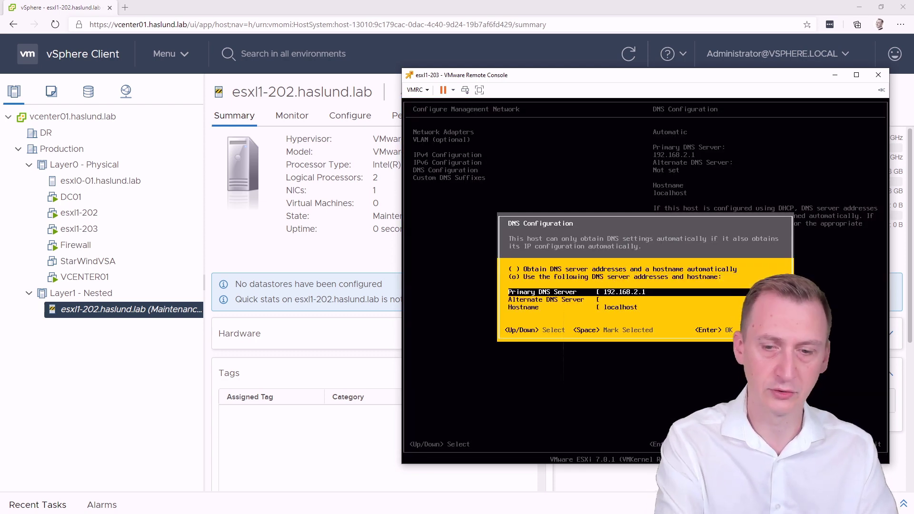
key("Down")
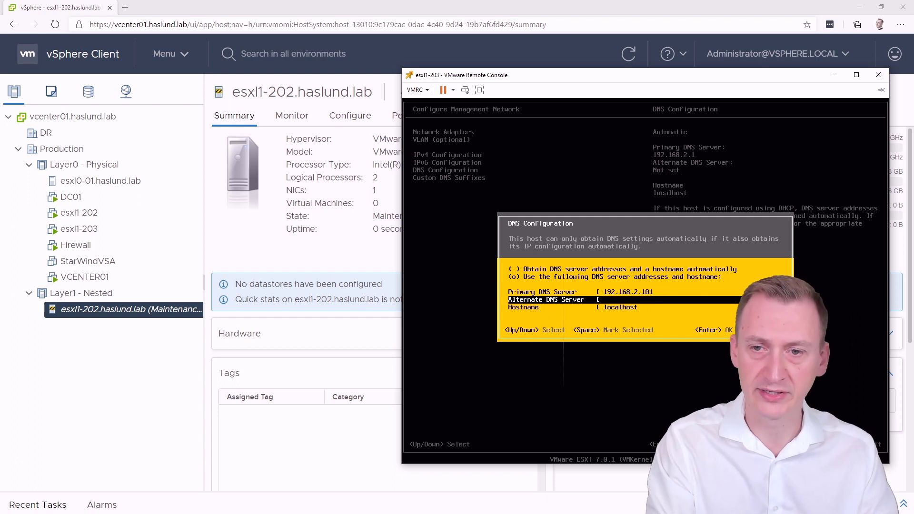
key("Down")
type("e")
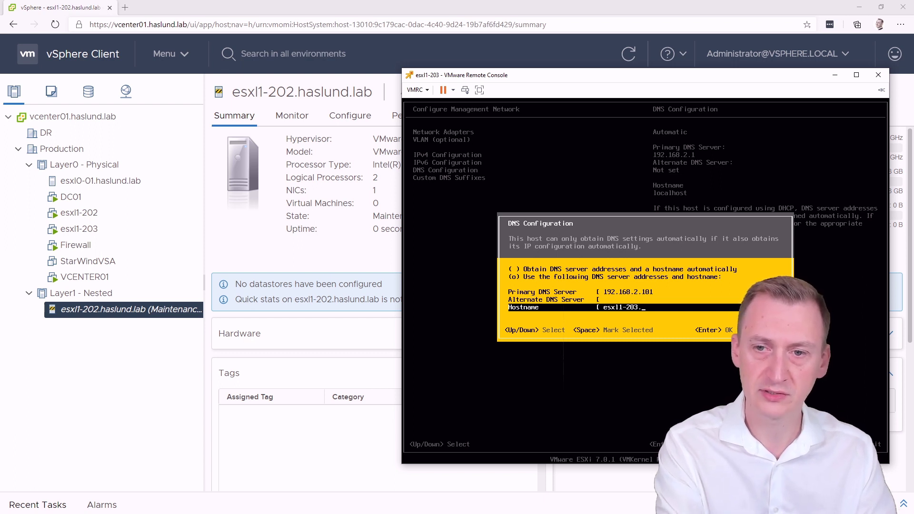
type("b")
key("Return")
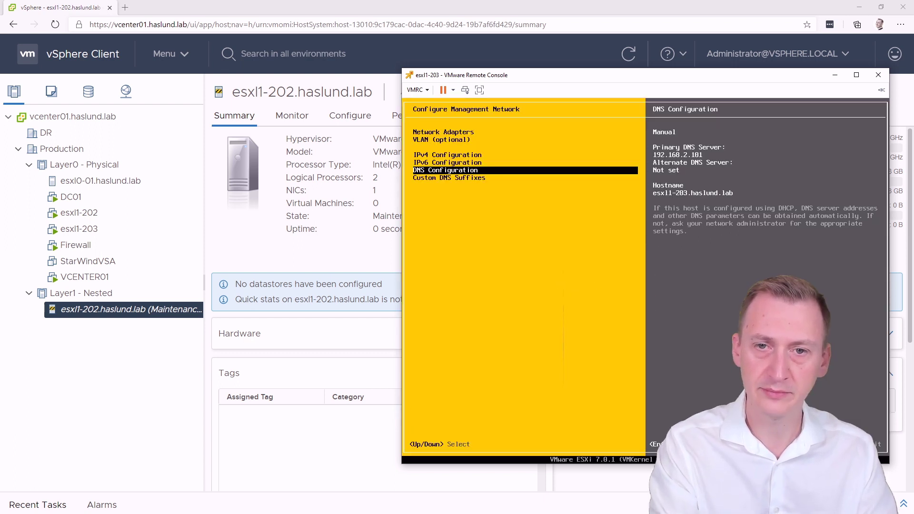
Step: Add DNS suffix haslund.lab, apply and restart the management network, and return to the status screen
key("Down")
key("Return")
type("haslu")
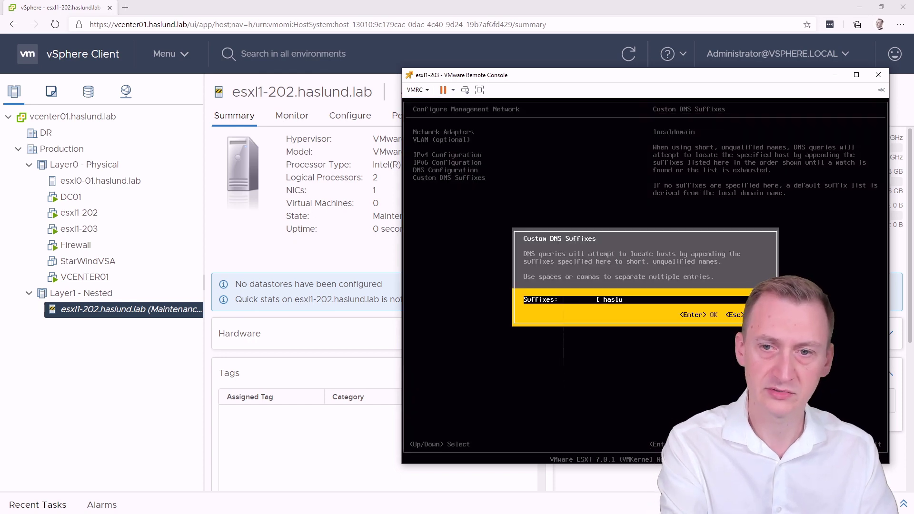
type("nd.lab")
key("Return")
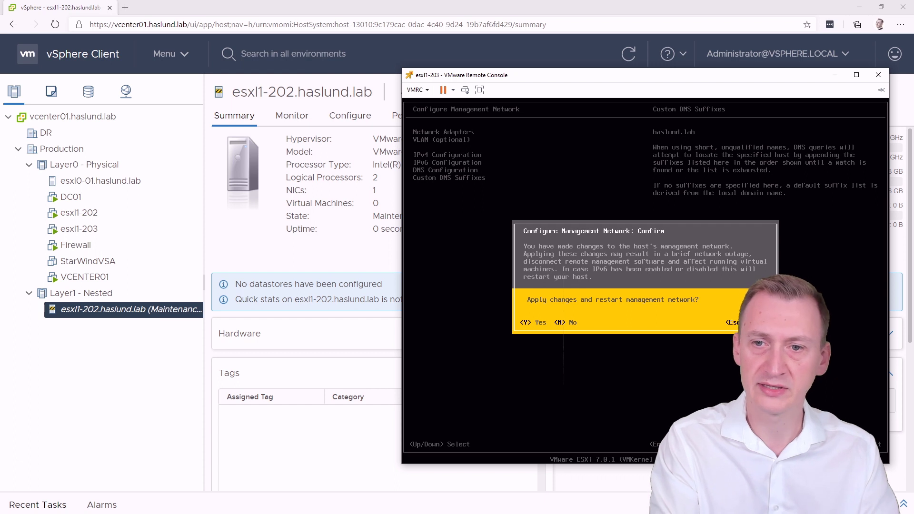
key("y")
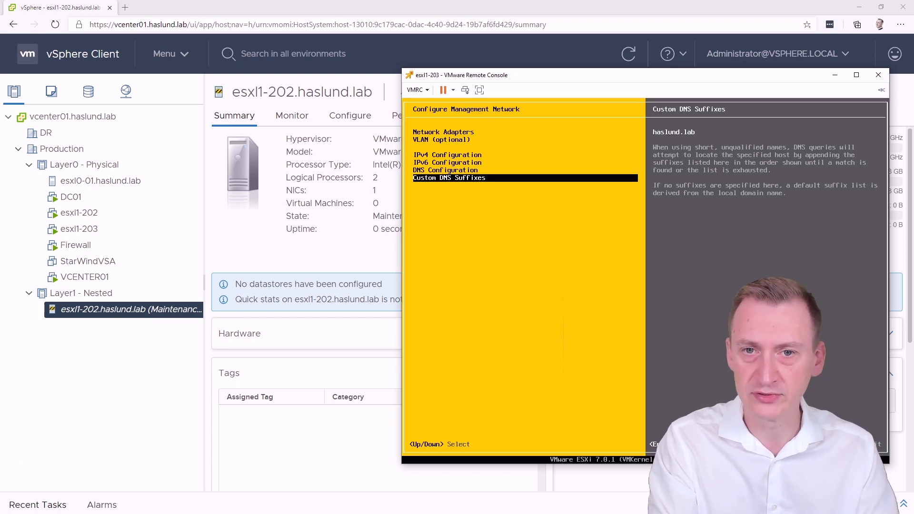
key("Escape")
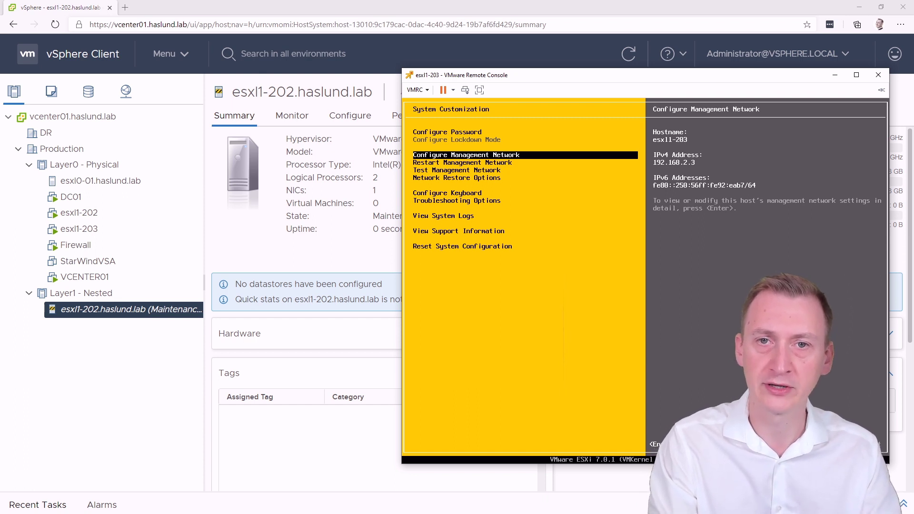
key("Escape")
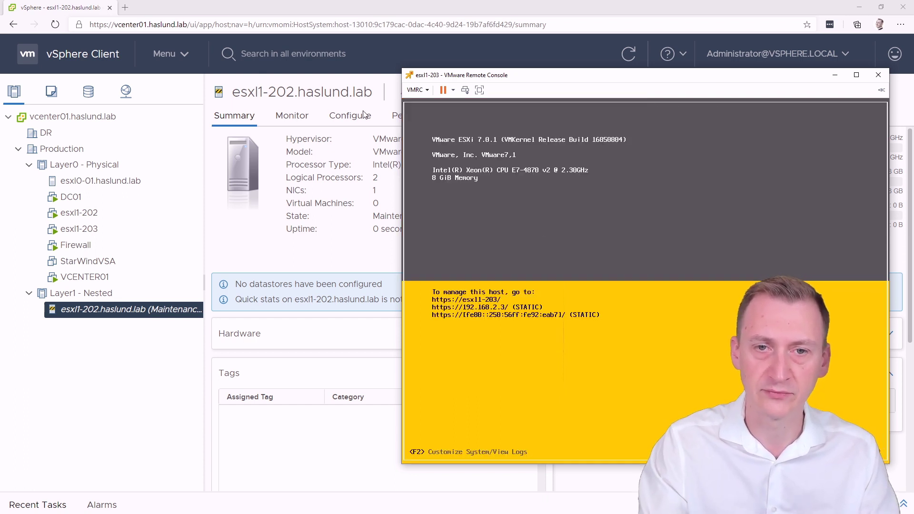
Step: Start Add Hosts on Layer1 - Nested with esxl1-203.haslund.lab, user root and its password
left_click(240, 5)
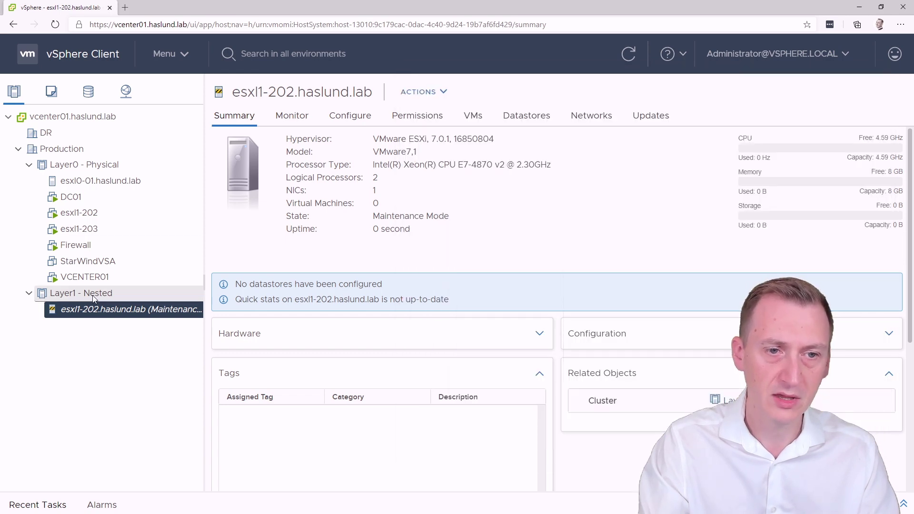
right_click(92, 295)
left_click(160, 116)
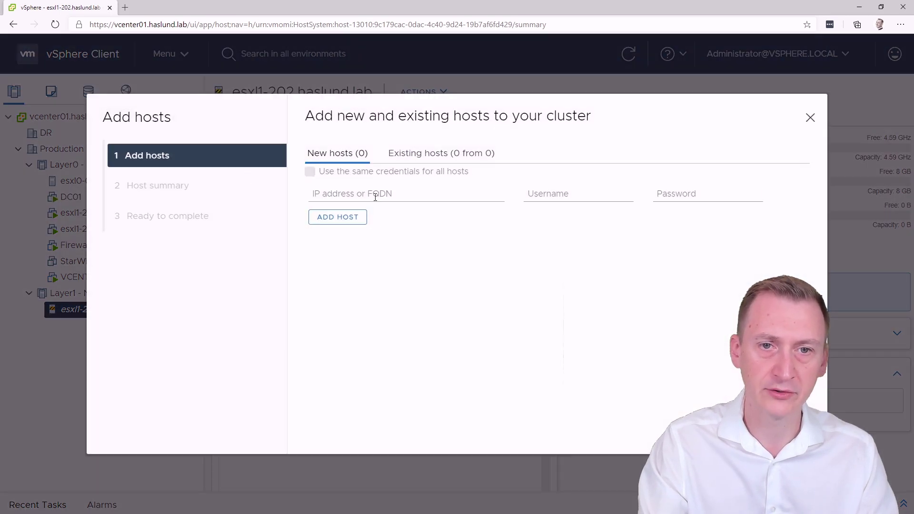
left_click(376, 193)
type("esxl1")
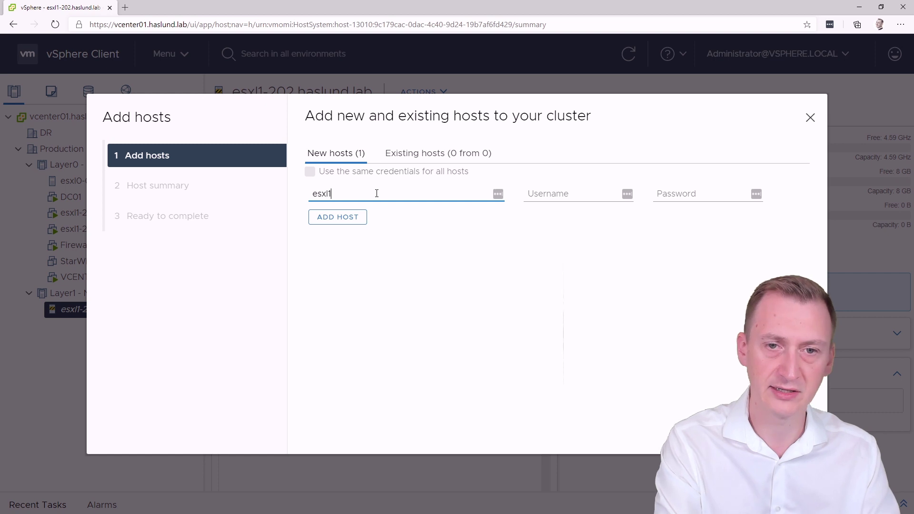
type("-203.haslund.lab")
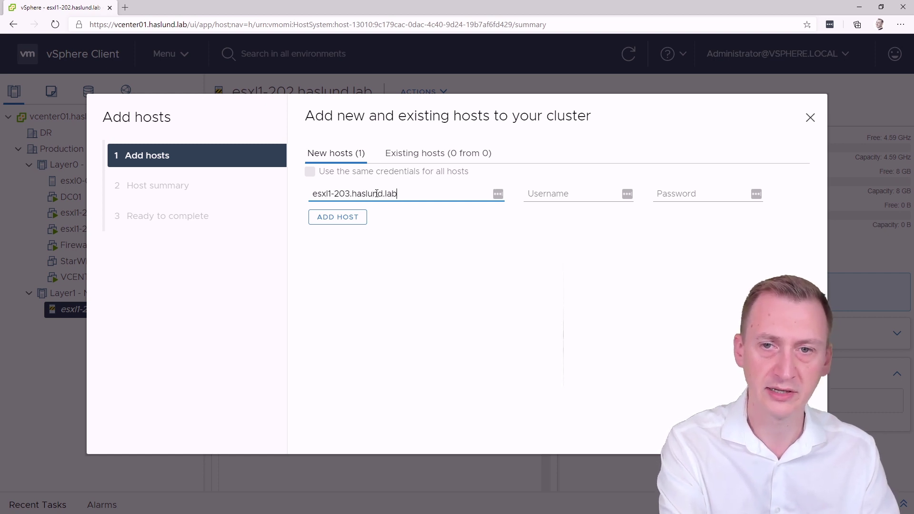
key("Tab")
type("root")
key("Tab")
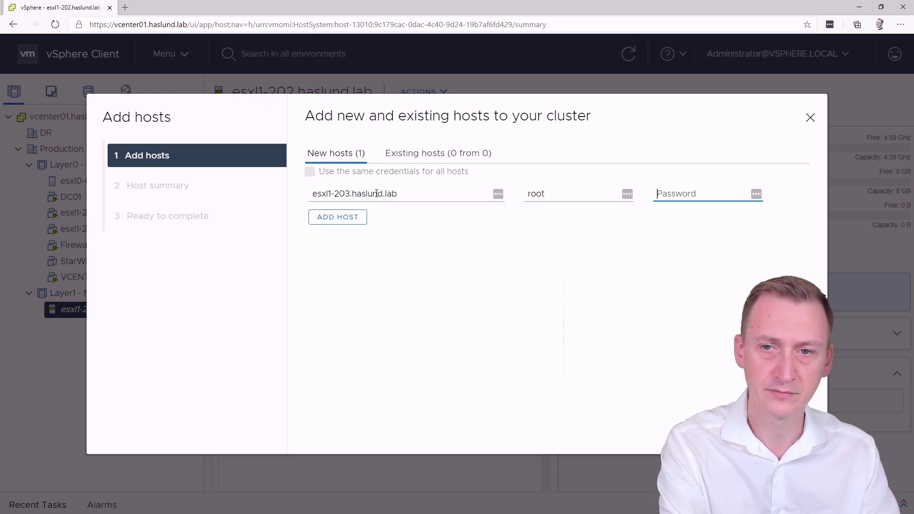
type("••••••••")
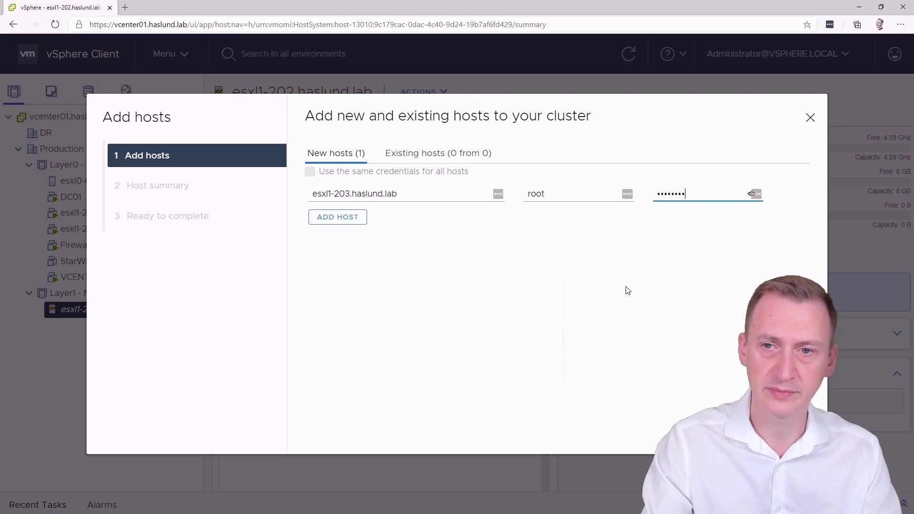
Step: Trust esxl1-203's certificate thumbprint and finish adding the host to the cluster
left_click(721, 314)
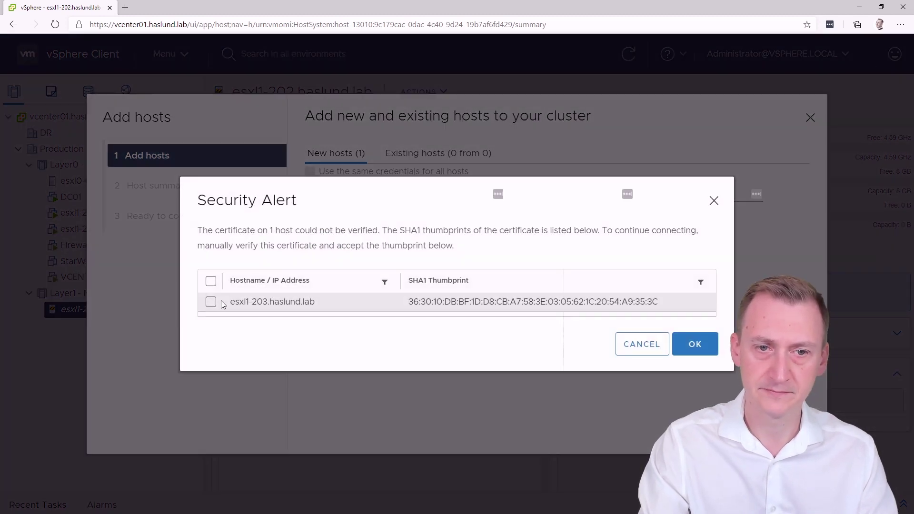
left_click(211, 294)
left_click(696, 353)
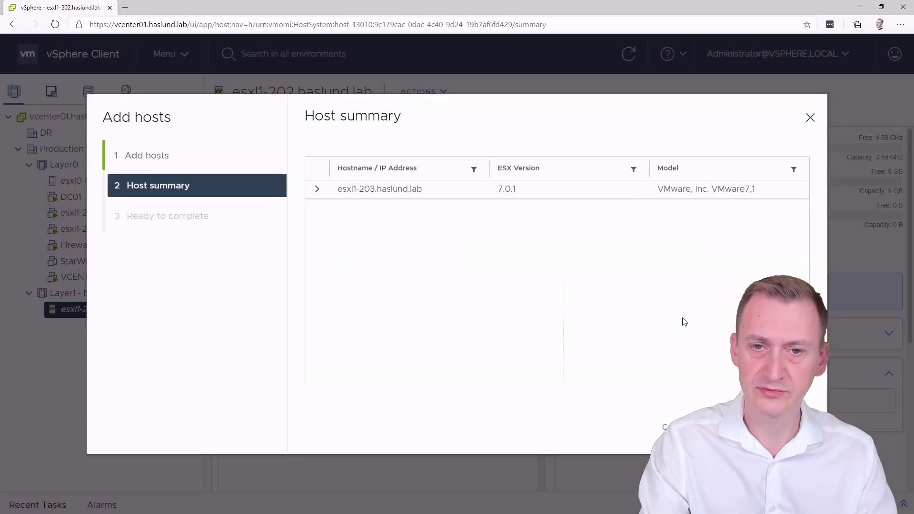
left_click(786, 427)
left_click(785, 427)
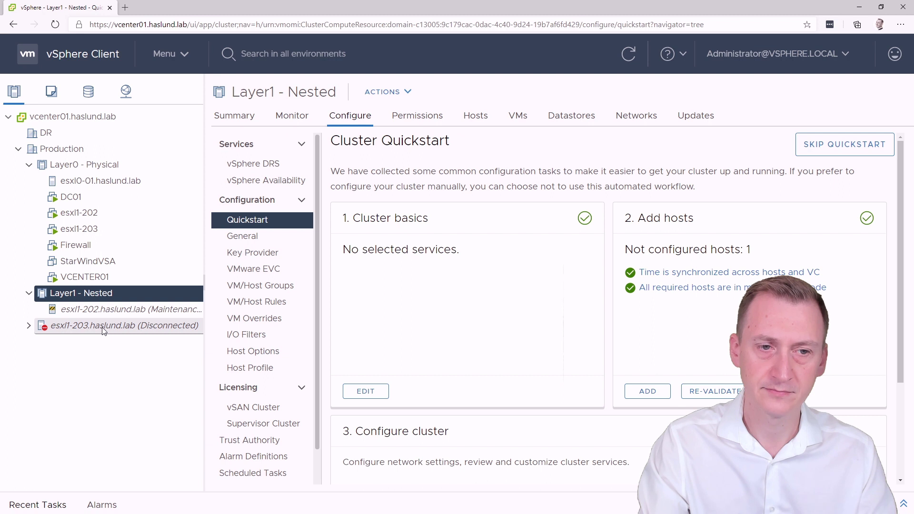
left_click(30, 328)
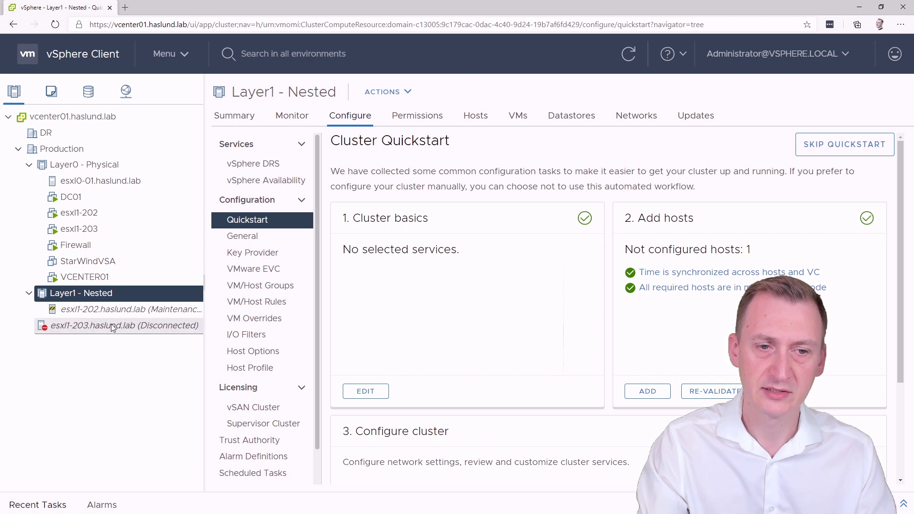